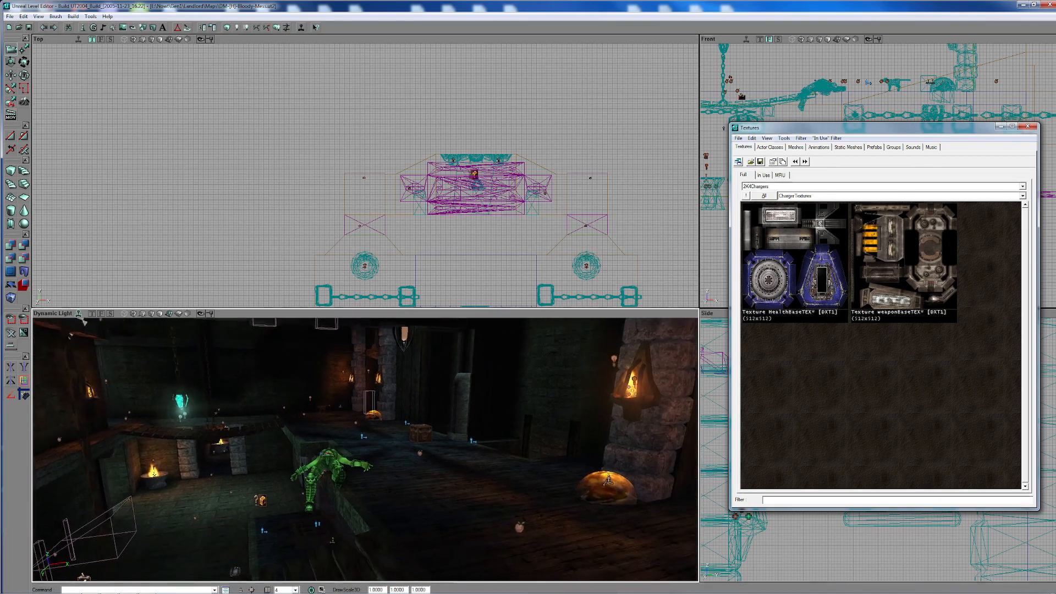
# - Examine the green character mesh on the ledge, checking its StaticMesh entry in the Display properties and its pose in the views
pyautogui.moveTo(365, 449); pyautogui.dragTo(336, 434)
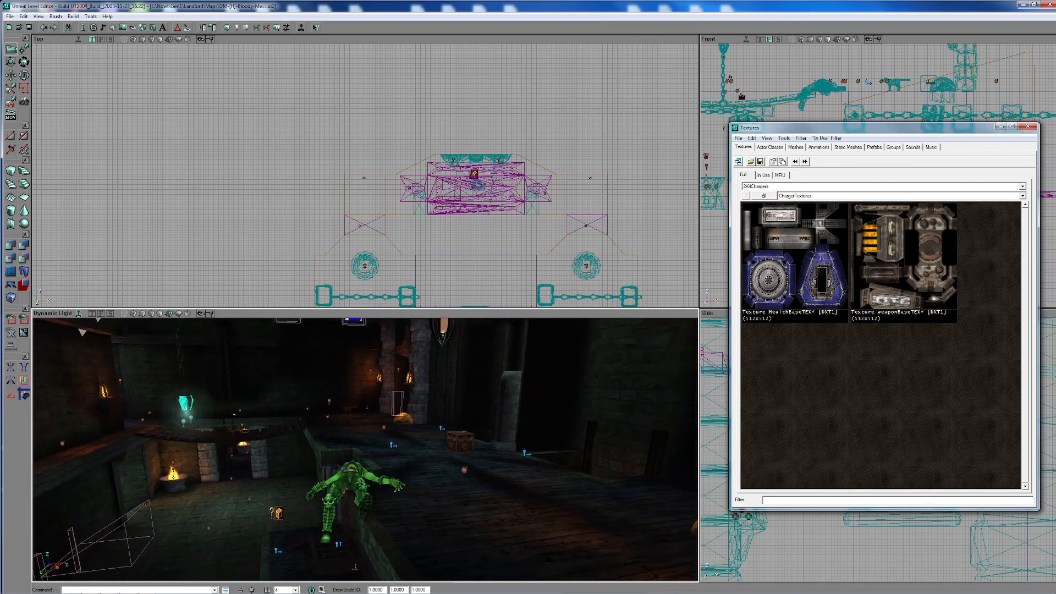
pyautogui.moveTo(344, 520); pyautogui.dragTo(373, 528)
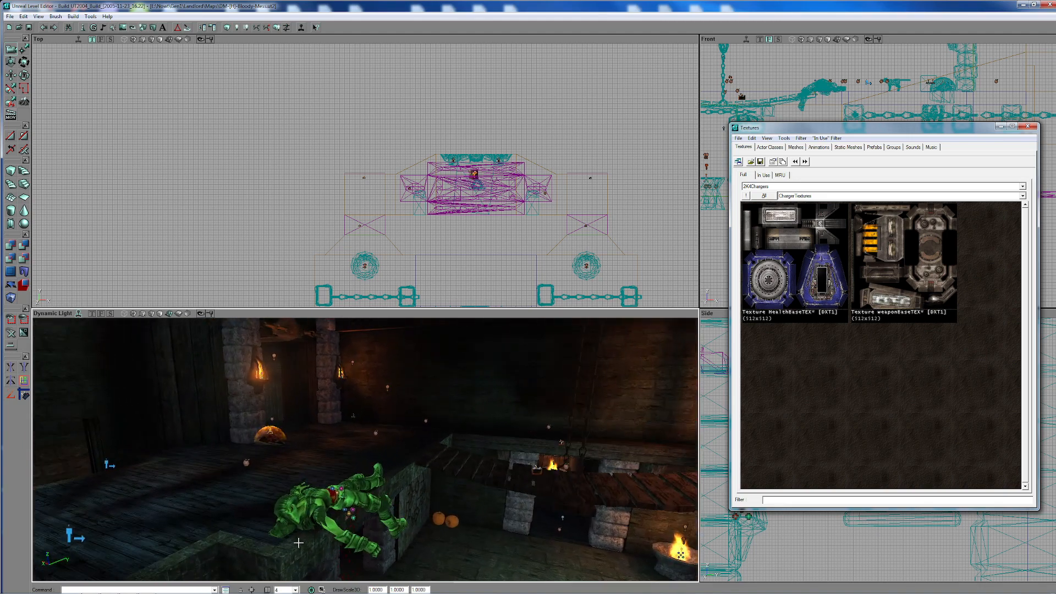
pyautogui.moveTo(298, 543); pyautogui.dragTo(309, 563)
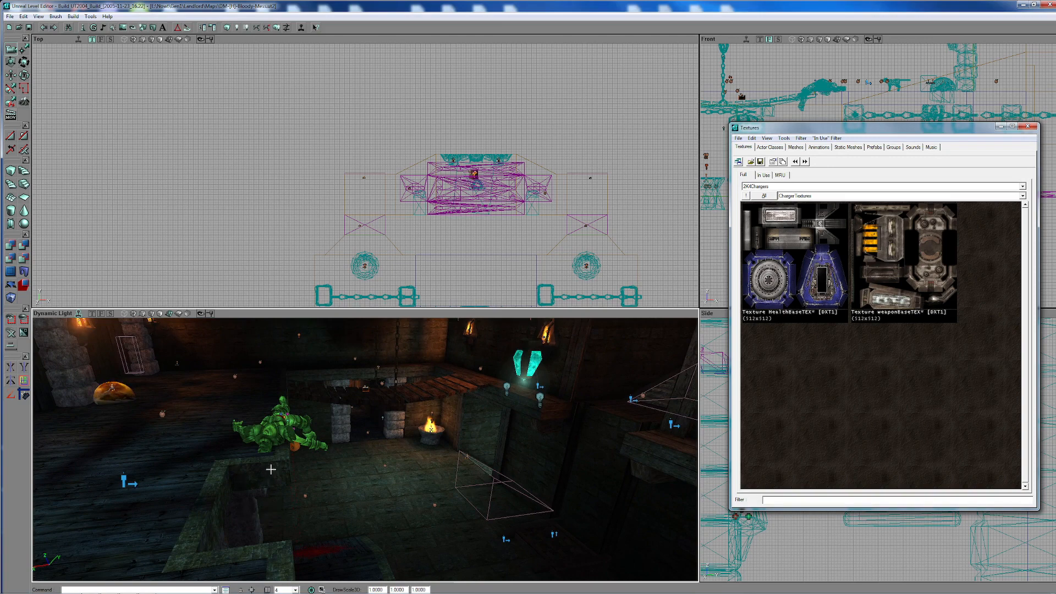
pyautogui.moveTo(271, 469); pyautogui.dragTo(280, 443)
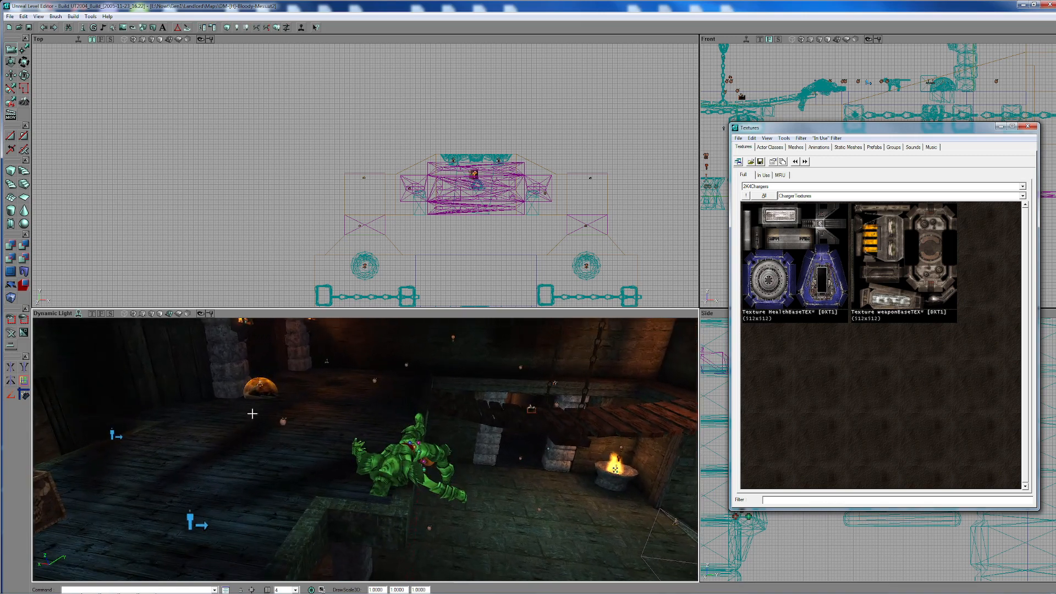
pyautogui.doubleClick(395, 466)
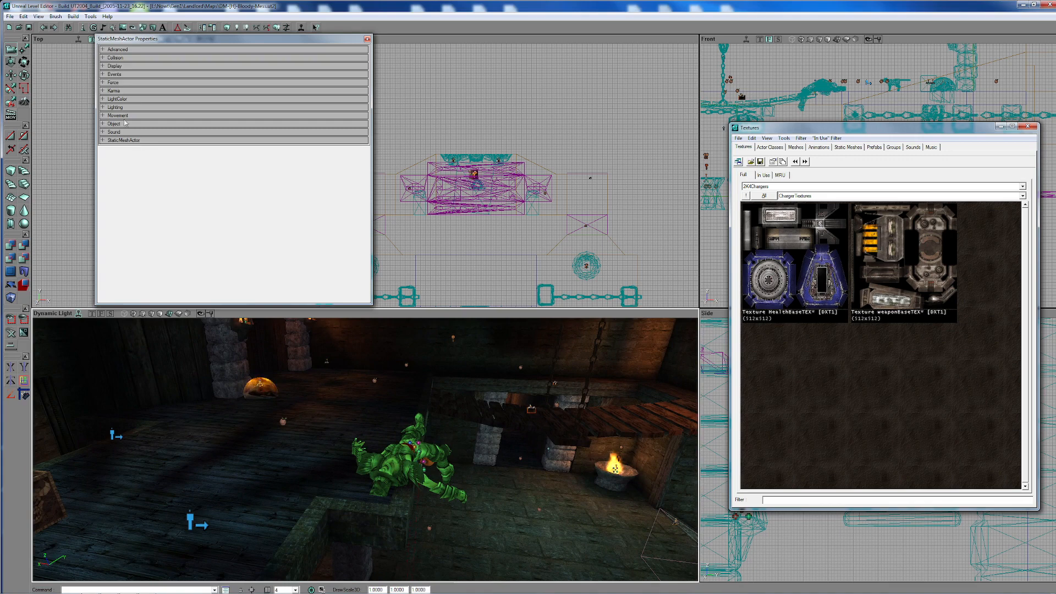
pyautogui.click(126, 66)
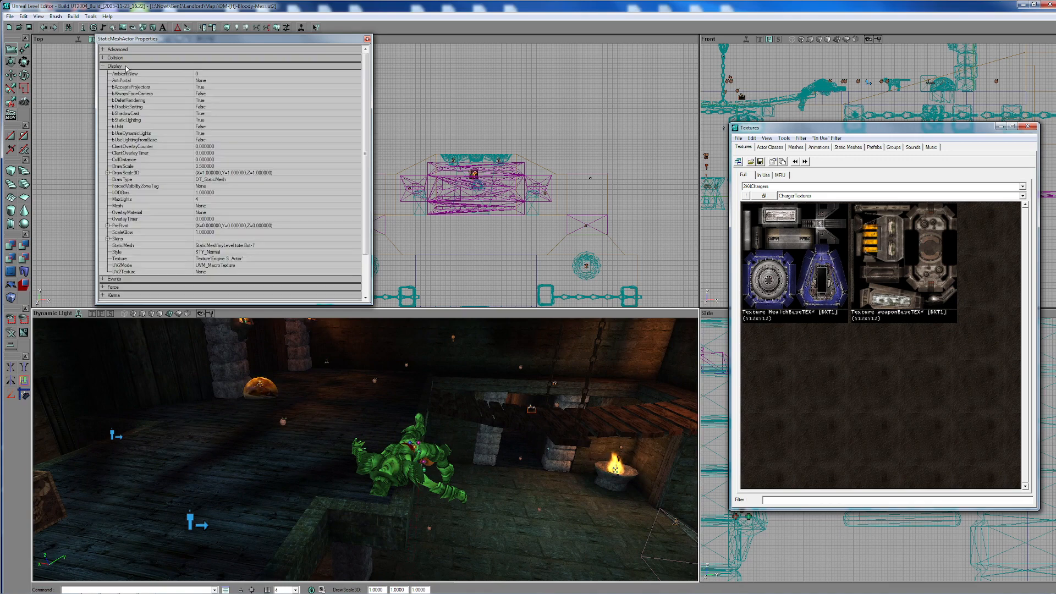
pyautogui.click(228, 246)
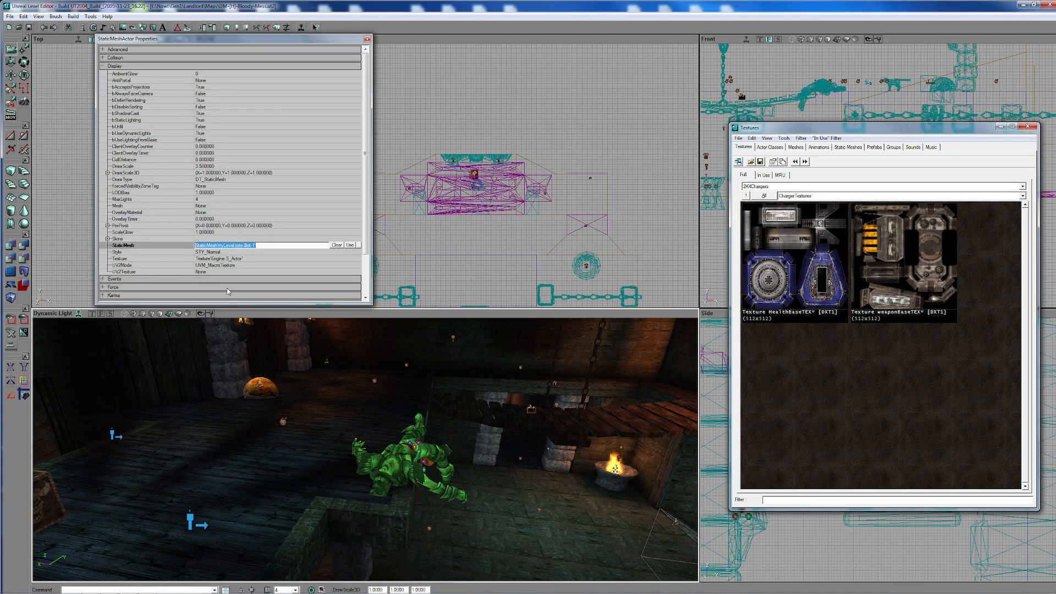
pyautogui.moveTo(377, 470); pyautogui.dragTo(597, 472)
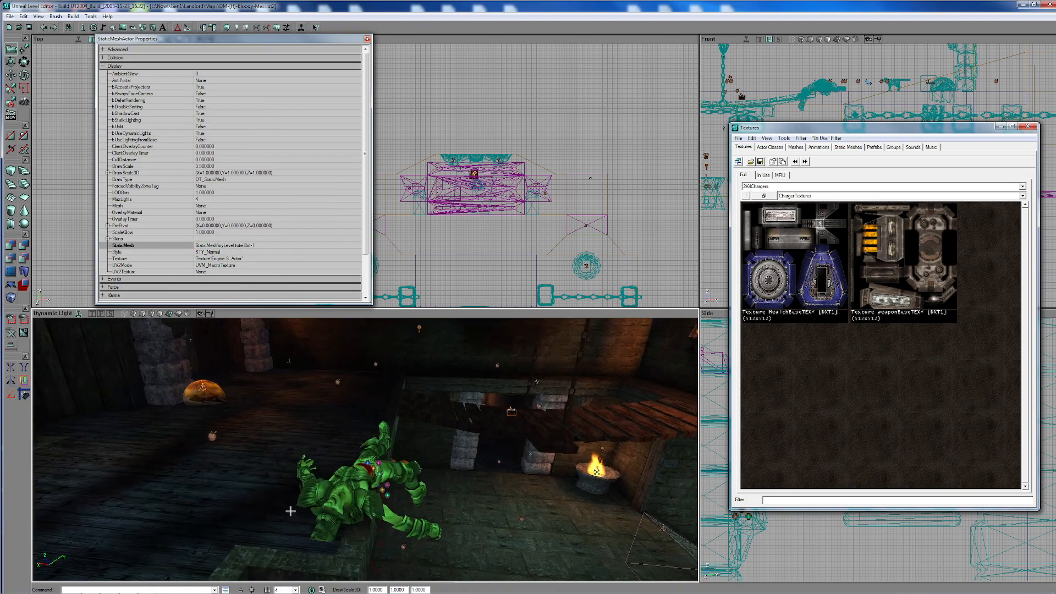
pyautogui.moveTo(506, 253); pyautogui.dragTo(403, 261)
pyautogui.moveTo(440, 533); pyautogui.dragTo(365, 480)
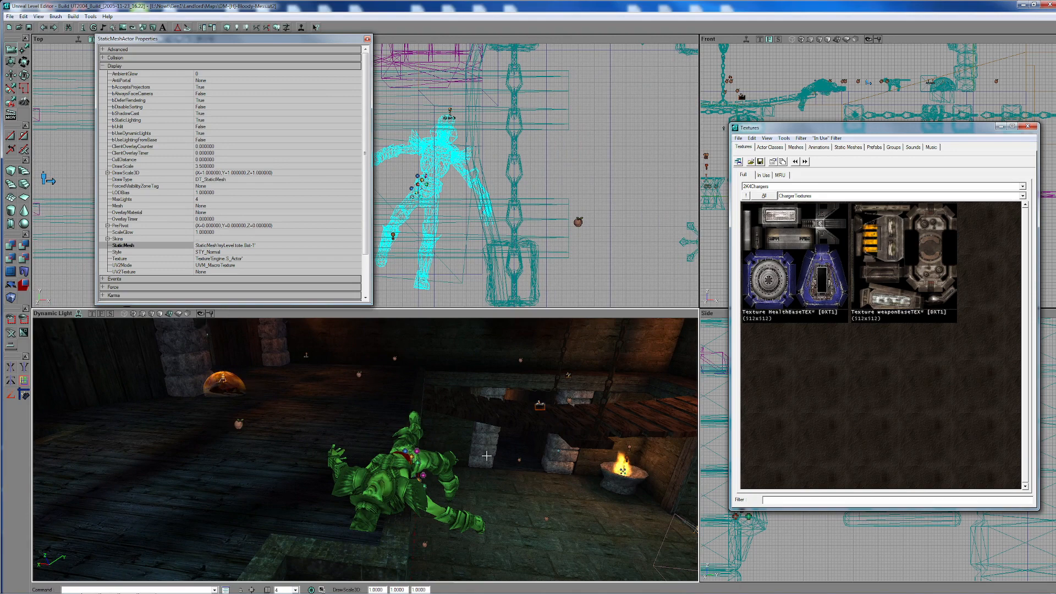
pyautogui.moveTo(436, 463); pyautogui.dragTo(401, 445)
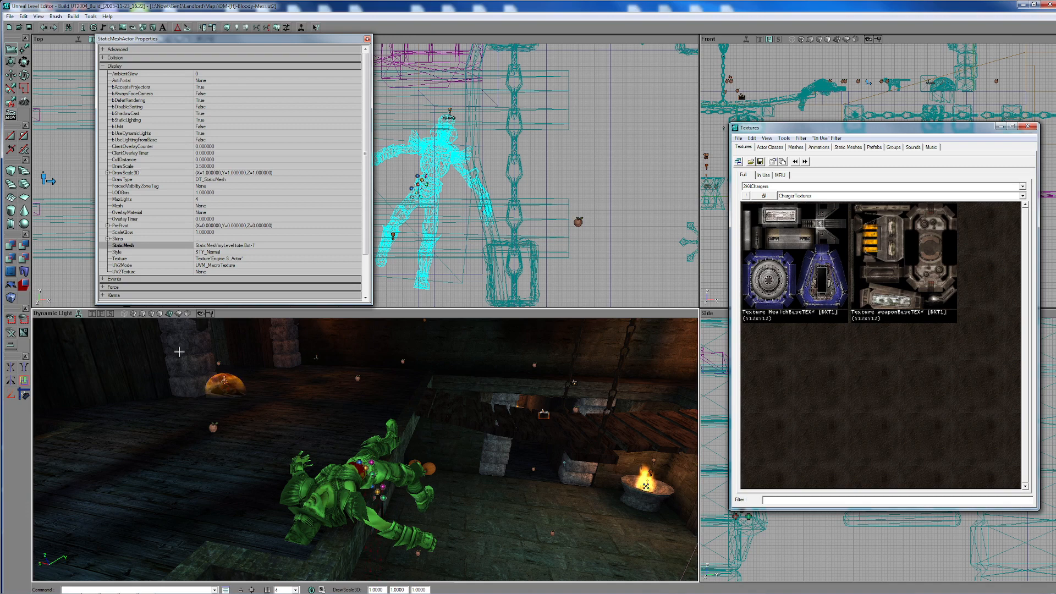
# - Start a new map and build a cube brush with height, width and breadth of 1256
pyautogui.click(9, 16)
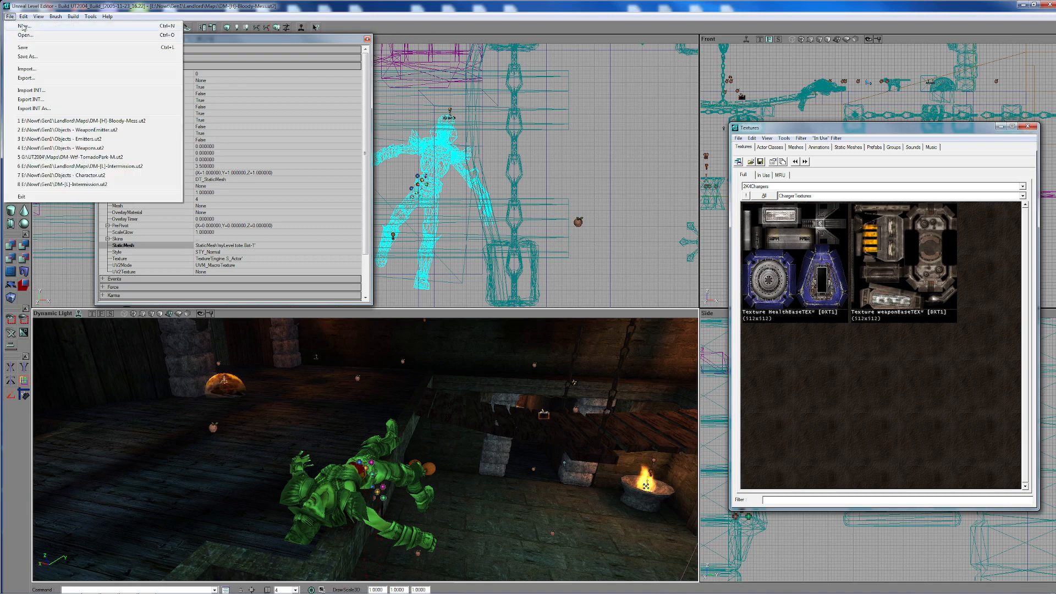
pyautogui.click(28, 28)
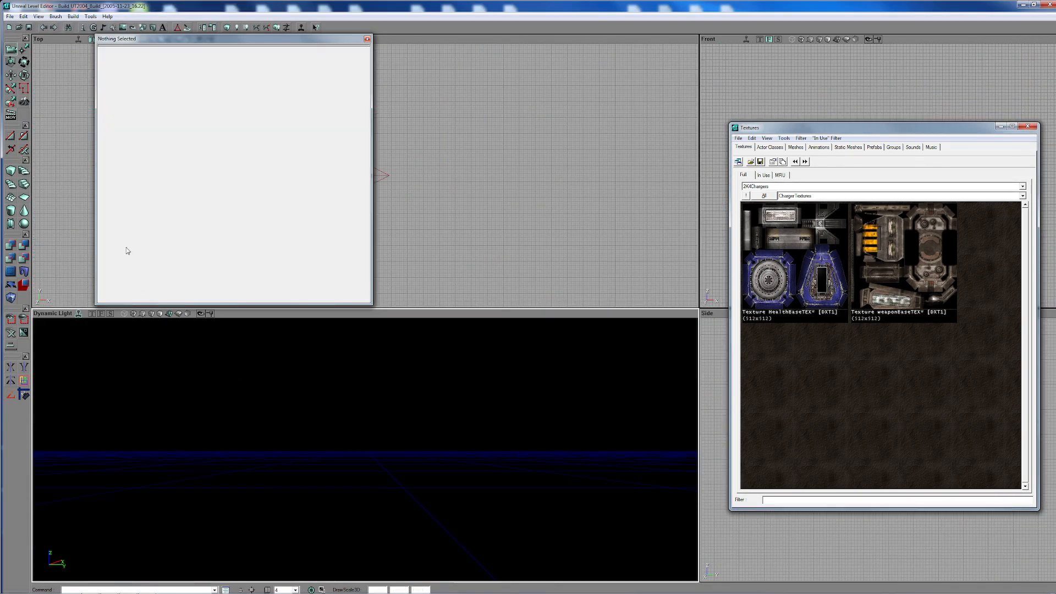
pyautogui.rightClick(12, 173)
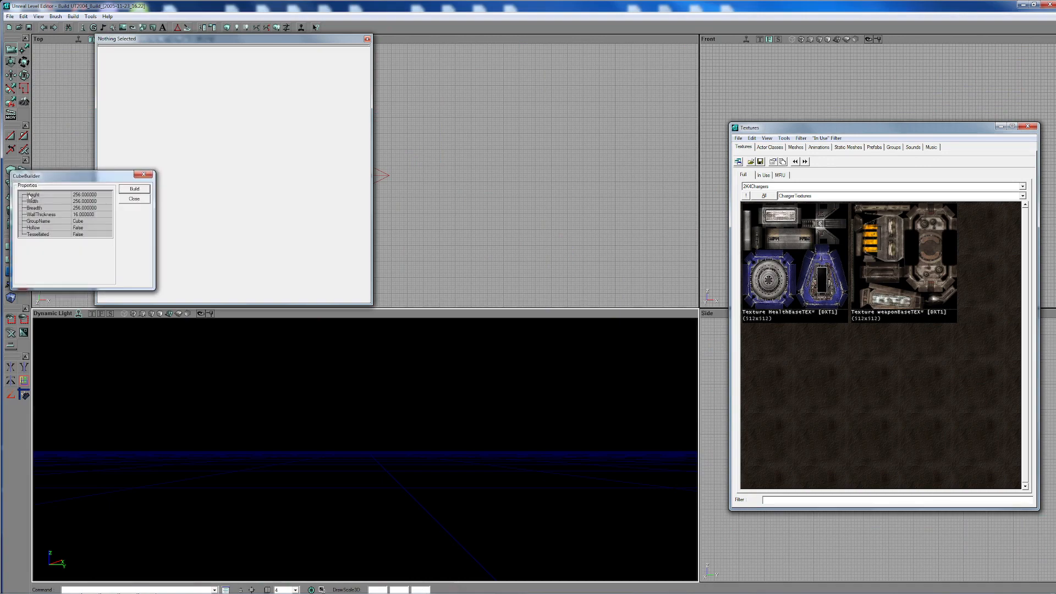
pyautogui.click(75, 195)
pyautogui.click(74, 202)
pyautogui.click(74, 208)
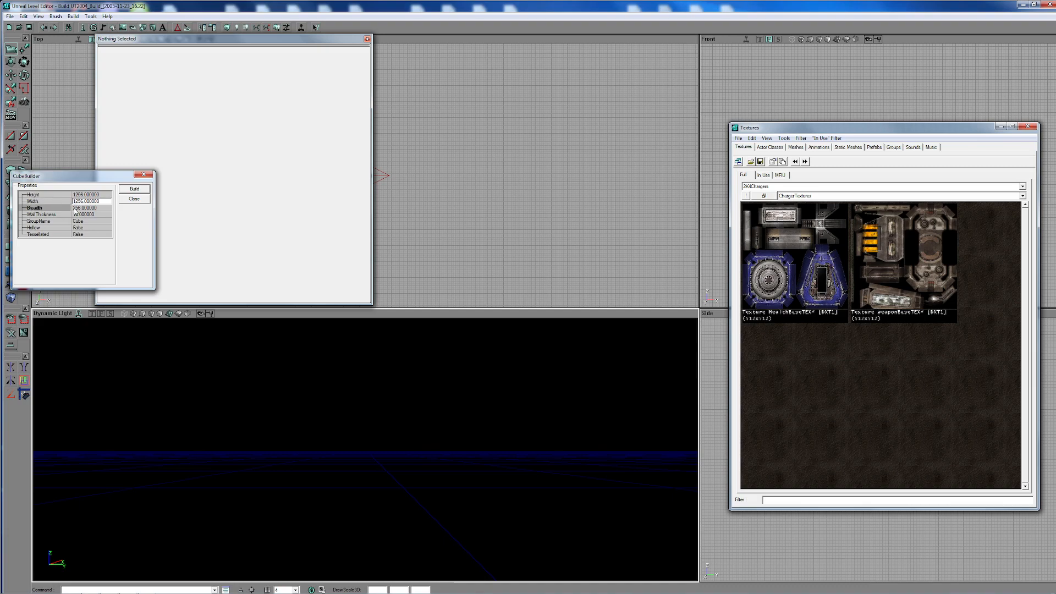
pyautogui.click(142, 192)
pyautogui.moveTo(550, 471); pyautogui.dragTo(567, 510)
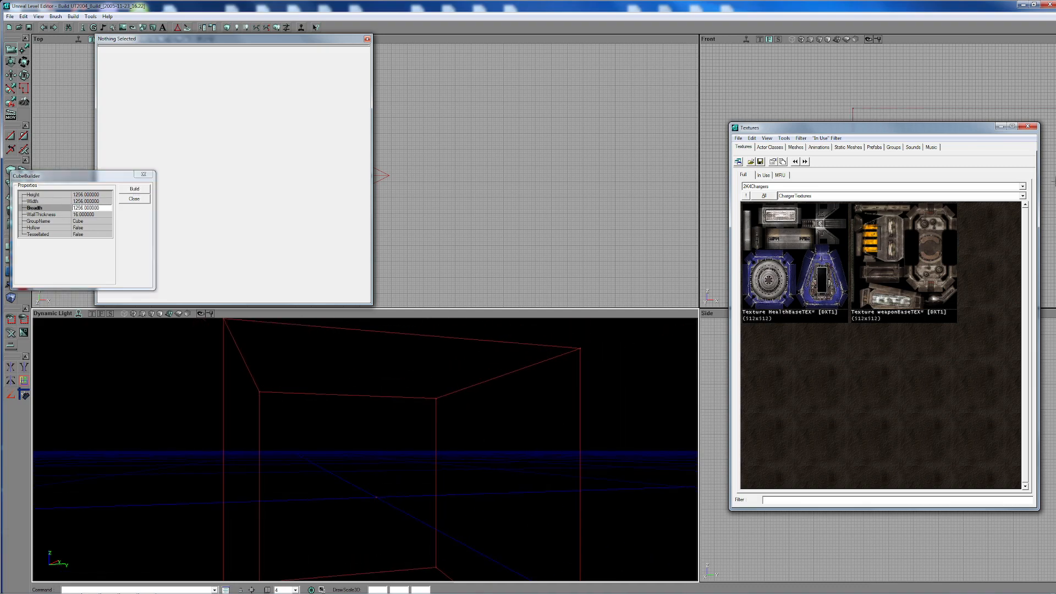
# - Subtract the cube brush from the world using the bas01go texture from the AbaddonArchitecture package's Base group
pyautogui.click(1020, 189)
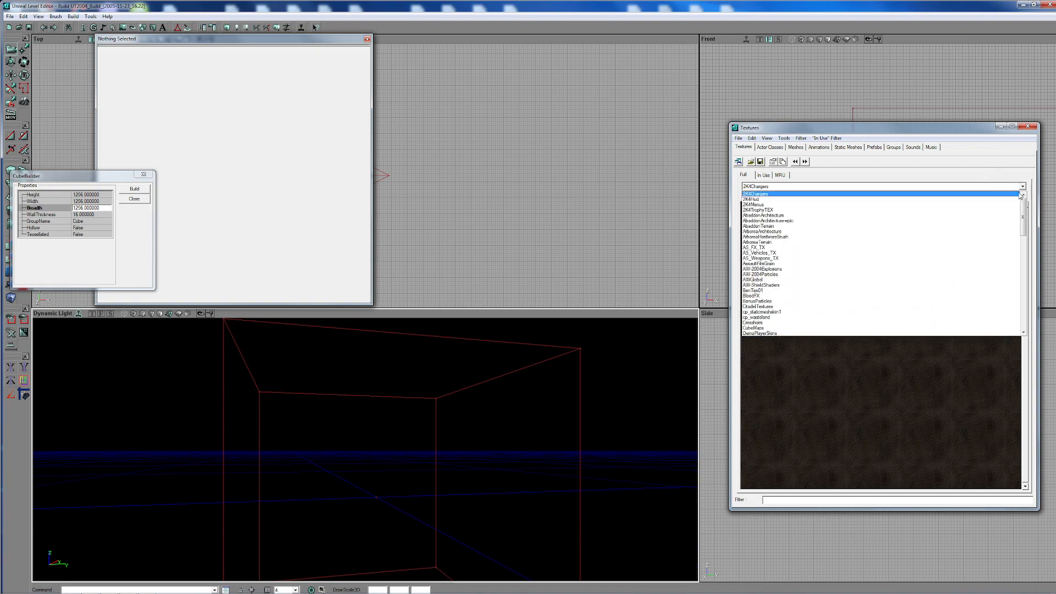
pyautogui.click(1007, 218)
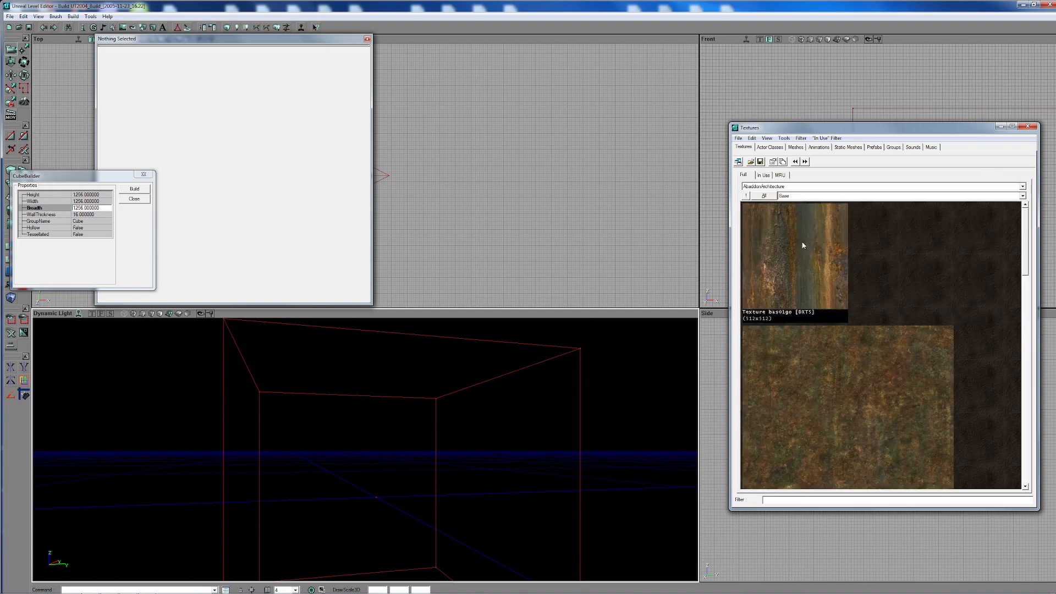
pyautogui.moveTo(383, 445); pyautogui.dragTo(385, 473)
pyautogui.moveTo(372, 444); pyautogui.dragTo(373, 477, button='right')
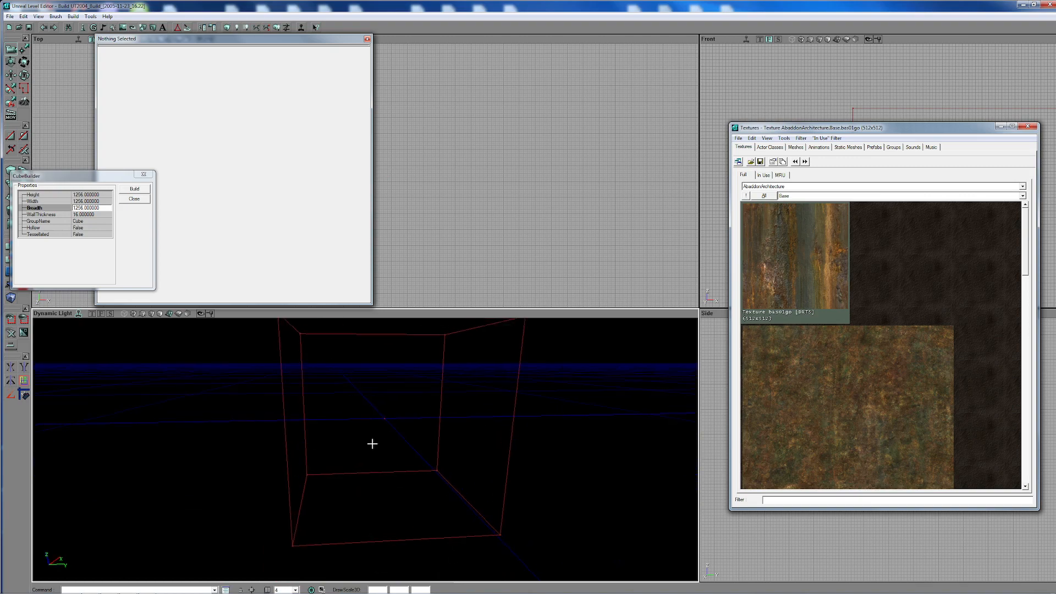
pyautogui.moveTo(55, 184); pyautogui.dragTo(62, 125)
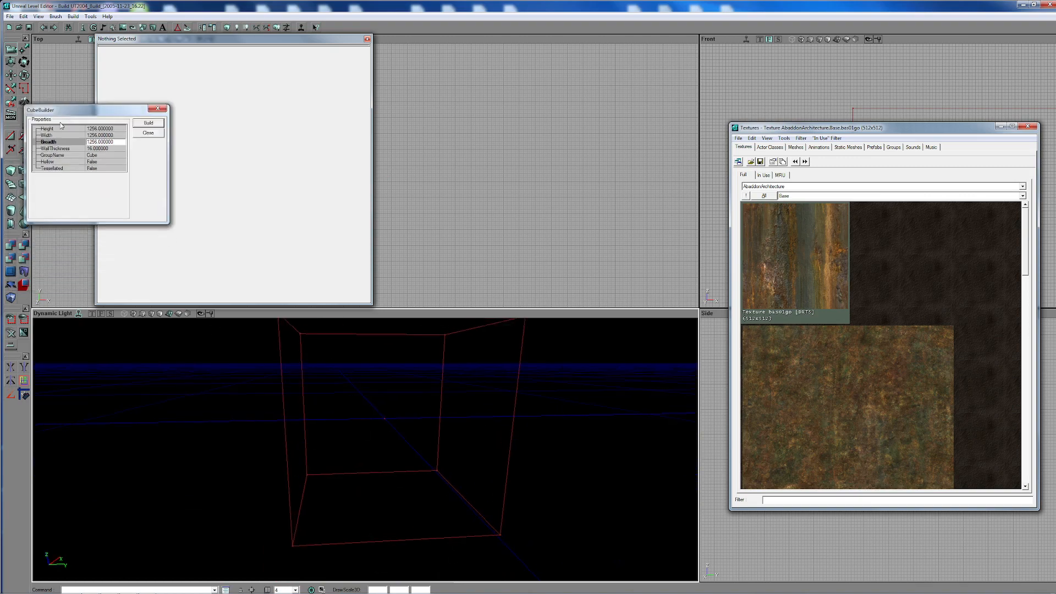
pyautogui.click(23, 244)
pyautogui.moveTo(385, 385)
pyautogui.mouseDown()
pyautogui.moveTo(391, 352)
pyautogui.moveTo(359, 451)
pyautogui.moveTo(327, 427)
pyautogui.mouseUp()
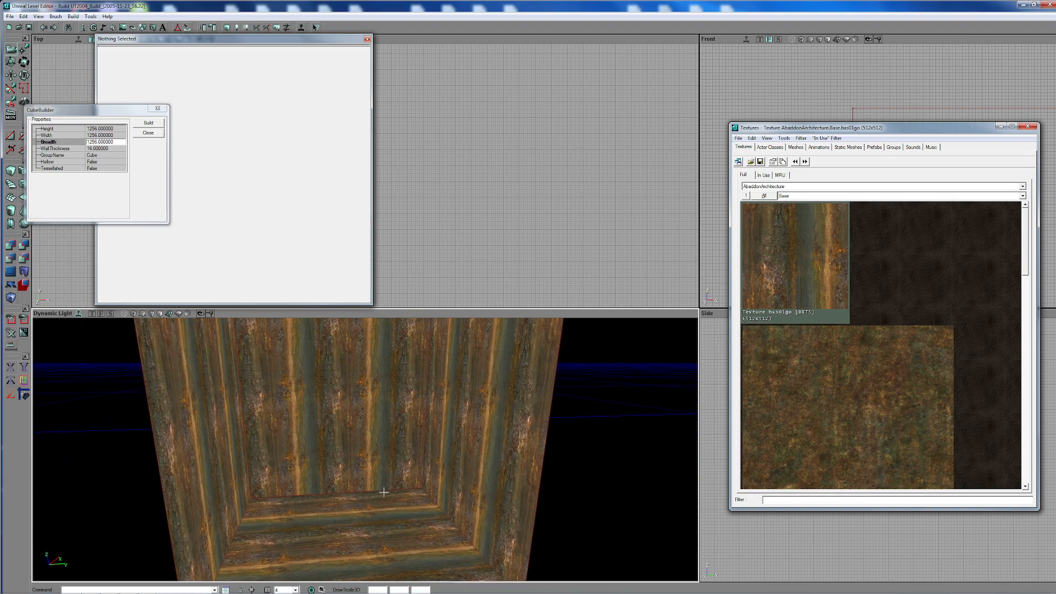
pyautogui.moveTo(400, 434)
pyautogui.mouseDown()
pyautogui.moveTo(385, 462)
pyautogui.moveTo(387, 448)
pyautogui.mouseUp()
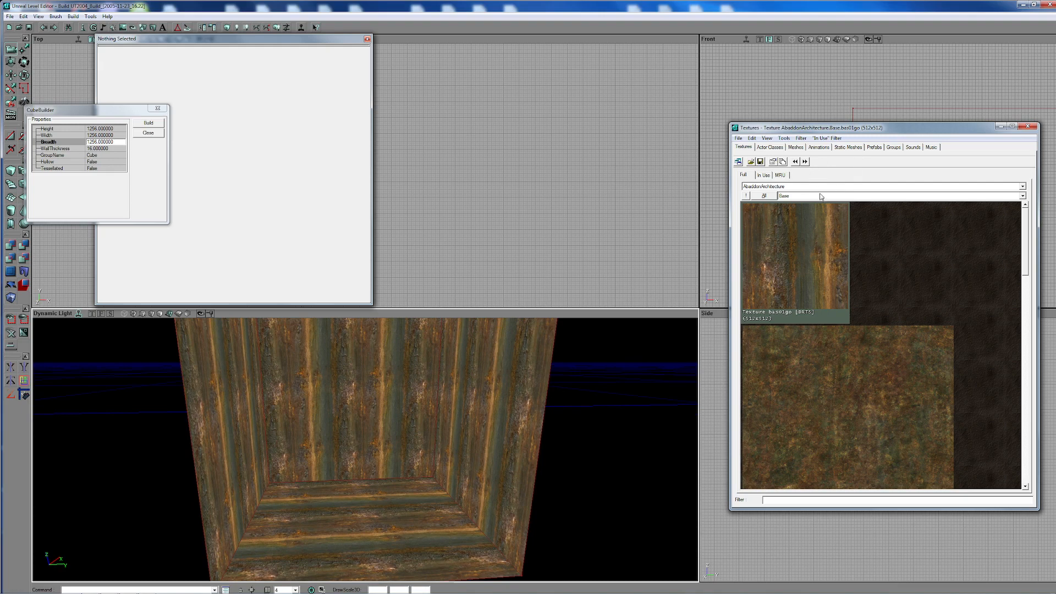
# - Load the HumanFemaleA.ukx animated mesh package into the animation browser
pyautogui.click(848, 148)
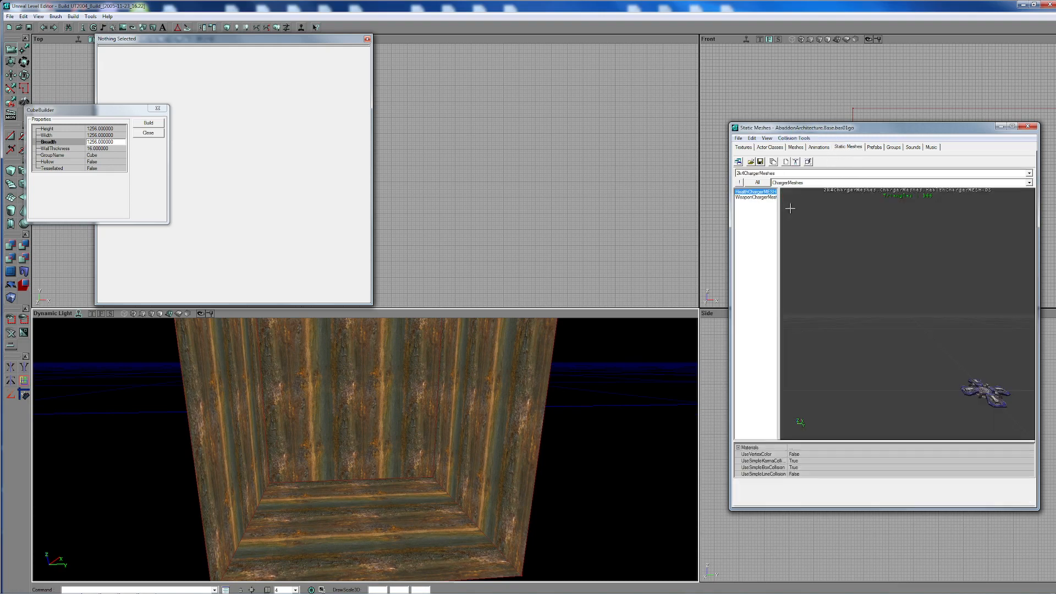
pyautogui.click(820, 147)
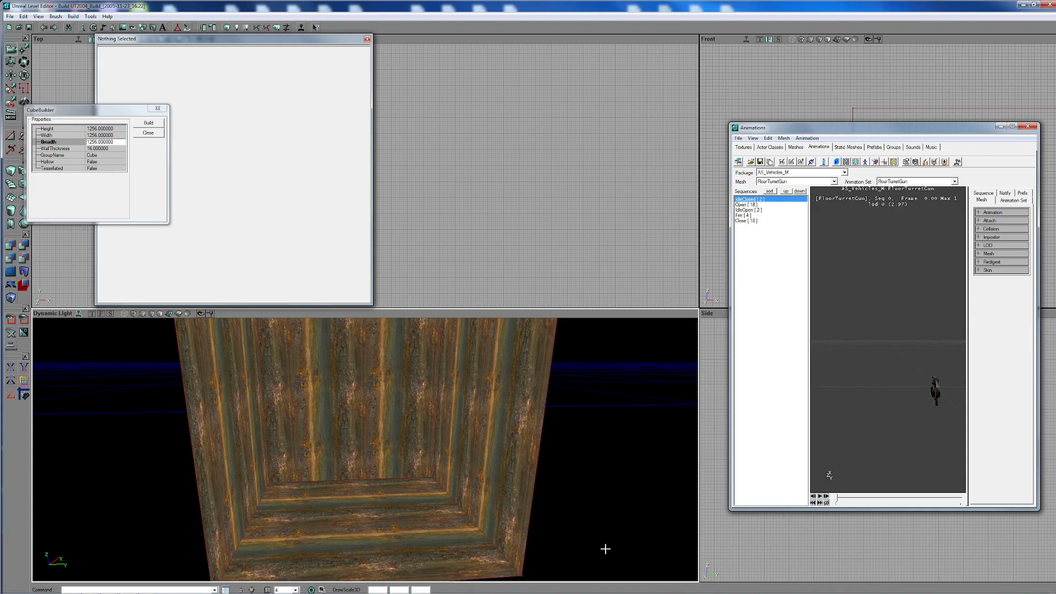
pyautogui.moveTo(605, 549); pyautogui.dragTo(602, 525)
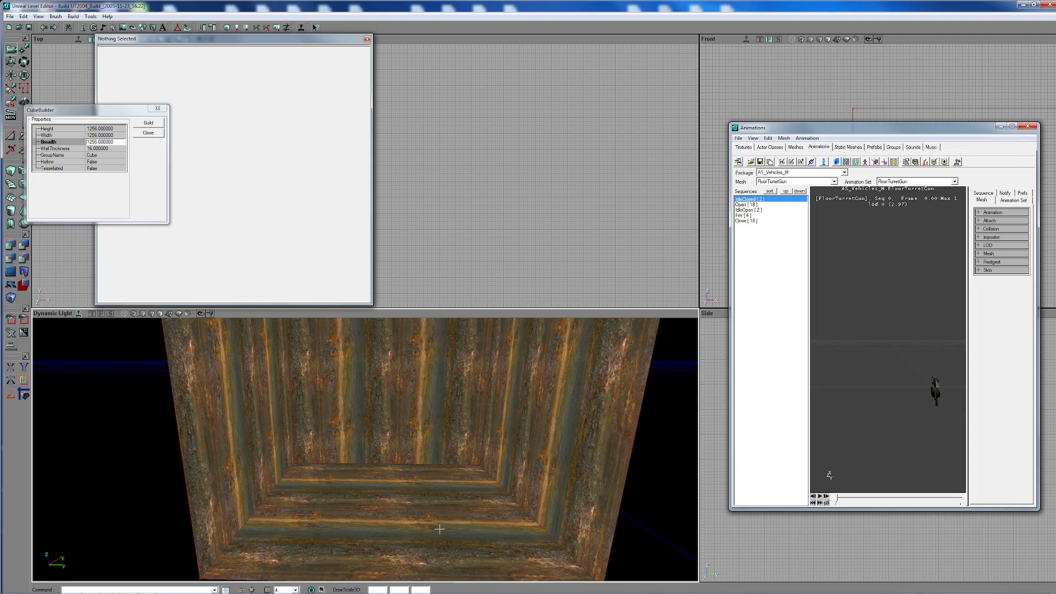
pyautogui.moveTo(445, 534); pyautogui.dragTo(445, 517, button='right')
pyautogui.moveTo(445, 517)
pyautogui.mouseDown()
pyautogui.moveTo(445, 547)
pyautogui.moveTo(436, 523)
pyautogui.mouseUp()
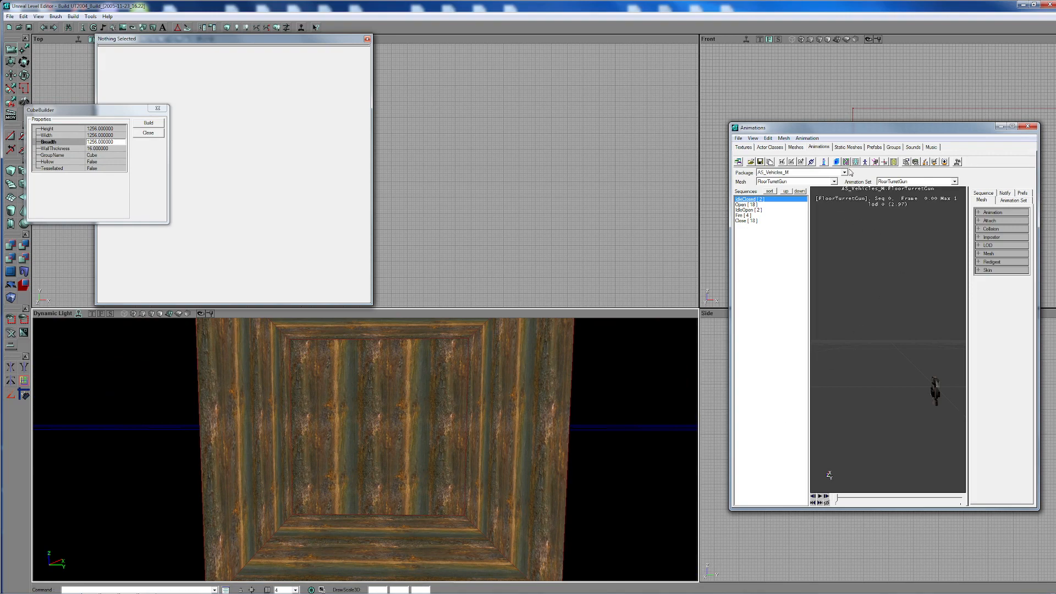
pyautogui.click(739, 139)
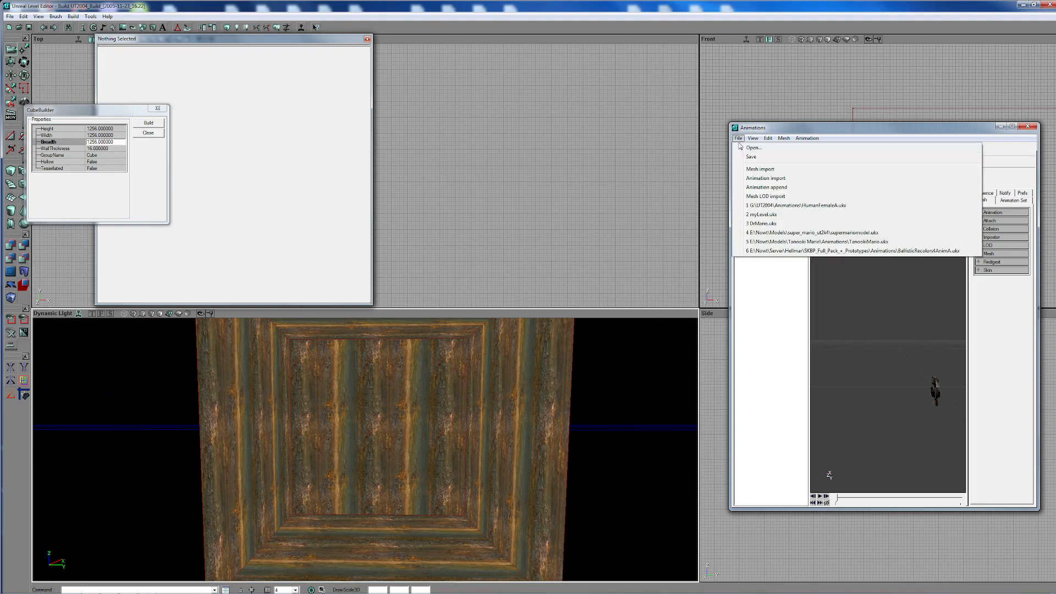
pyautogui.click(753, 151)
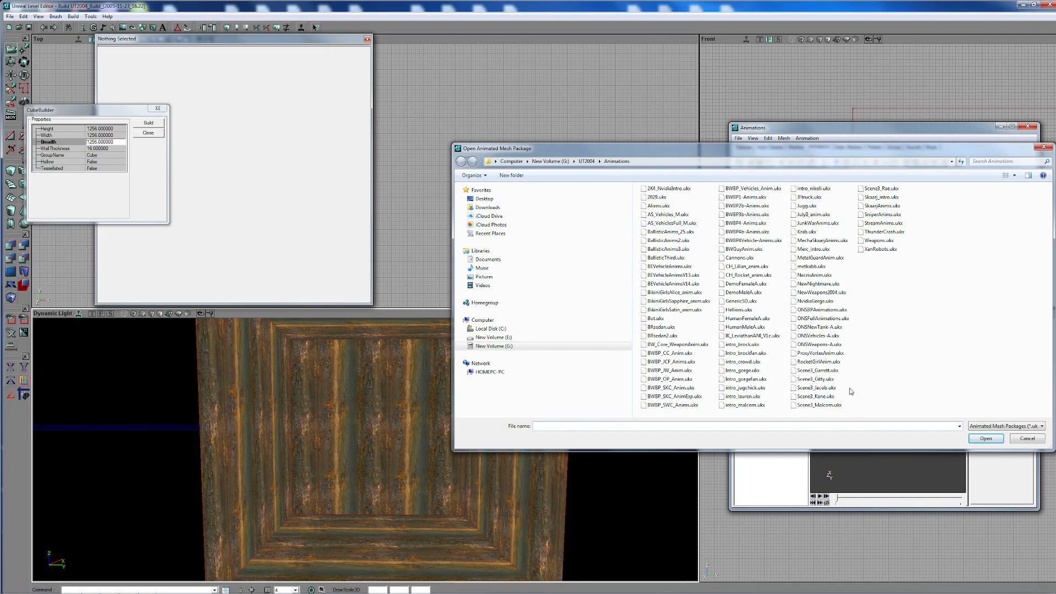
pyautogui.doubleClick(754, 320)
pyautogui.moveTo(885, 368); pyautogui.dragTo(859, 392)
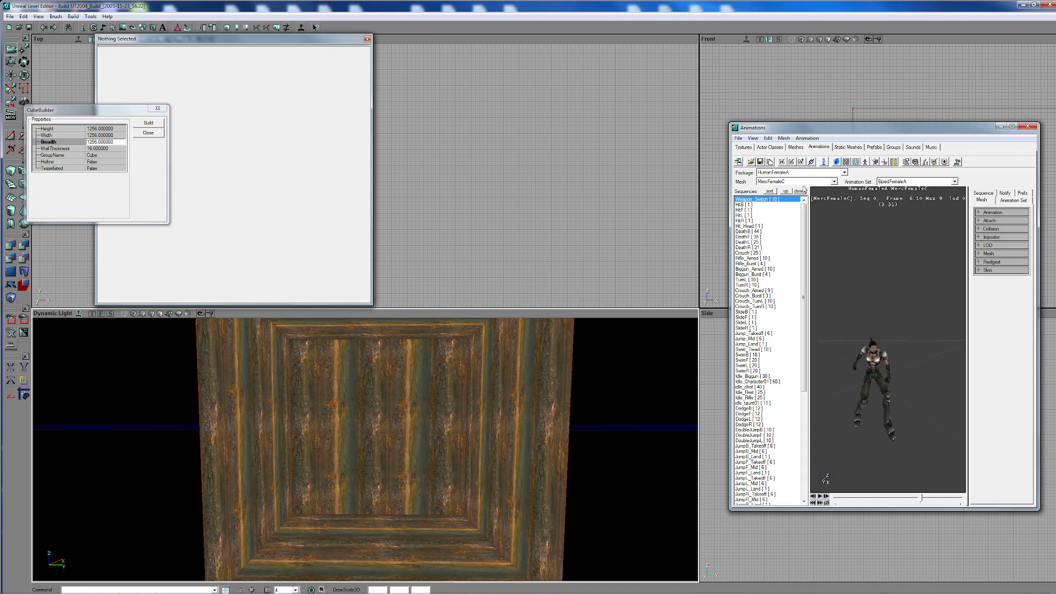
# - Preview the package's MercFemaleA, EgyptFemaleB and EgyptFemaleA meshes, and return to MercFemaleC
pyautogui.click(834, 182)
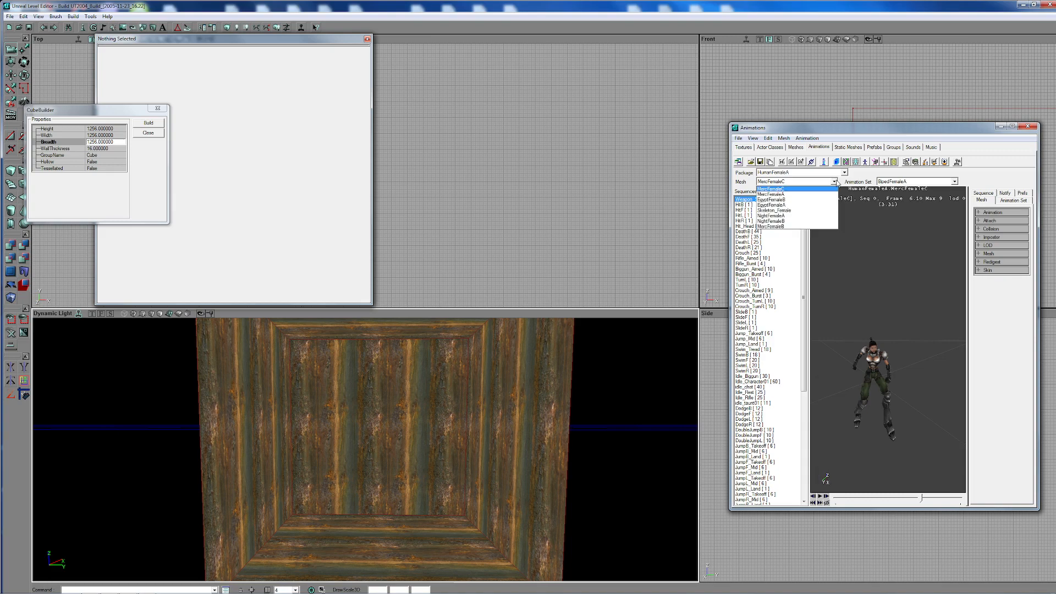
pyautogui.click(819, 194)
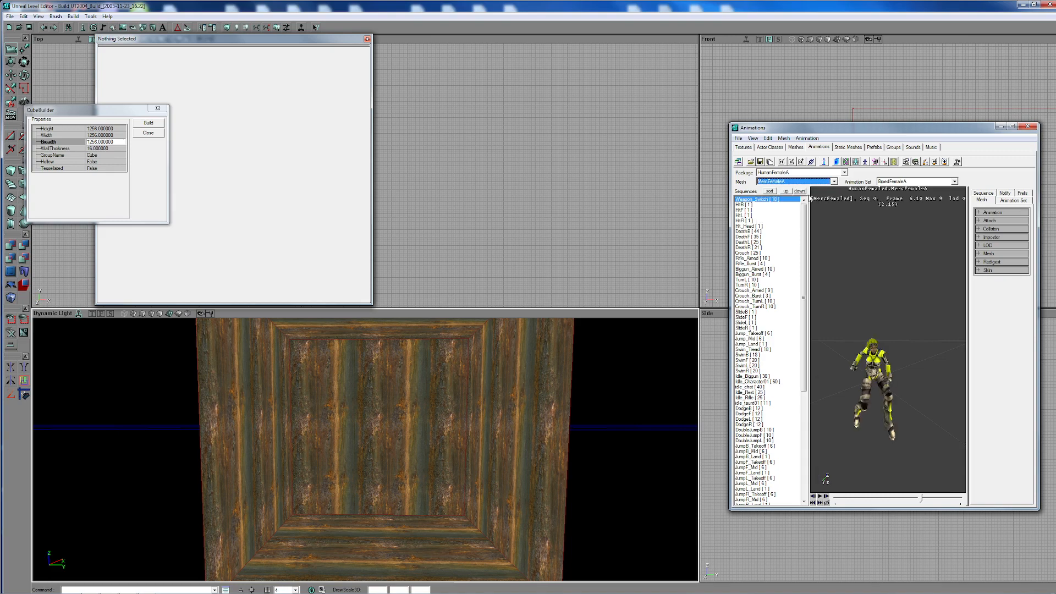
pyautogui.click(834, 182)
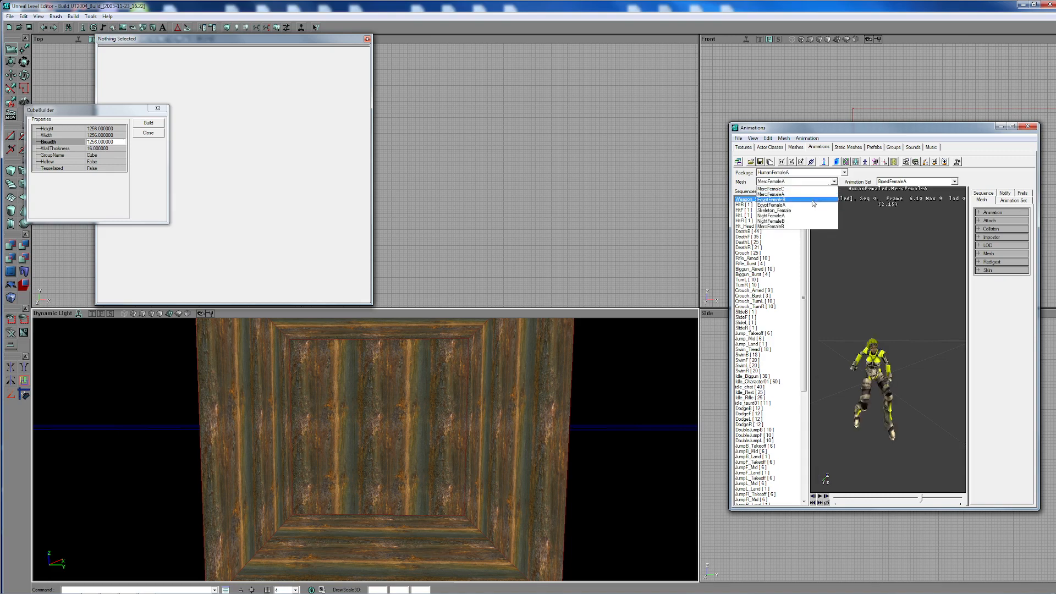
pyautogui.click(820, 200)
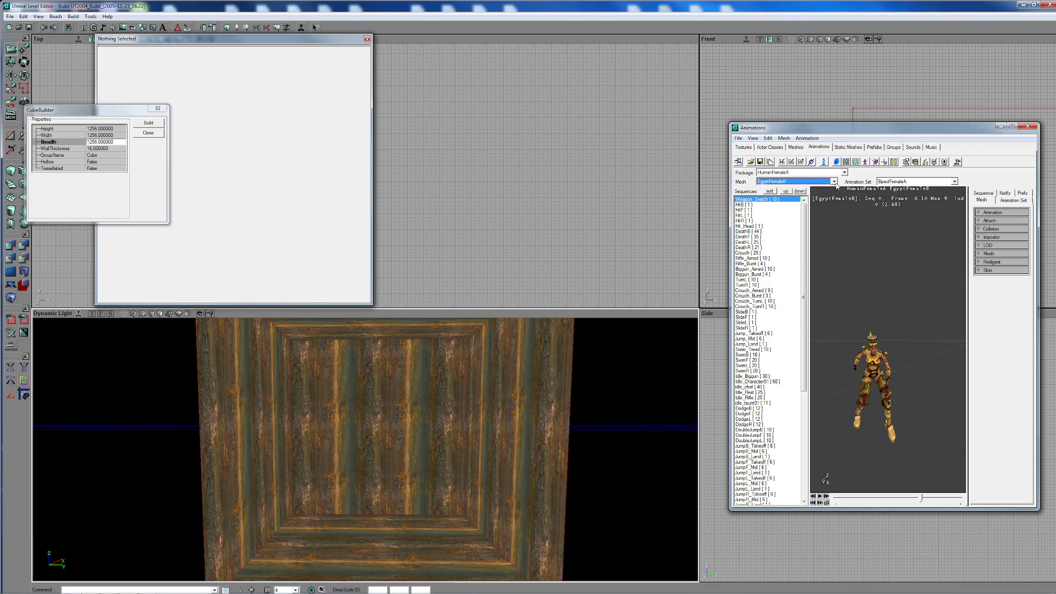
pyautogui.click(834, 181)
pyautogui.click(810, 205)
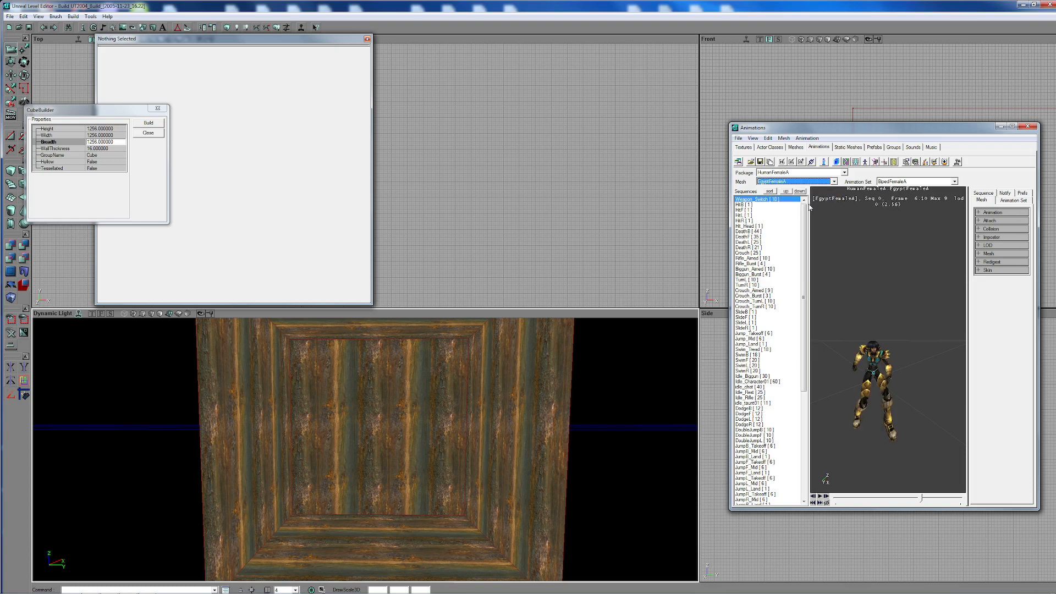
pyautogui.click(834, 182)
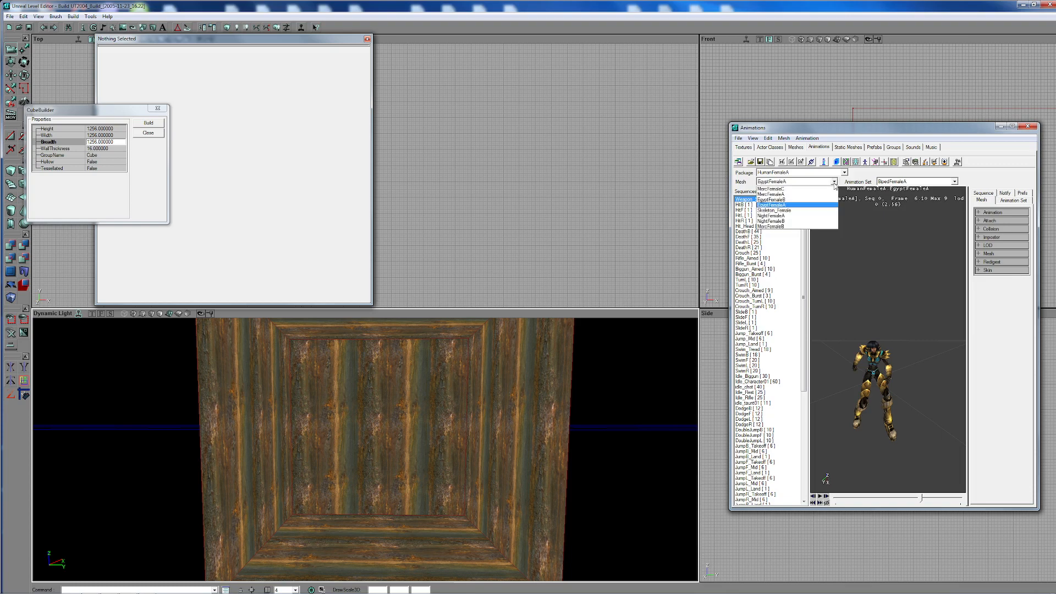
pyautogui.click(818, 189)
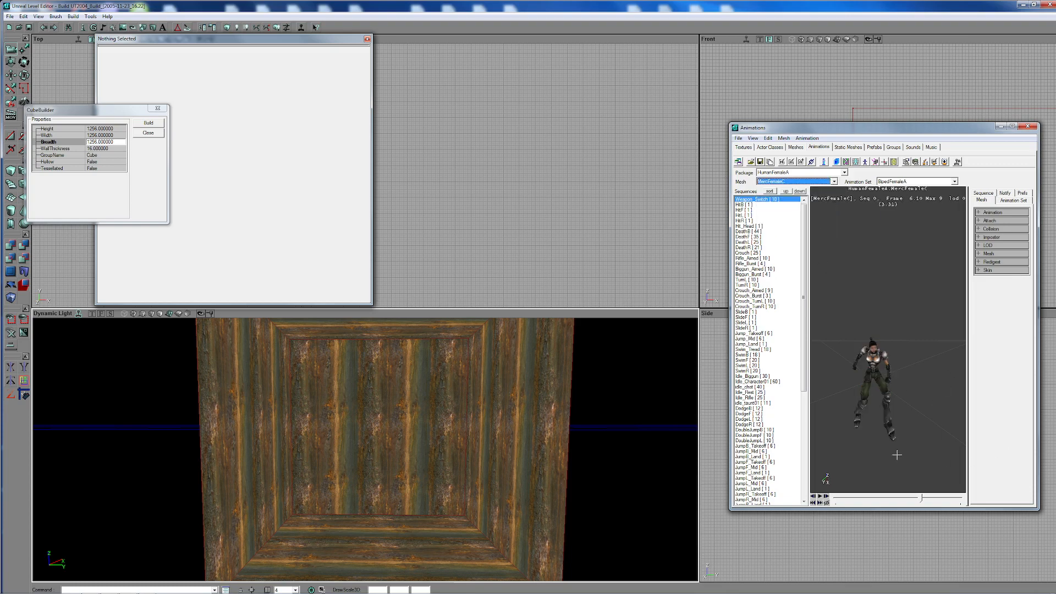
# - Inspect MercFemaleC in the Weapon_Switch sequence by moving through its frames and viewing the mesh from the side
pyautogui.moveTo(876, 451); pyautogui.dragTo(893, 407)
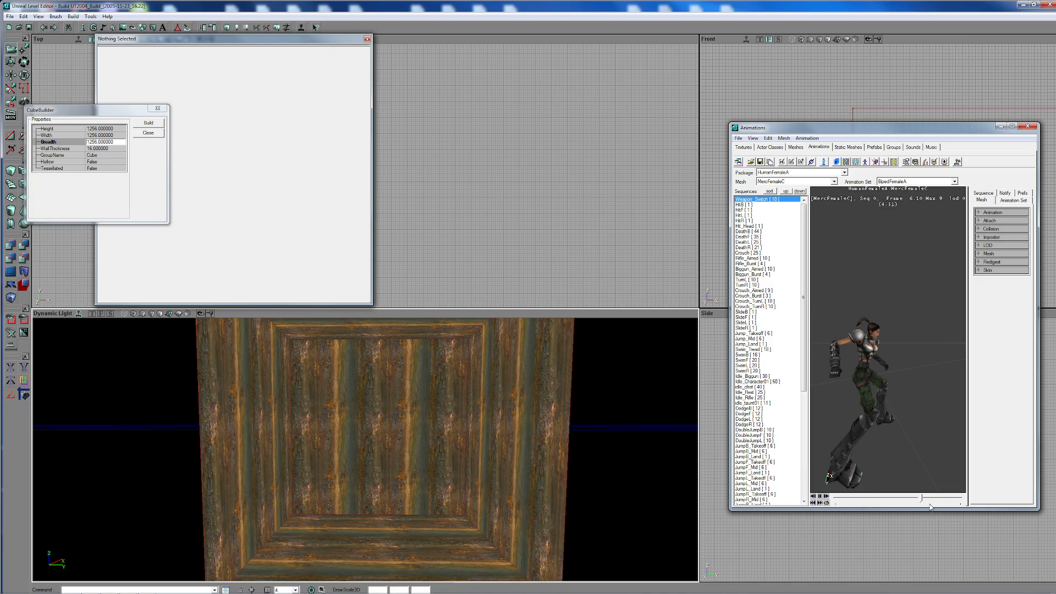
pyautogui.moveTo(923, 499); pyautogui.dragTo(938, 498)
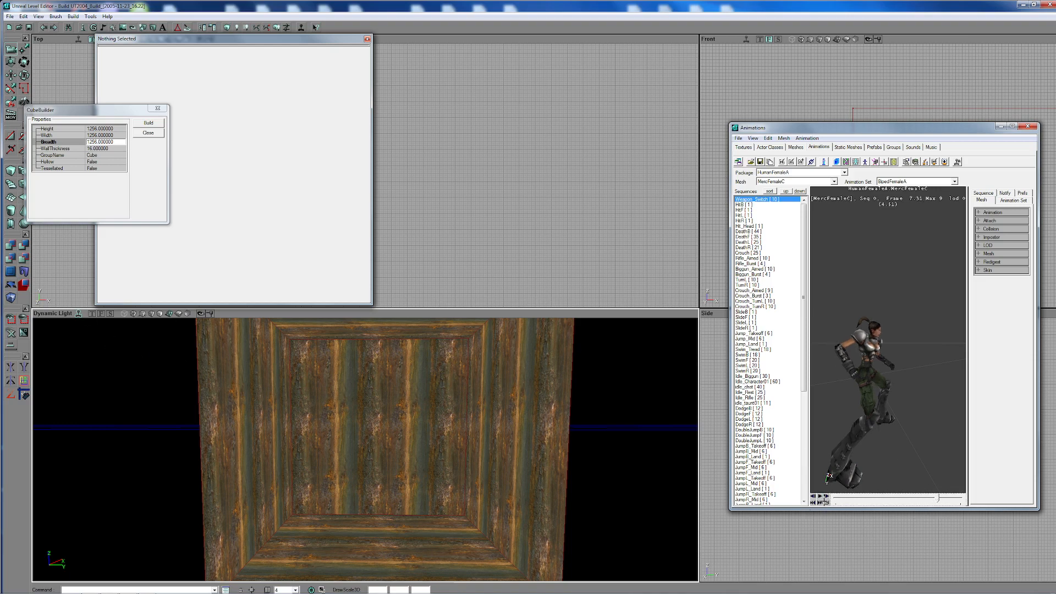
pyautogui.click(820, 496)
pyautogui.moveTo(835, 368); pyautogui.dragTo(835, 435)
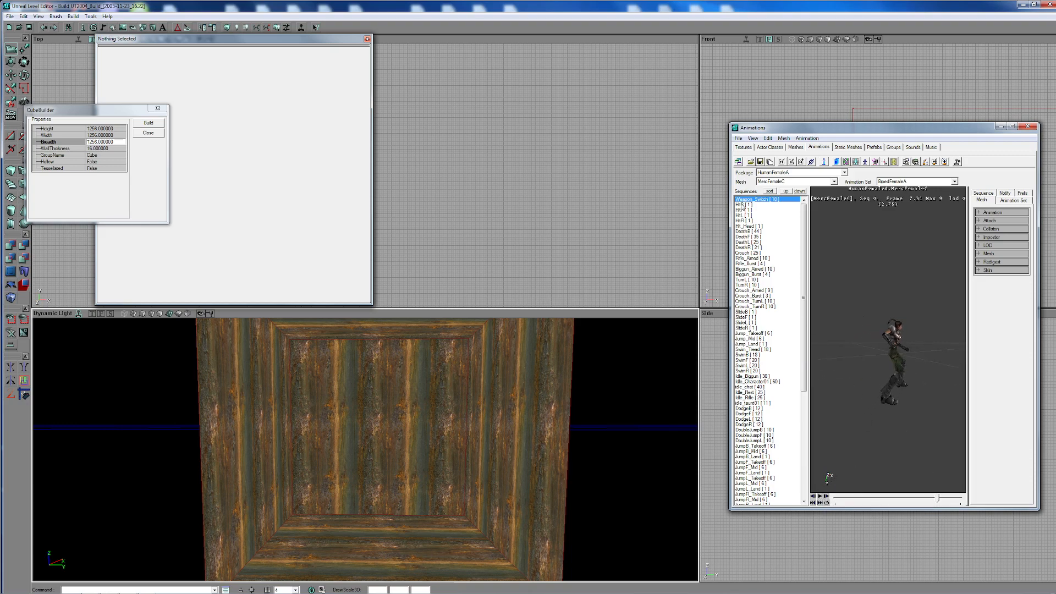
# - Preview the HitB, Hit_Head and Rifle_Aimed sequences on MercFemaleC, moving through the frames of Rifle_Aimed
pyautogui.click(742, 205)
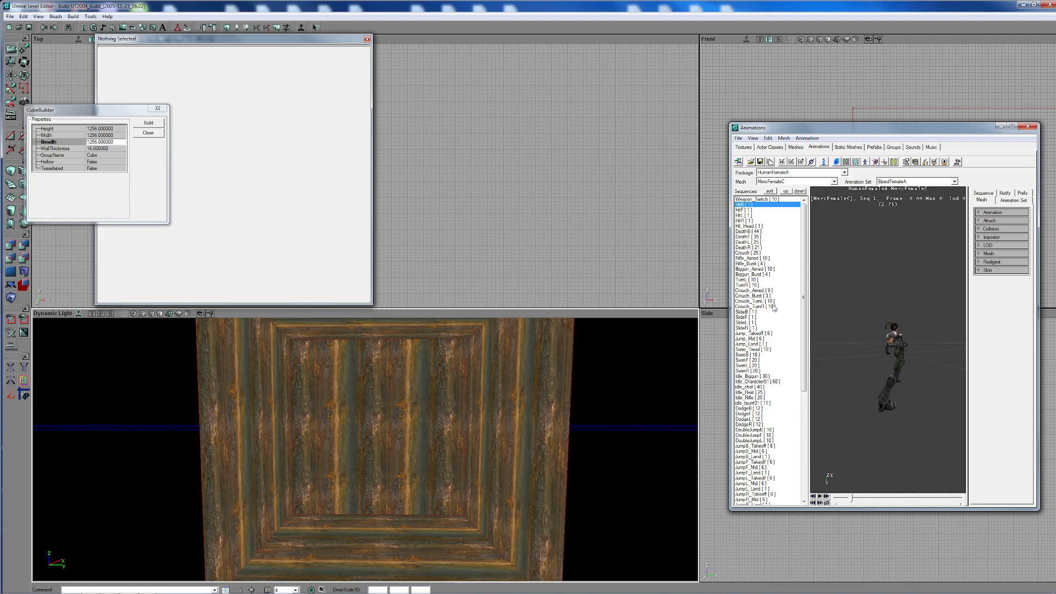
pyautogui.click(750, 226)
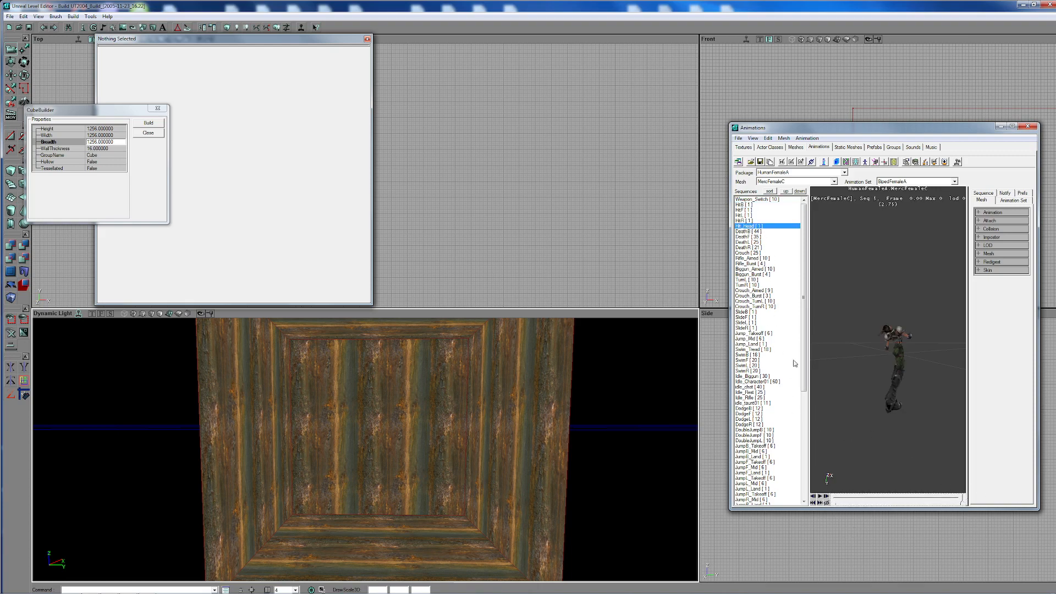
pyautogui.click(747, 259)
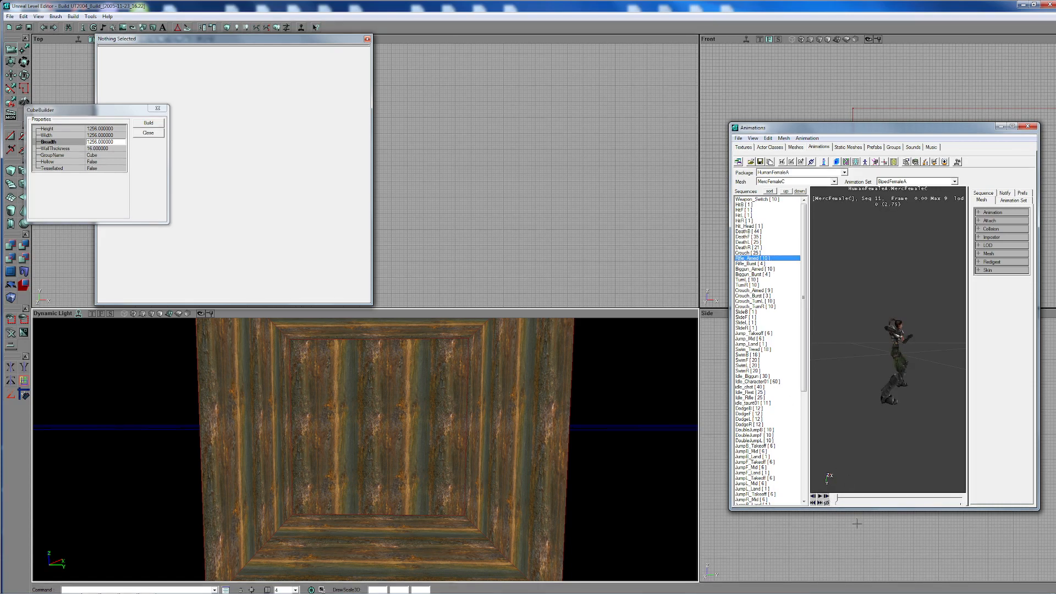
pyautogui.moveTo(836, 498); pyautogui.dragTo(907, 498)
# - Preview the Swim_Tread, idle_taunt01 and DoubleJumpL sequences on MercFemaleC, moving through and playing Swim_Tread
pyautogui.click(770, 349)
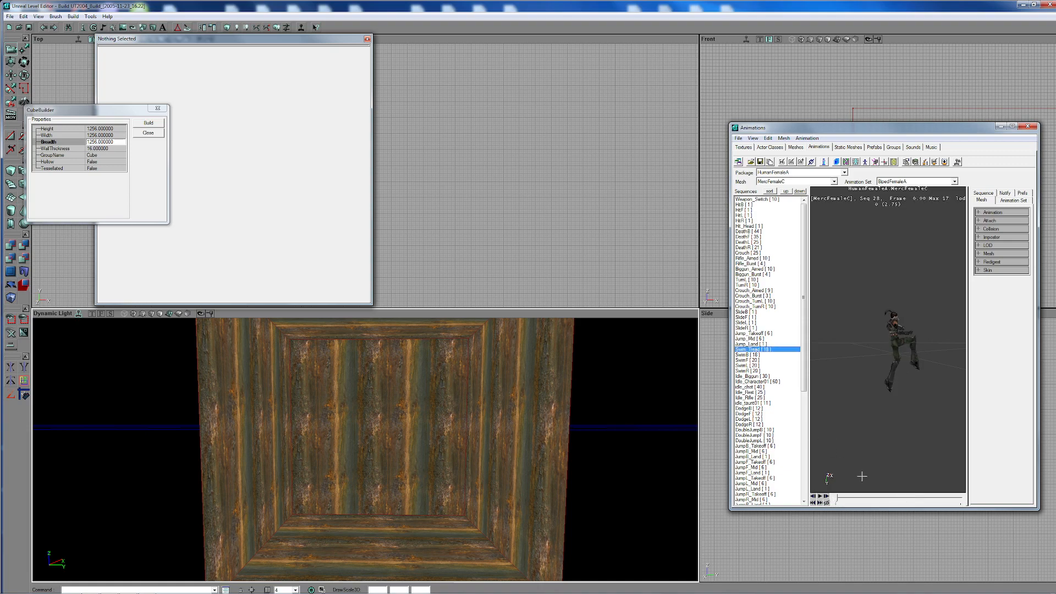
pyautogui.moveTo(837, 497); pyautogui.dragTo(883, 507)
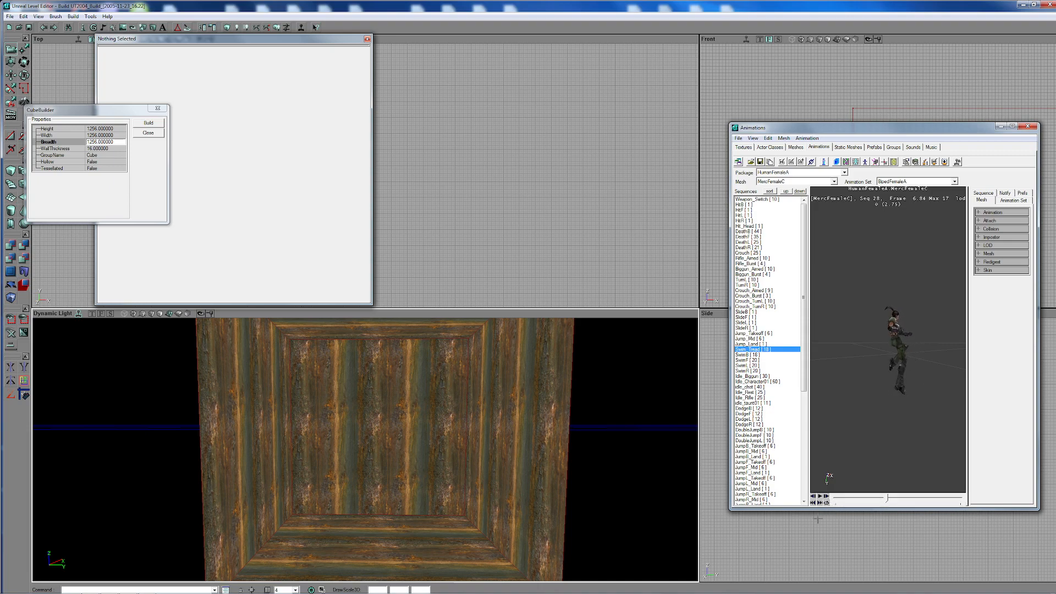
pyautogui.click(821, 496)
pyautogui.click(749, 403)
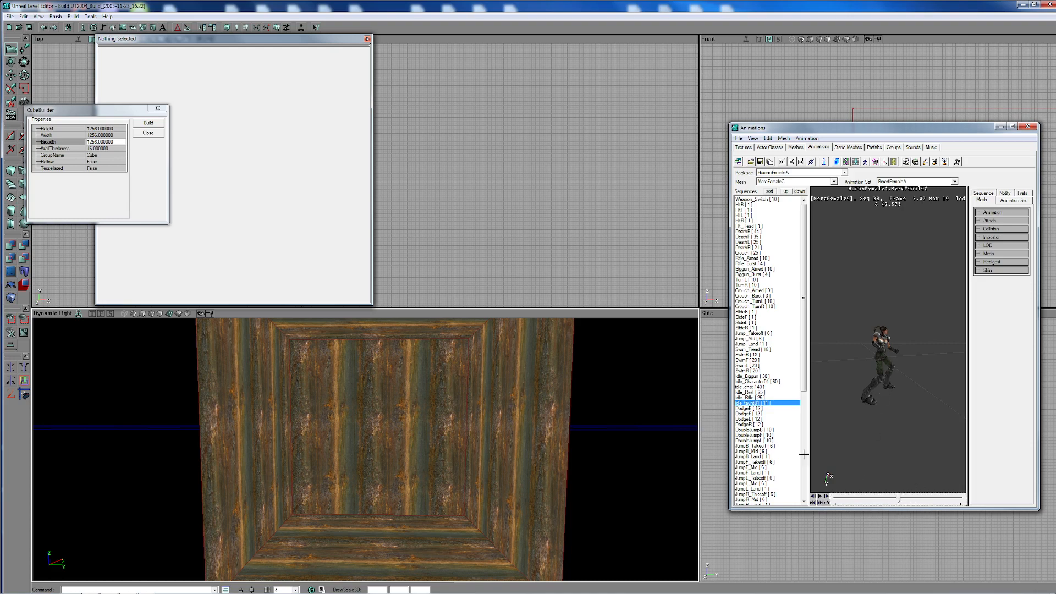
pyautogui.click(751, 441)
# - Examine poses in MercFemaleC's gesture_cheer, gesture_halt, gesture_point and Specific_1 sequences by moving through their frames
pyautogui.scroll(-9, 753, 440)
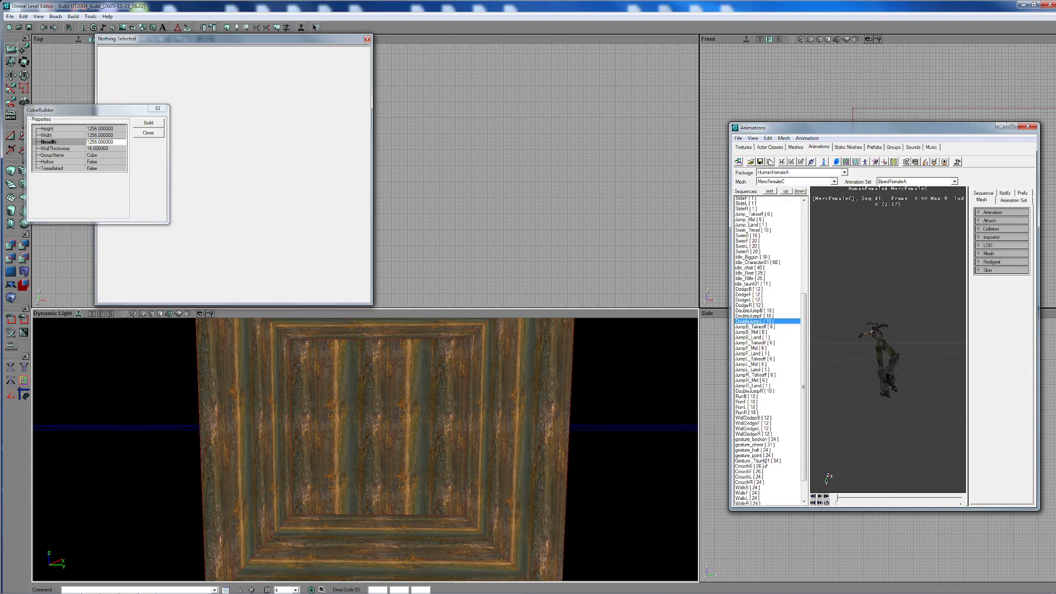
pyautogui.click(750, 420)
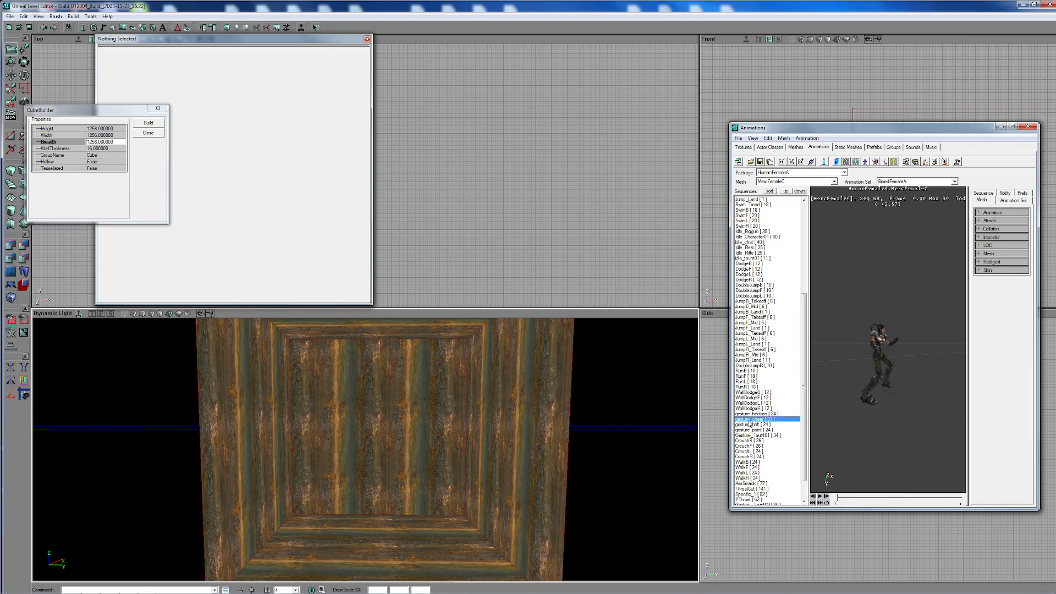
pyautogui.moveTo(838, 500); pyautogui.dragTo(931, 502)
pyautogui.click(766, 425)
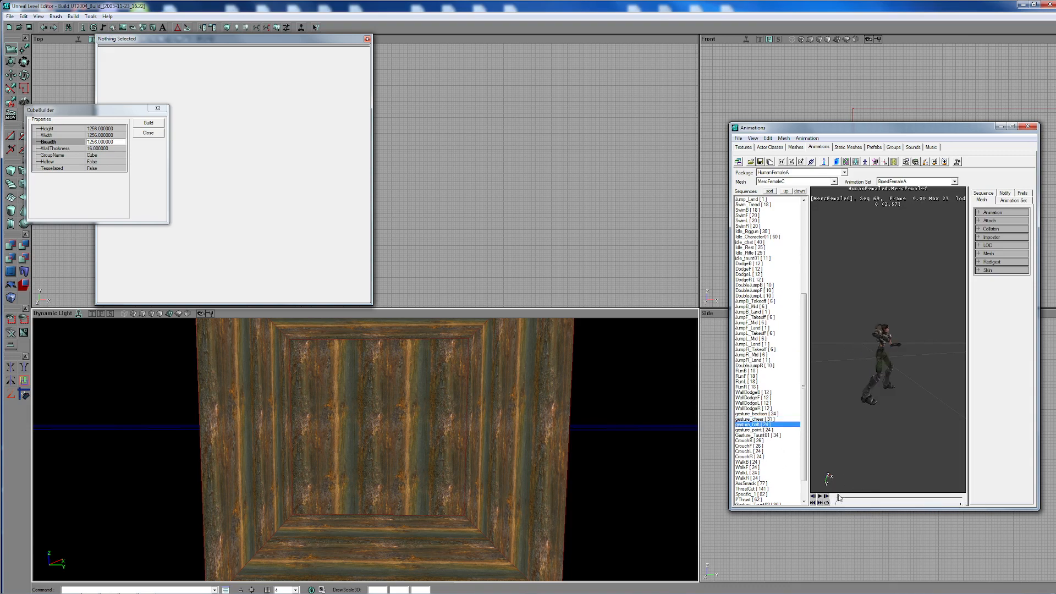
pyautogui.moveTo(837, 500); pyautogui.dragTo(956, 498)
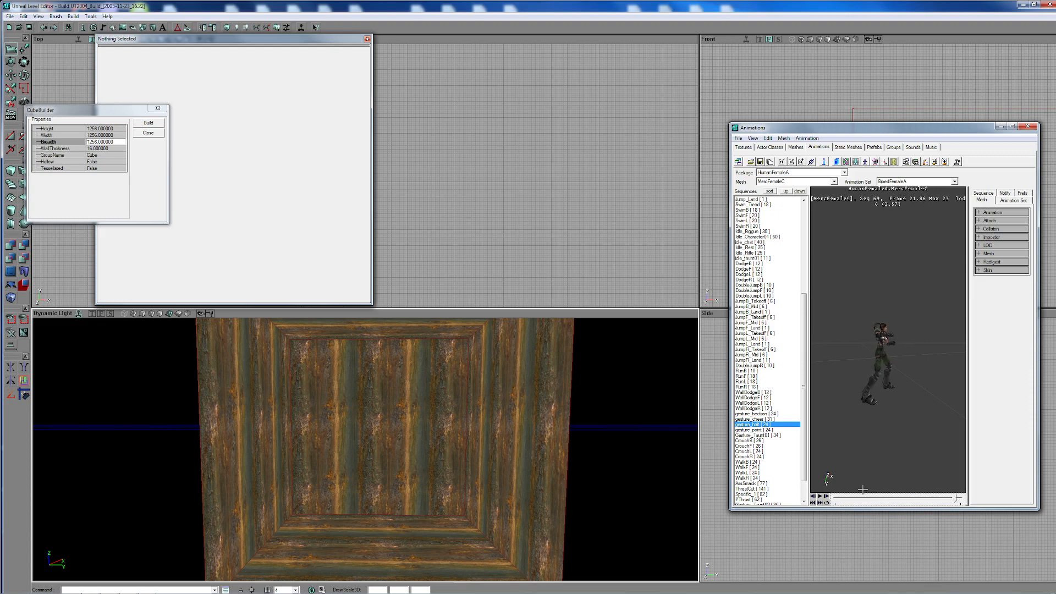
pyautogui.click(755, 430)
pyautogui.moveTo(841, 498); pyautogui.dragTo(958, 492)
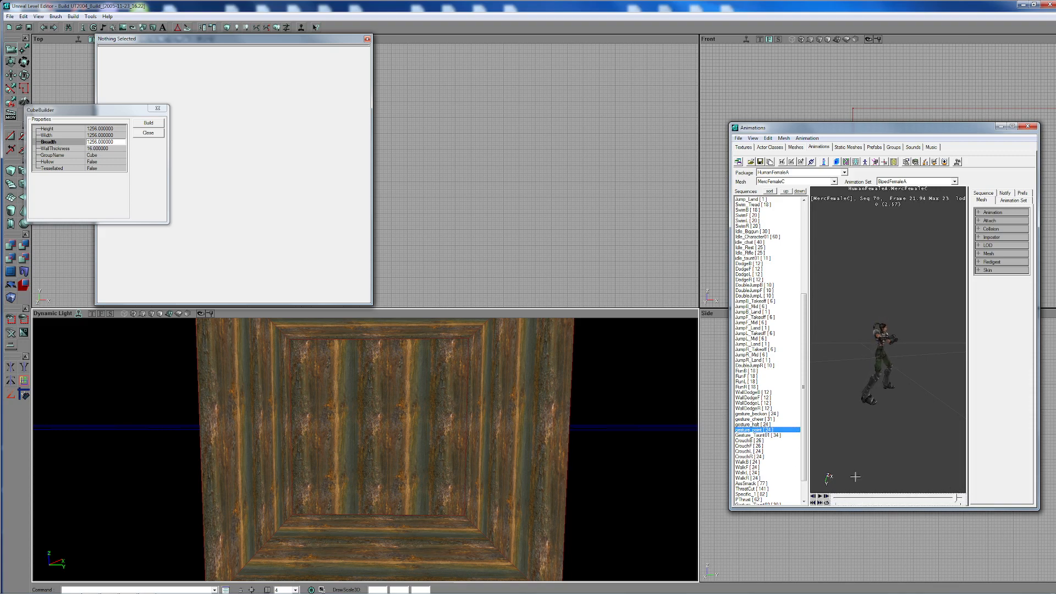
pyautogui.click(753, 494)
pyautogui.moveTo(838, 502); pyautogui.dragTo(907, 475)
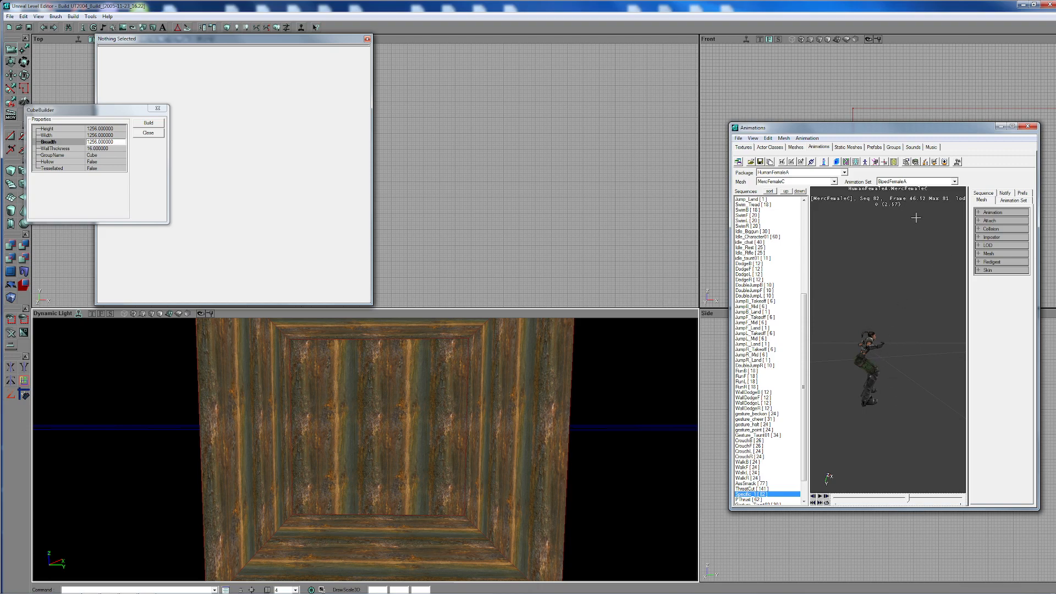
# - Choose the xPawn actor class found under Pawn and UnrealPawn in the actor class list
pyautogui.moveTo(432, 467); pyautogui.dragTo(432, 492, button='right')
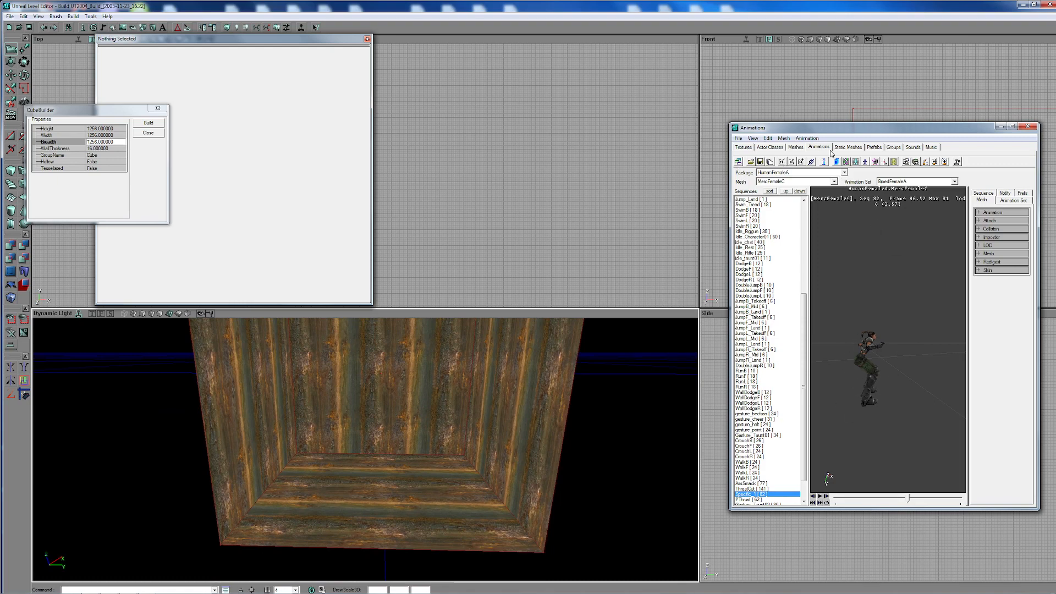
pyautogui.click(819, 147)
pyautogui.moveTo(393, 489); pyautogui.dragTo(387, 462)
pyautogui.moveTo(433, 496); pyautogui.dragTo(423, 507, button='middle')
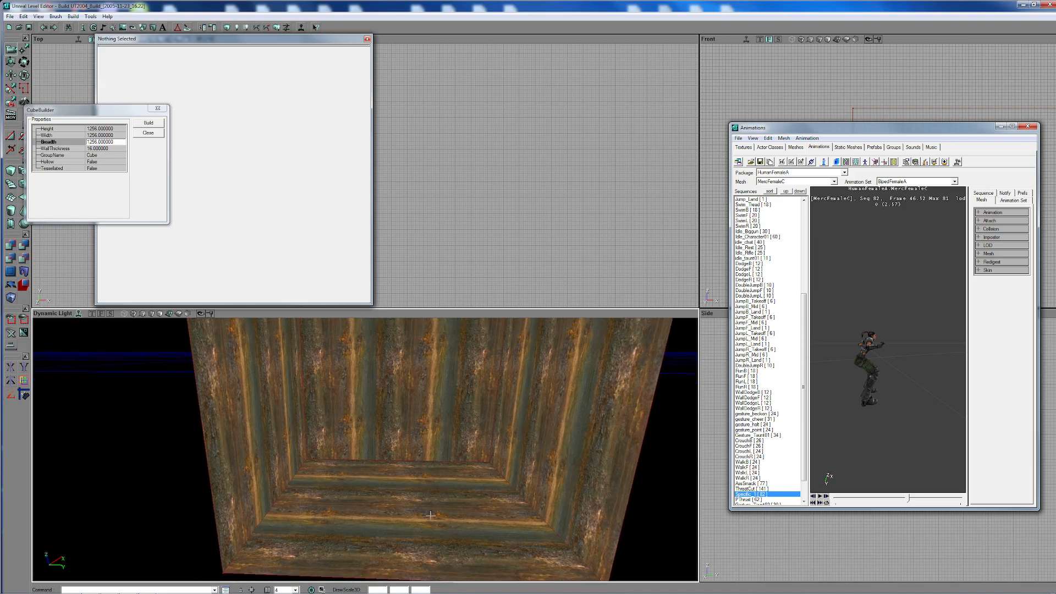
pyautogui.click(769, 147)
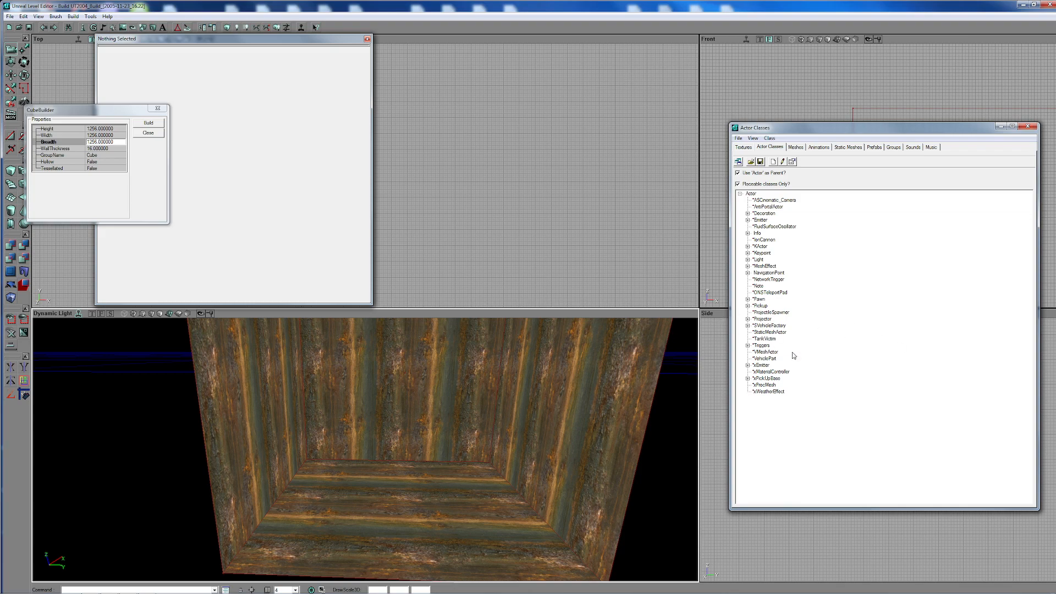
pyautogui.click(747, 300)
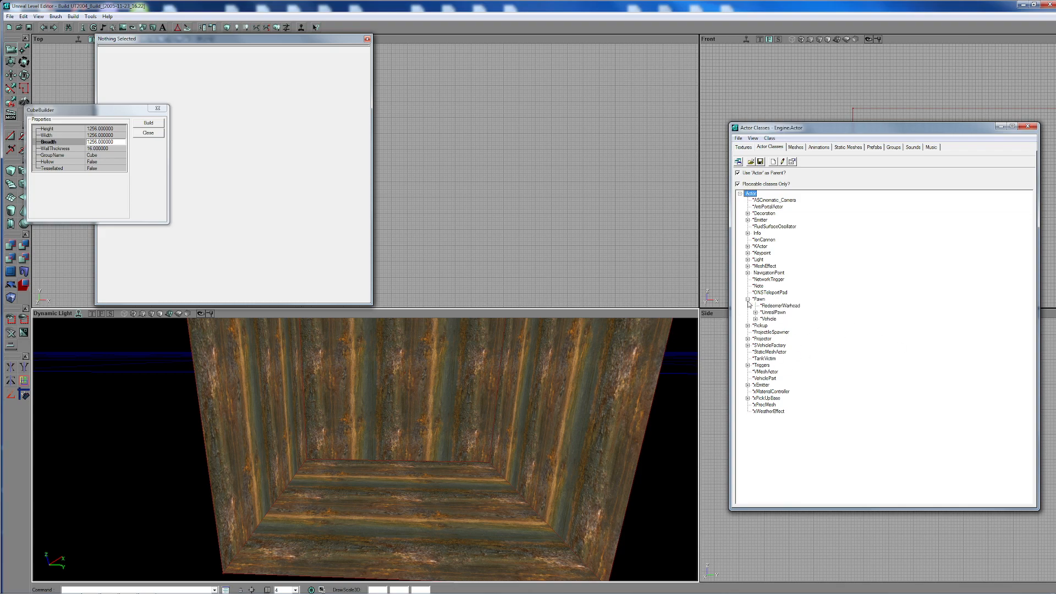
pyautogui.click(755, 319)
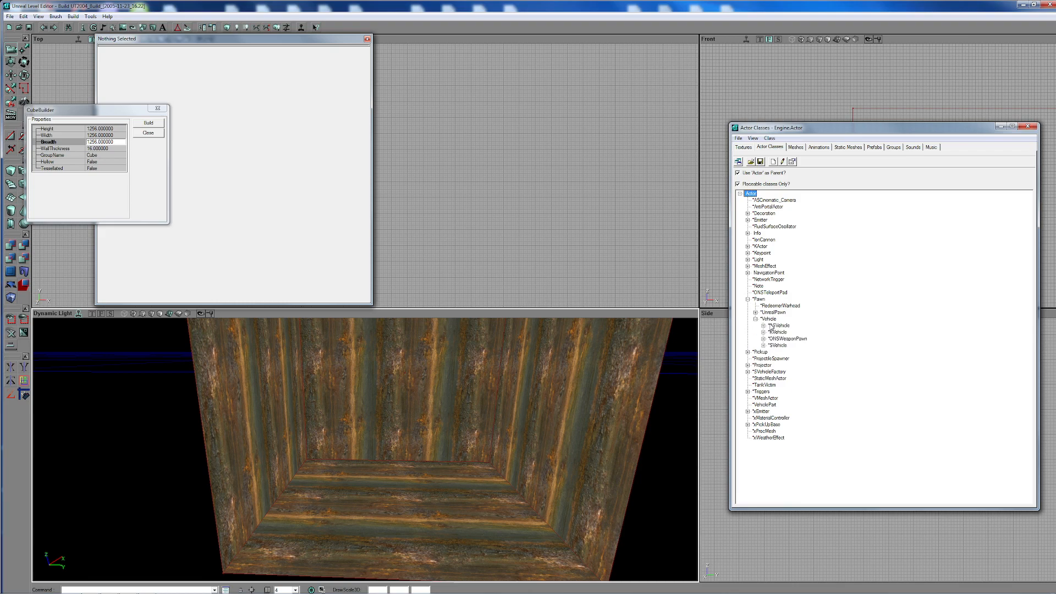
pyautogui.click(774, 313)
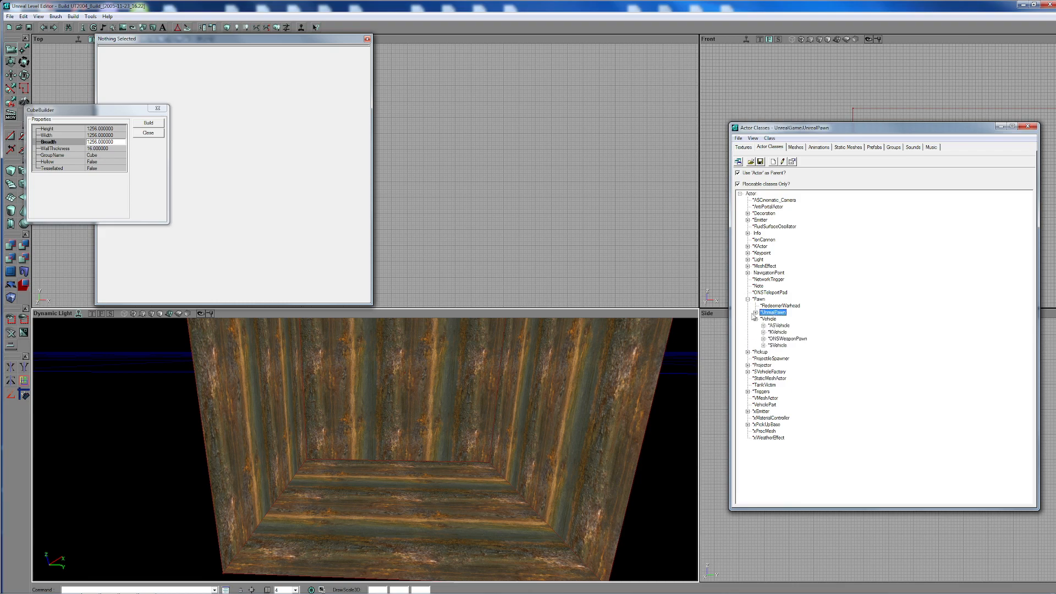
pyautogui.click(755, 312)
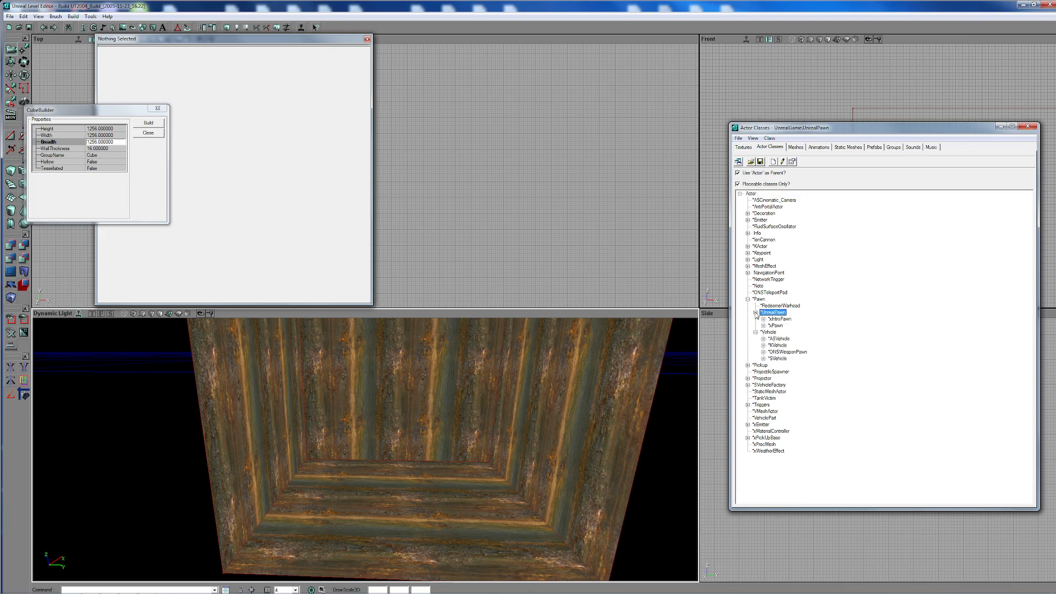
pyautogui.click(776, 325)
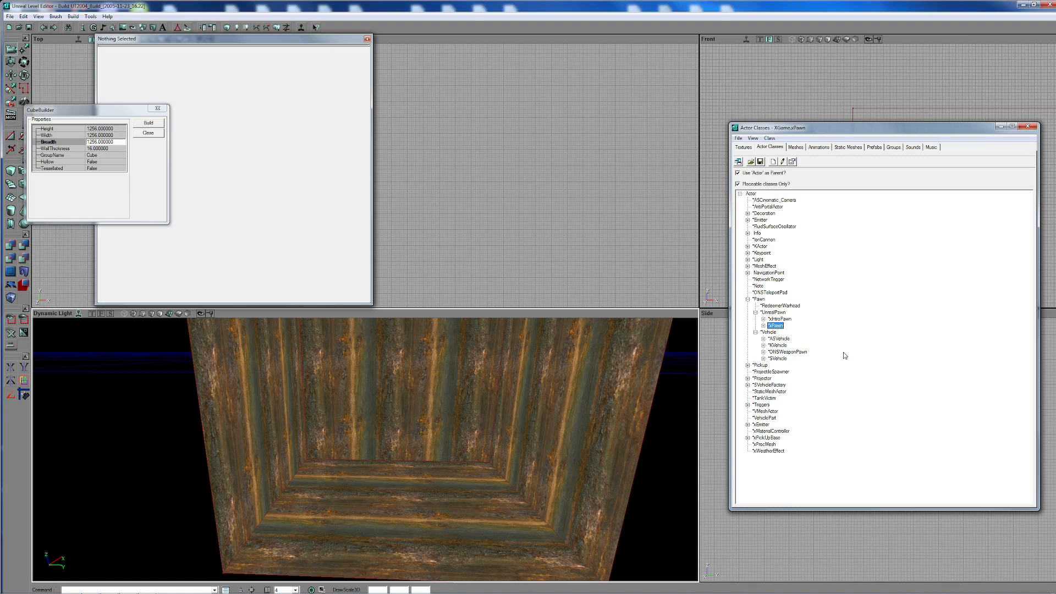
# - Add an xPawn actor on the floor of the textured room
pyautogui.moveTo(424, 430); pyautogui.dragTo(425, 479, button='right')
pyautogui.moveTo(425, 479); pyautogui.dragTo(425, 430)
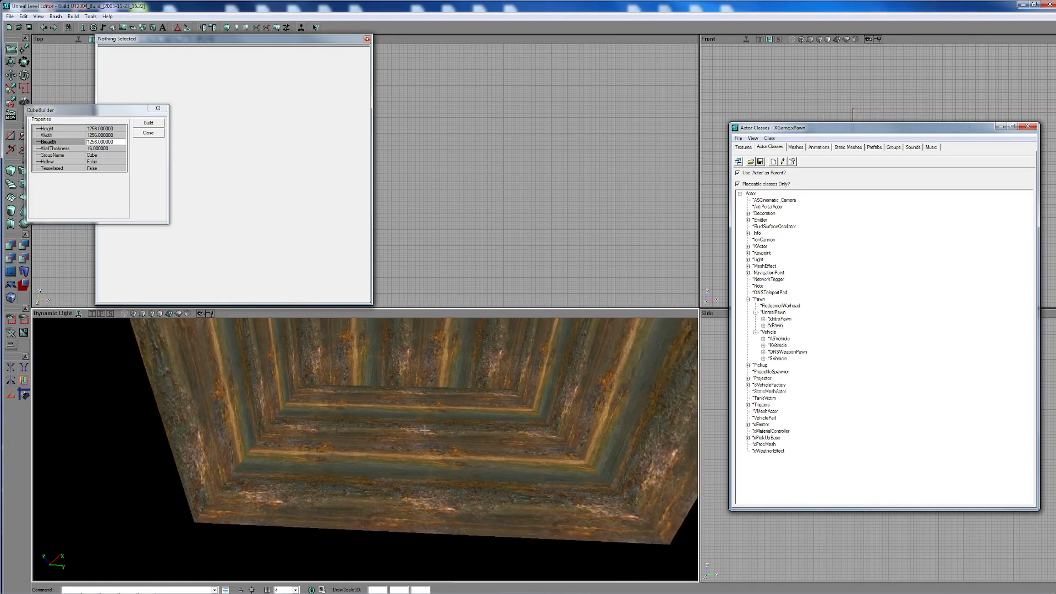
pyautogui.rightClick(425, 430)
pyautogui.click(455, 463)
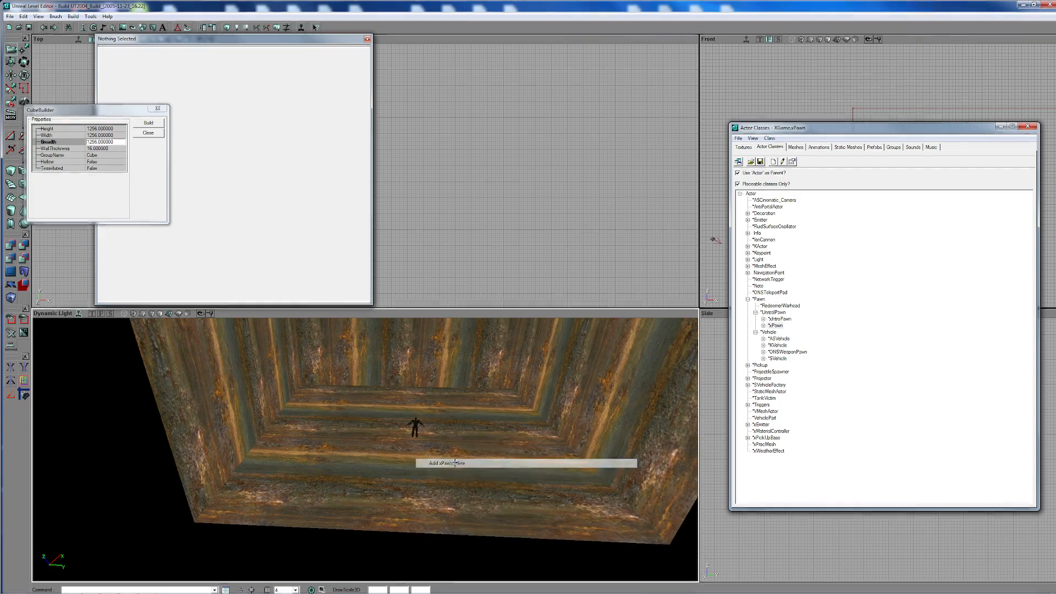
pyautogui.moveTo(455, 463)
pyautogui.mouseDown(button='right')
pyautogui.moveTo(455, 440)
pyautogui.moveTo(456, 451)
pyautogui.mouseUp(button='right')
pyautogui.moveTo(455, 451); pyautogui.dragTo(396, 374)
pyautogui.moveTo(396, 374); pyautogui.dragTo(308, 396, button='right')
pyautogui.moveTo(308, 396); pyautogui.dragTo(308, 374)
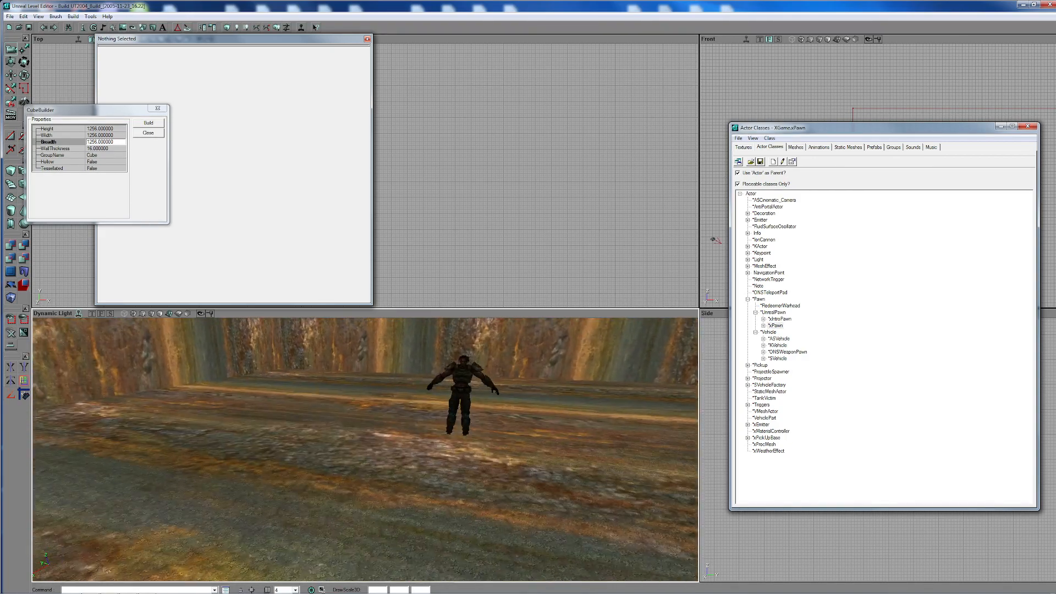
# - Add a ZoneInfo actor on the room floor in front of the pawn, using the class under Info
pyautogui.moveTo(440, 479); pyautogui.dragTo(418, 462)
pyautogui.click(514, 422)
pyautogui.moveTo(418, 462); pyautogui.dragTo(402, 445, button='right')
pyautogui.rightClick(382, 489)
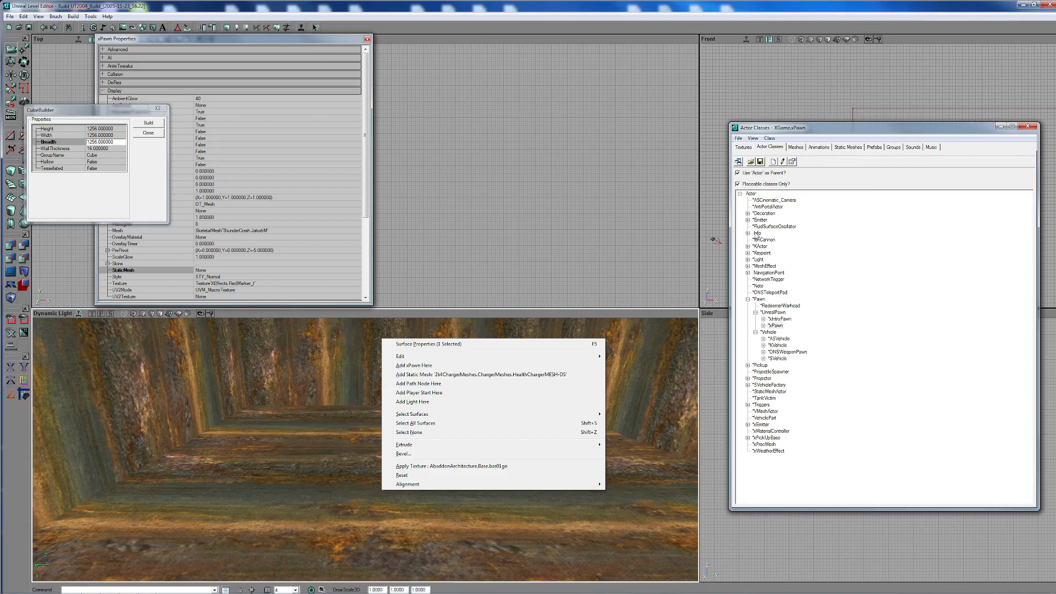
pyautogui.click(748, 233)
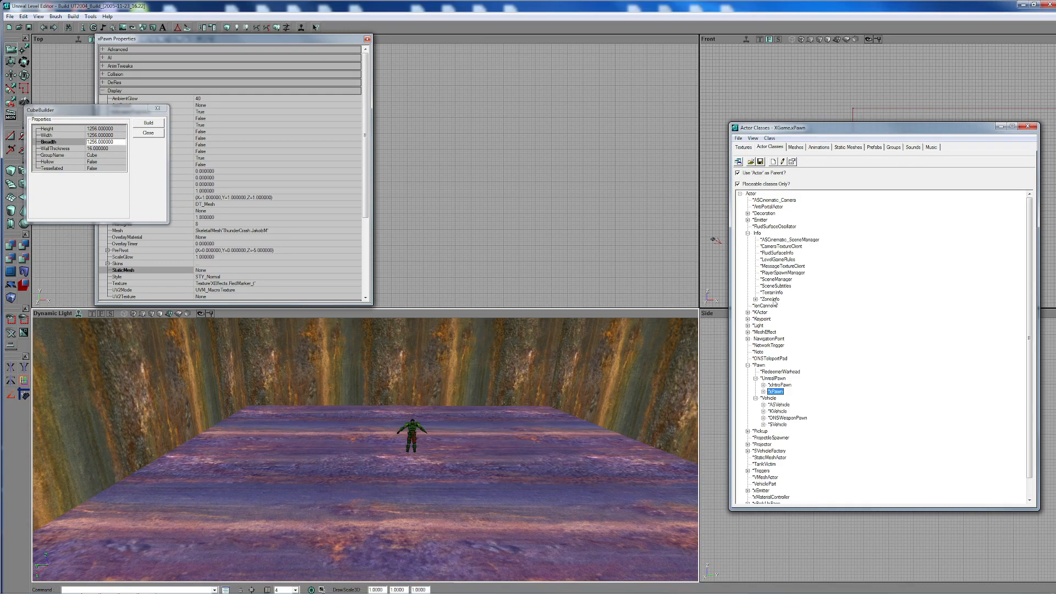
pyautogui.click(771, 299)
pyautogui.rightClick(421, 519)
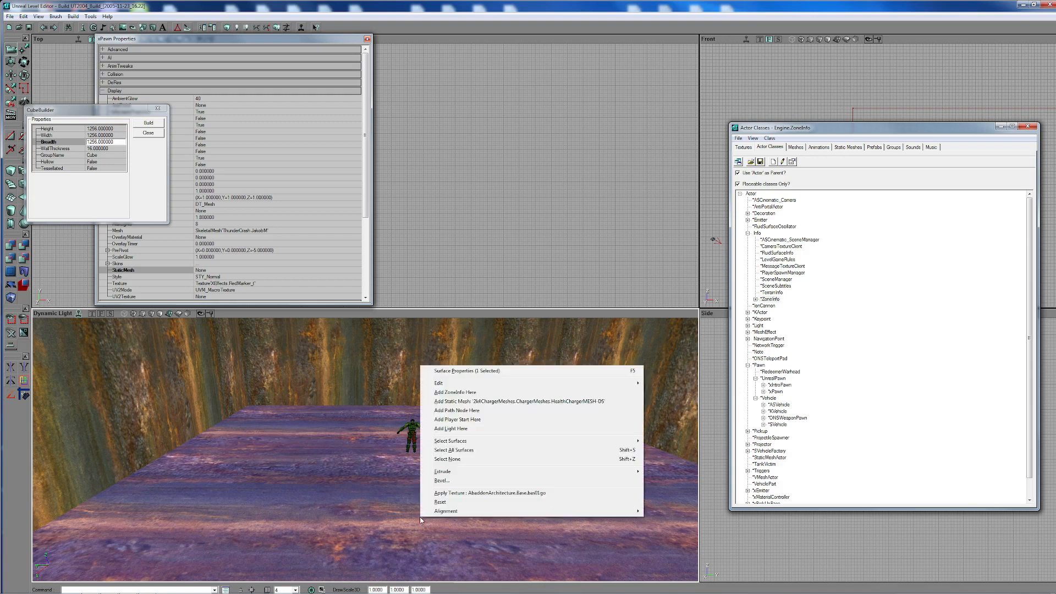
pyautogui.click(455, 392)
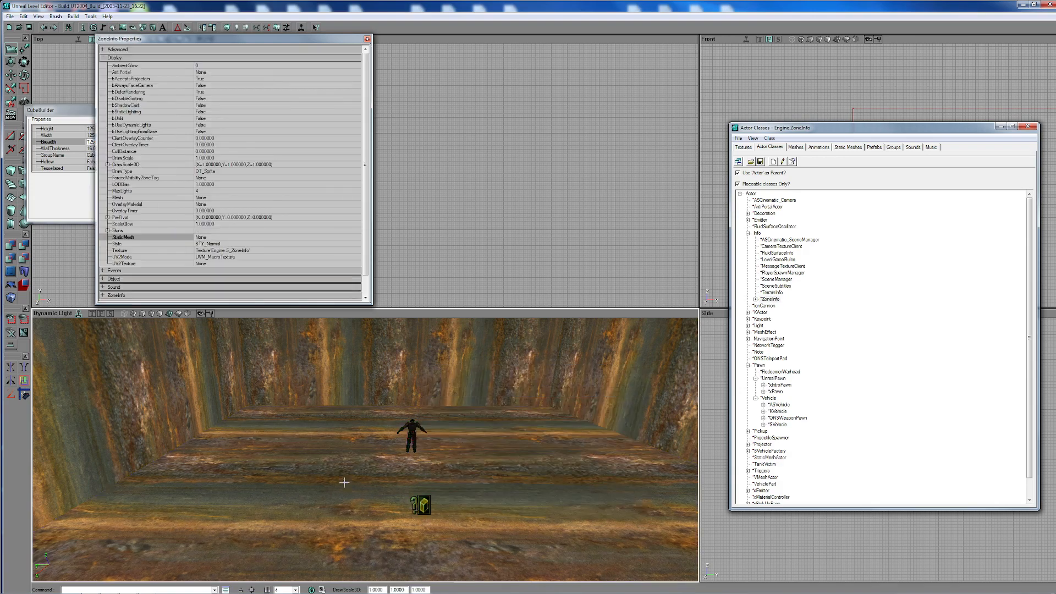
# - Set the ZoneInfo's AmbientBrightness to 50 in its ZoneLight properties
pyautogui.click(103, 57)
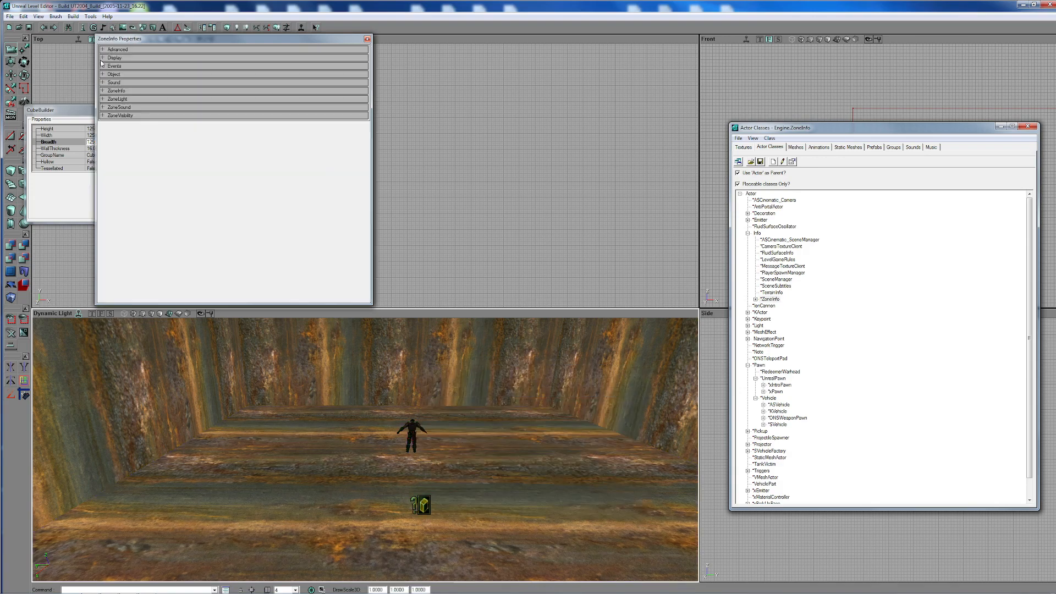
pyautogui.click(103, 99)
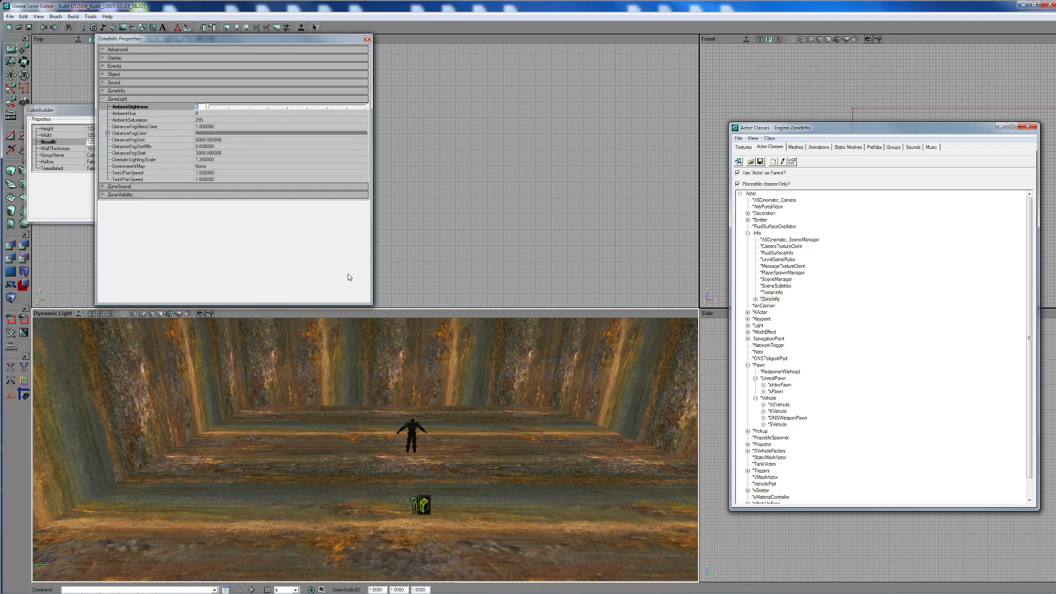
pyautogui.write('50')
pyautogui.moveTo(446, 470)
pyautogui.mouseDown()
pyautogui.moveTo(446, 501)
pyautogui.moveTo(446, 470)
pyautogui.mouseUp()
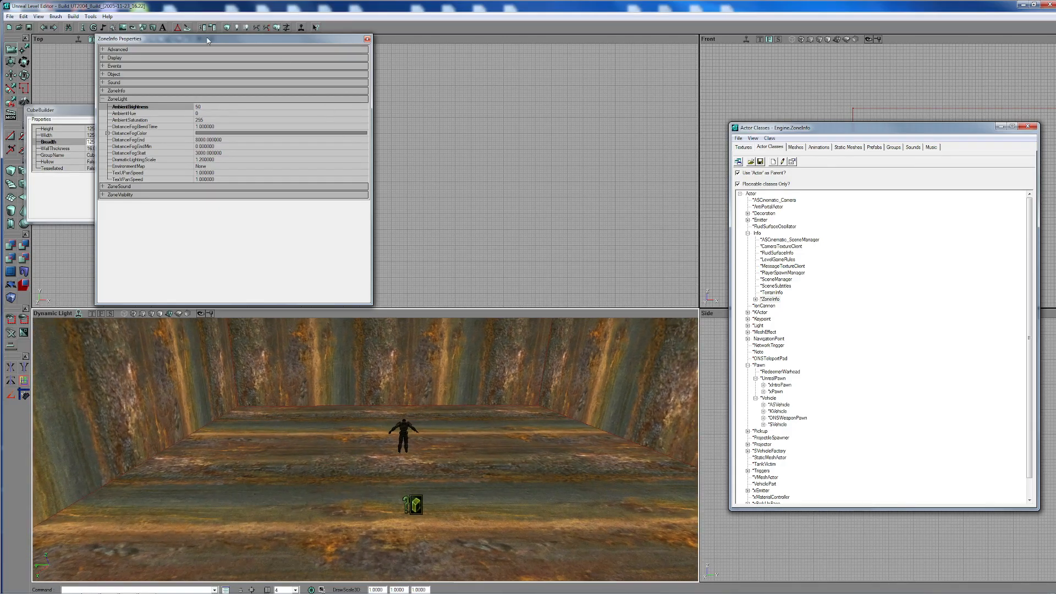
# - Build the level's lighting and check the lit pawn up close in the room
pyautogui.click(73, 16)
pyautogui.click(97, 38)
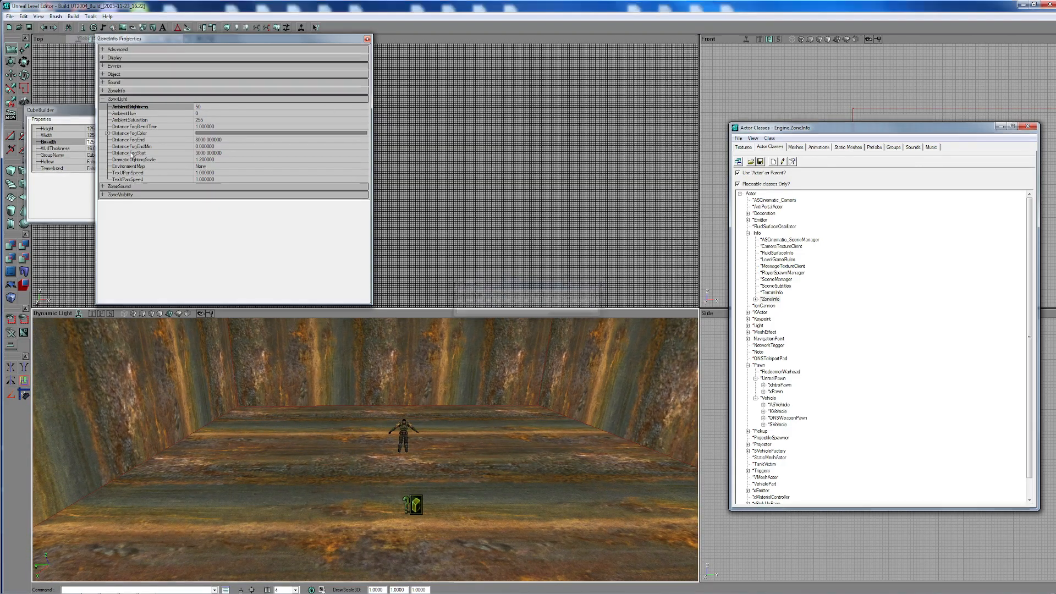
pyautogui.moveTo(396, 510); pyautogui.dragTo(396, 471)
pyautogui.moveTo(396, 470); pyautogui.dragTo(396, 495, button='right')
pyautogui.moveTo(396, 495); pyautogui.dragTo(394, 471)
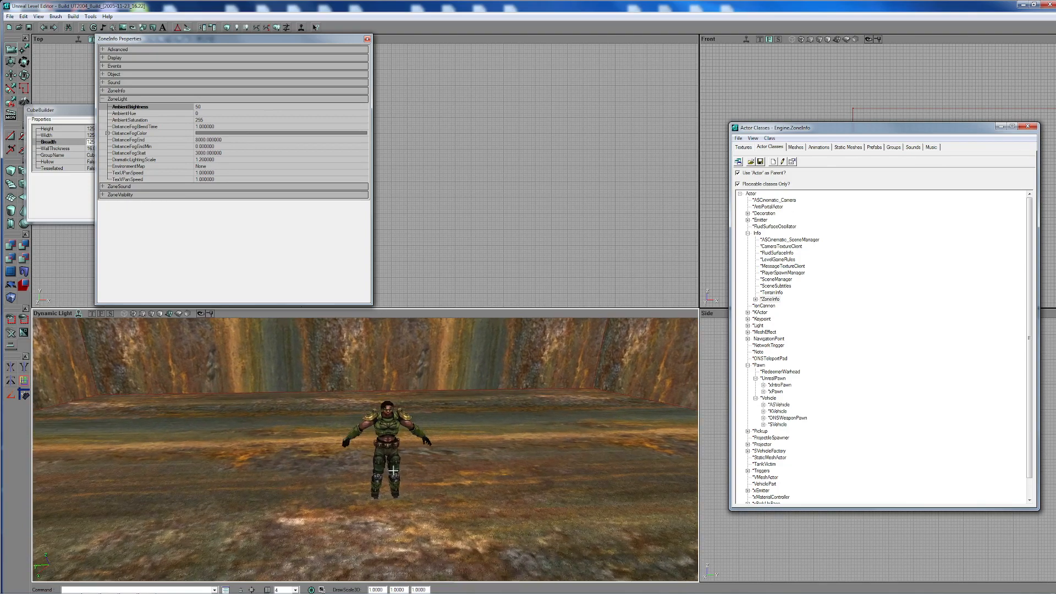
# - Select the xPawn in the room and expand the Display section of its properties
pyautogui.click(384, 456)
pyautogui.moveTo(402, 430)
pyautogui.mouseDown()
pyautogui.moveTo(402, 460)
pyautogui.moveTo(399, 425)
pyautogui.mouseUp()
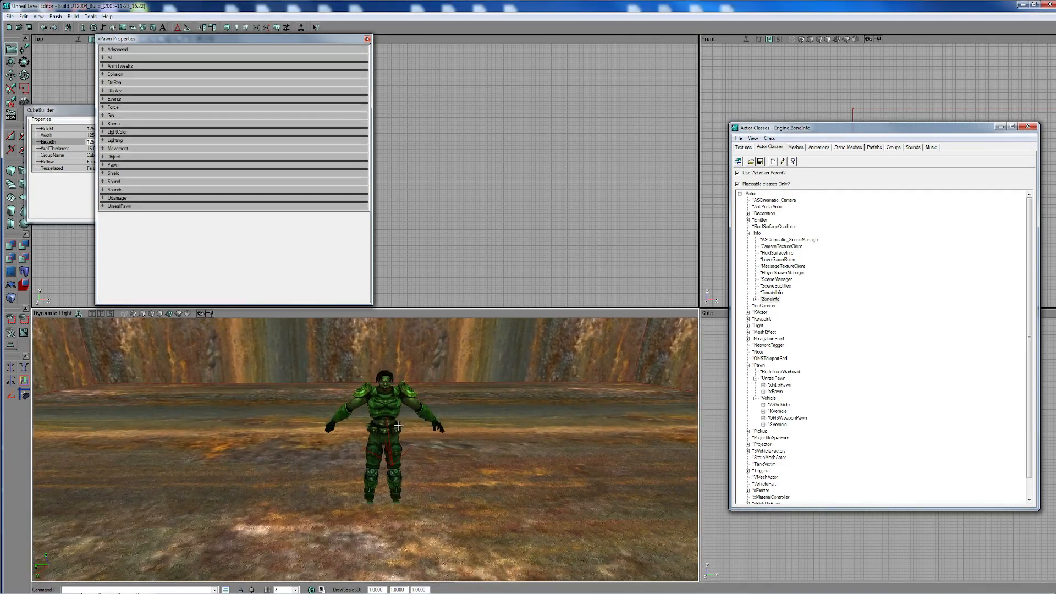
pyautogui.moveTo(413, 510)
pyautogui.mouseDown()
pyautogui.moveTo(412, 553)
pyautogui.moveTo(413, 508)
pyautogui.mouseUp()
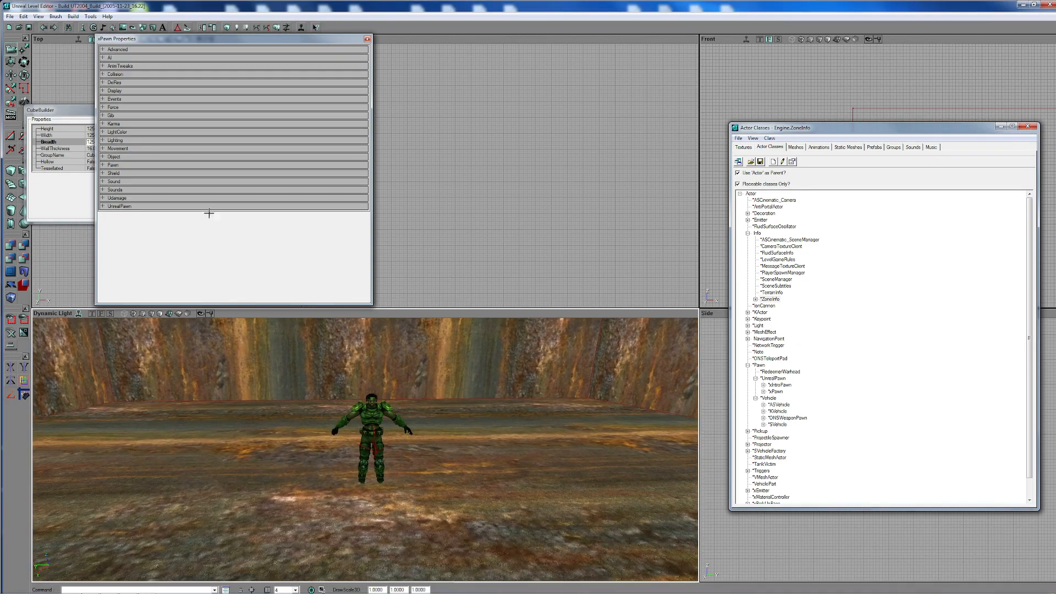
pyautogui.click(110, 90)
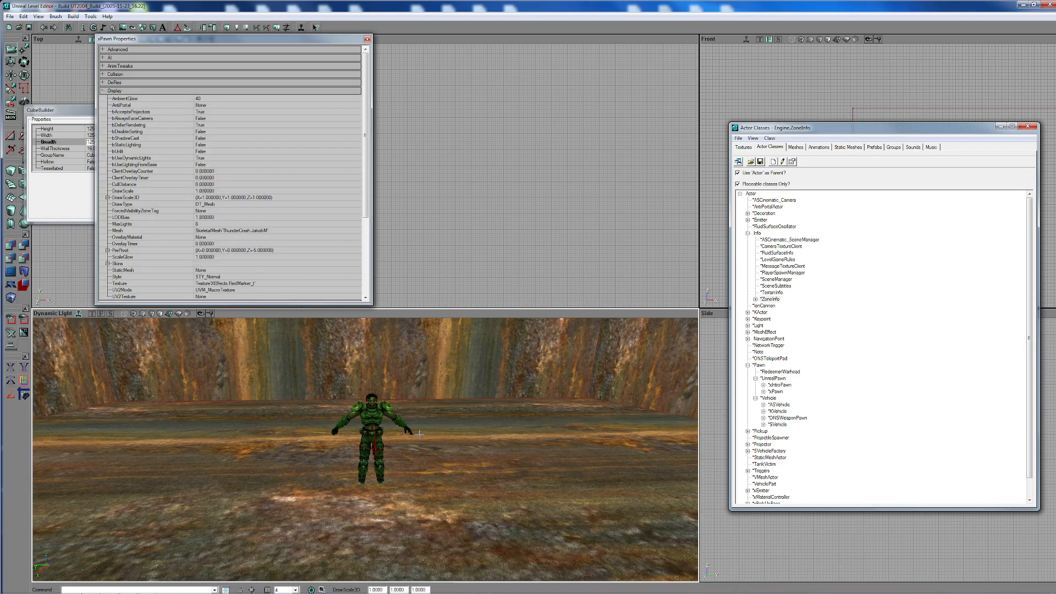
pyautogui.moveTo(420, 434); pyautogui.dragTo(420, 418)
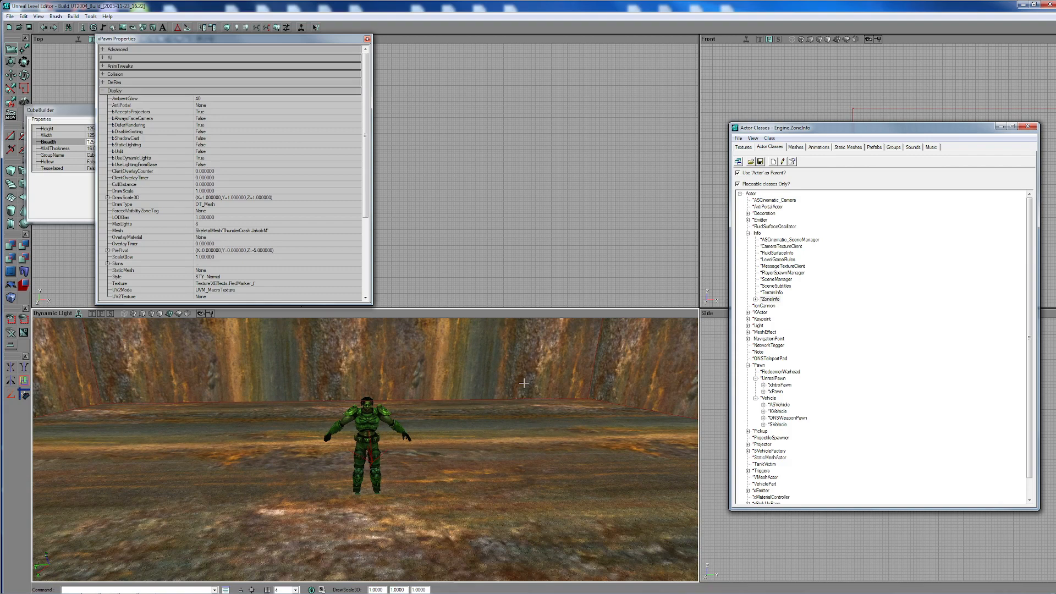
# - Set the pawn's Mesh to MercFemaleC from the HumanFemaleA animation package and check the new figure up close
pyautogui.click(747, 233)
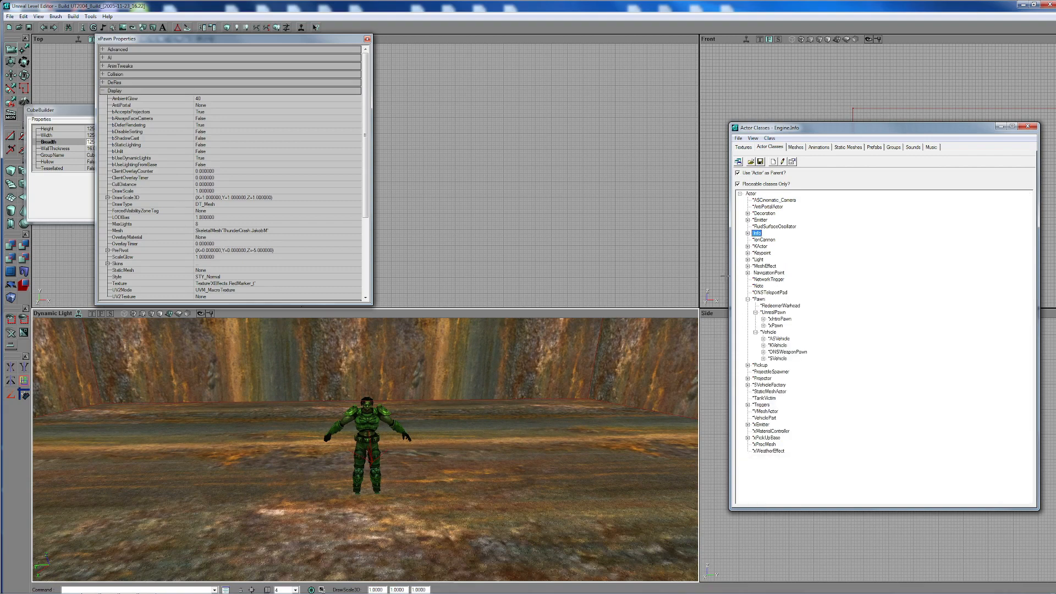
pyautogui.click(819, 148)
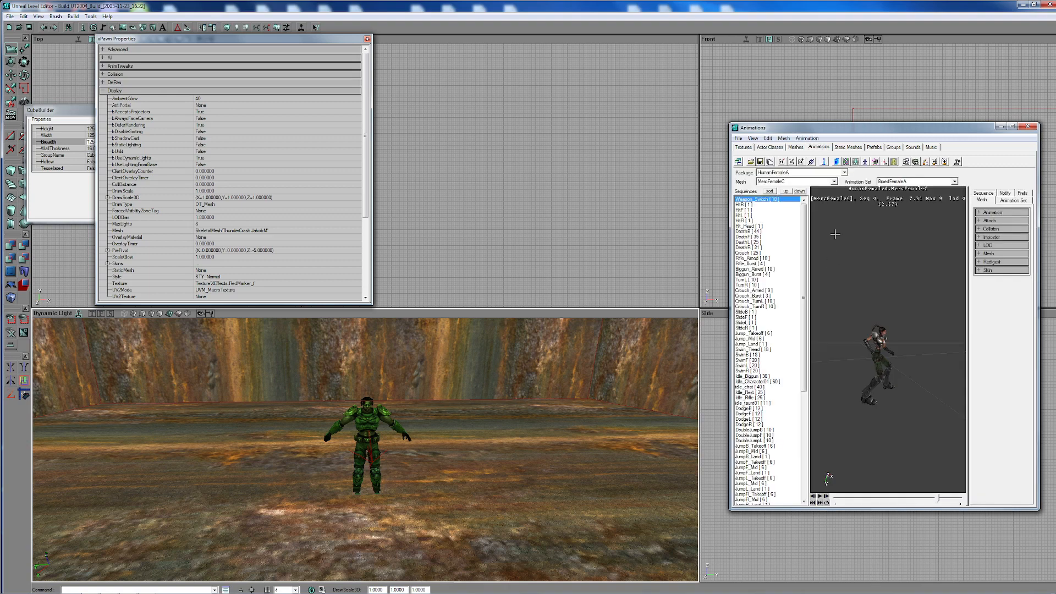
pyautogui.click(834, 181)
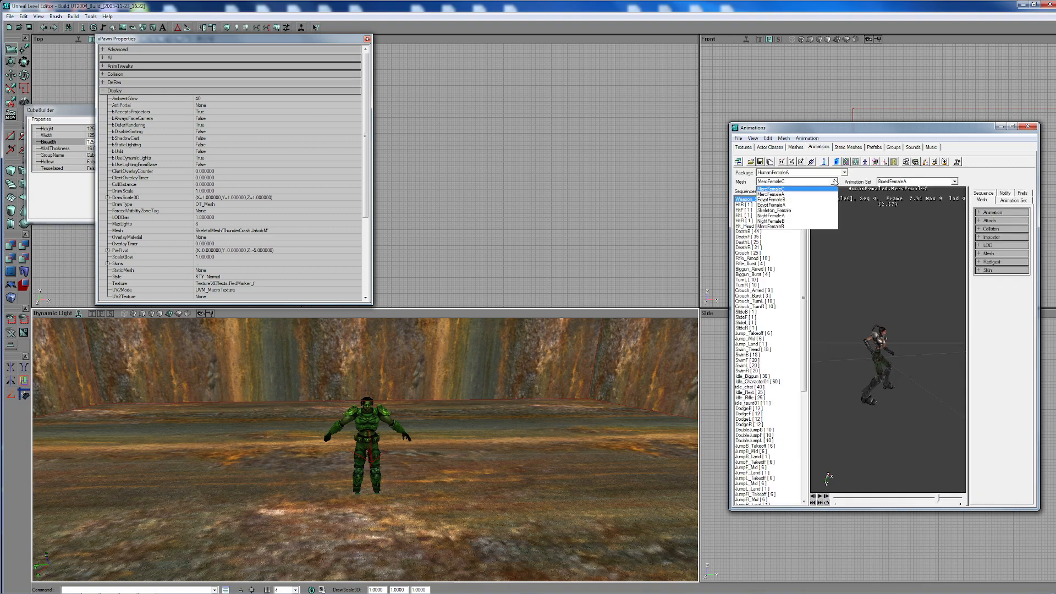
pyautogui.click(834, 182)
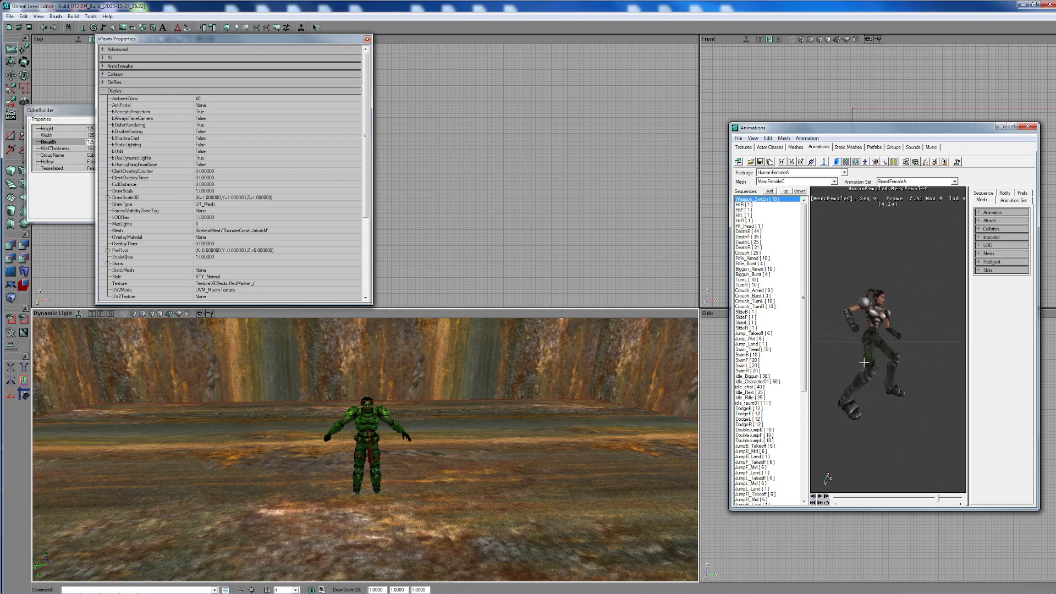
pyautogui.click(272, 230)
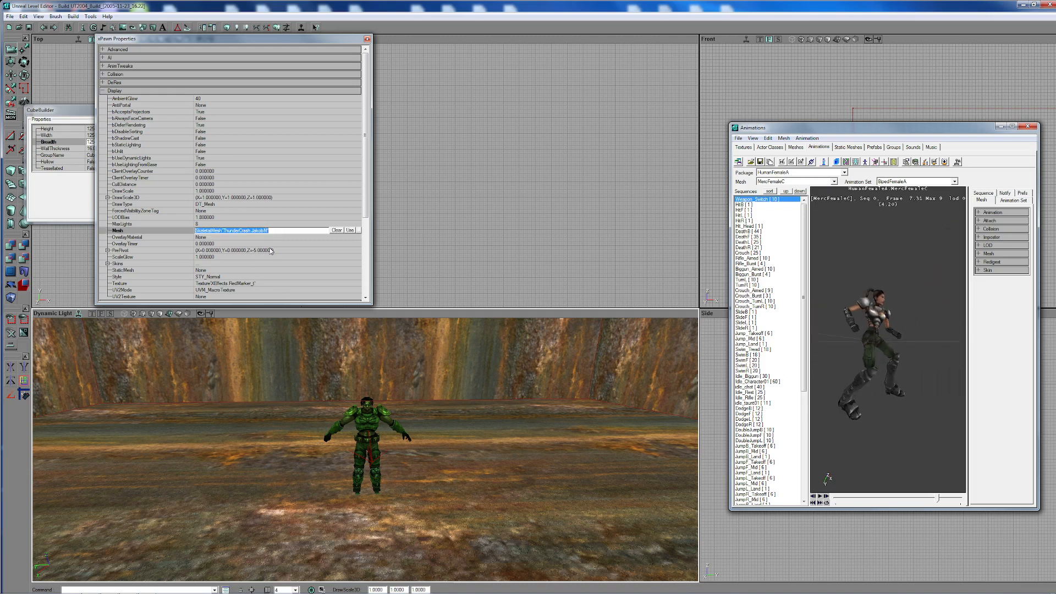
pyautogui.click(350, 230)
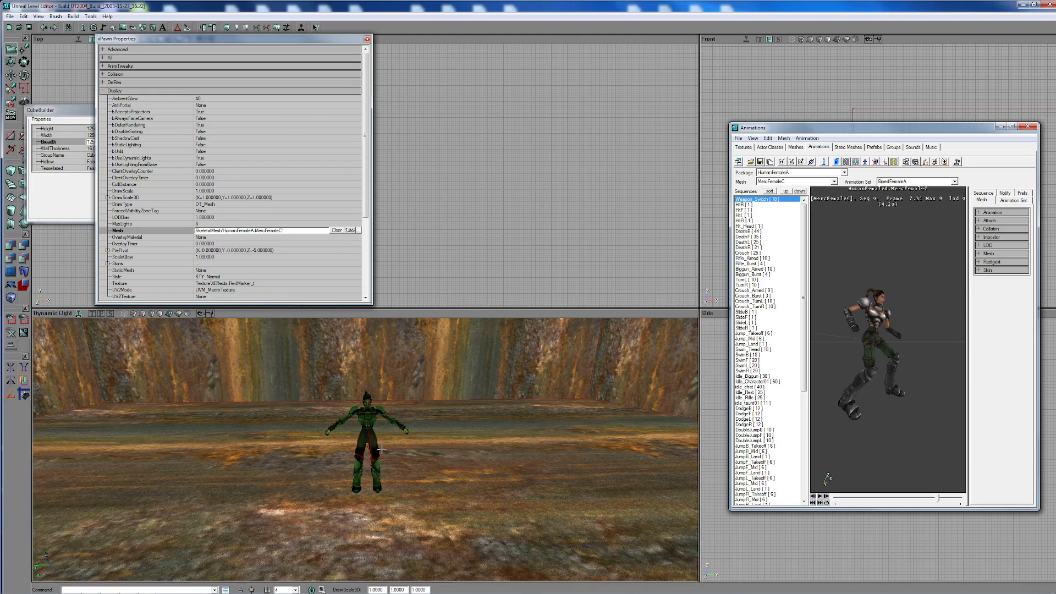
pyautogui.moveTo(381, 449); pyautogui.dragTo(379, 449, button='right')
pyautogui.moveTo(379, 449); pyautogui.dragTo(377, 449)
pyautogui.moveTo(377, 449); pyautogui.dragTo(375, 449, button='right')
pyautogui.moveTo(375, 449); pyautogui.dragTo(373, 448)
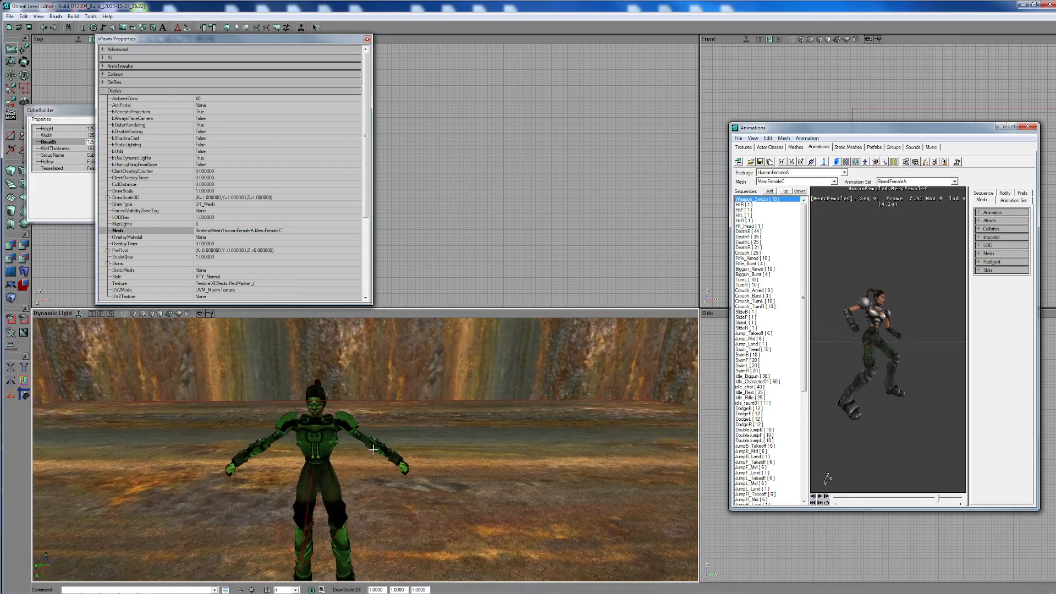
pyautogui.moveTo(312, 435)
pyautogui.mouseDown()
pyautogui.moveTo(312, 456)
pyautogui.moveTo(307, 424)
pyautogui.mouseUp()
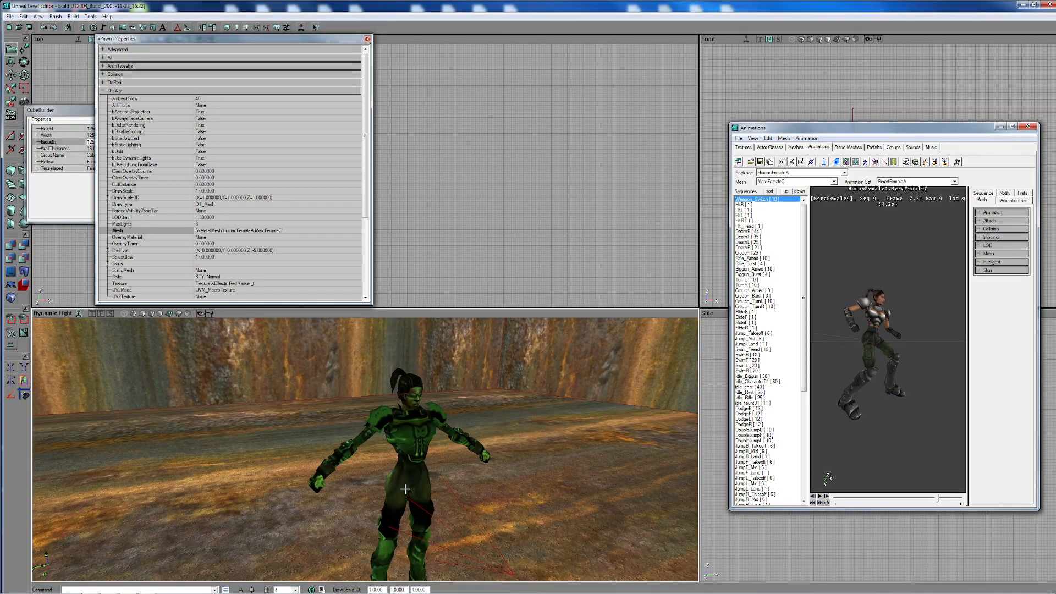
pyautogui.moveTo(405, 489); pyautogui.dragTo(434, 492)
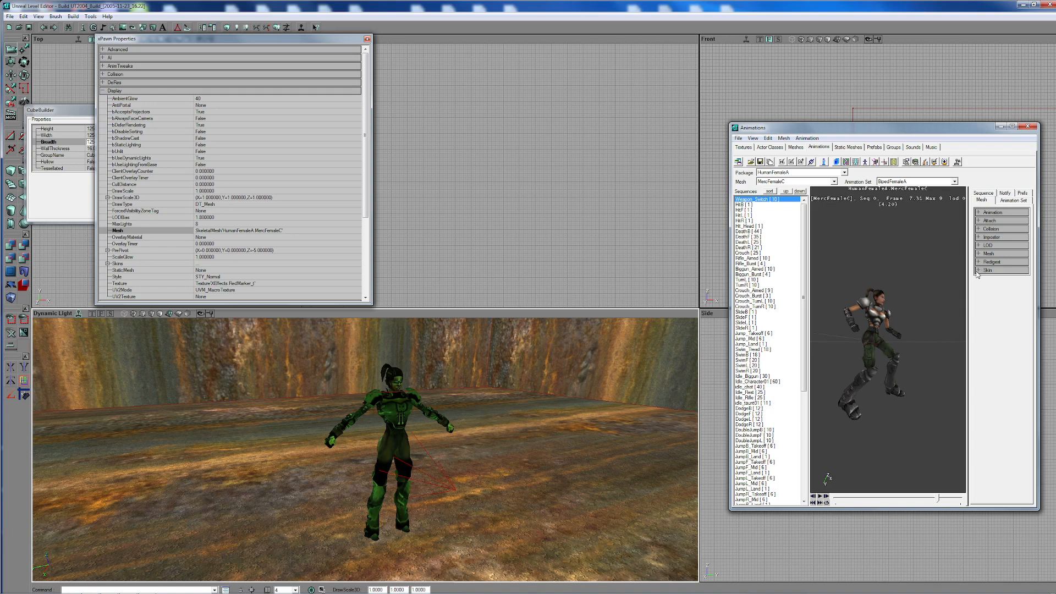
# - Inspect the skin materials assigned to the MercFemaleC mesh in the enlarged animation browser
pyautogui.click(1013, 127)
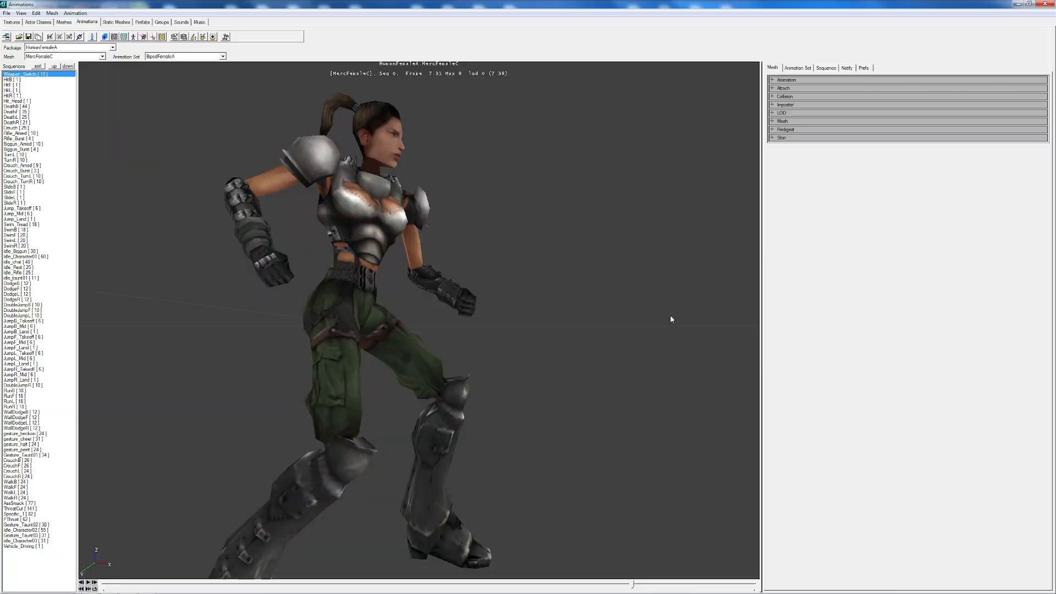
pyautogui.click(772, 138)
pyautogui.click(775, 147)
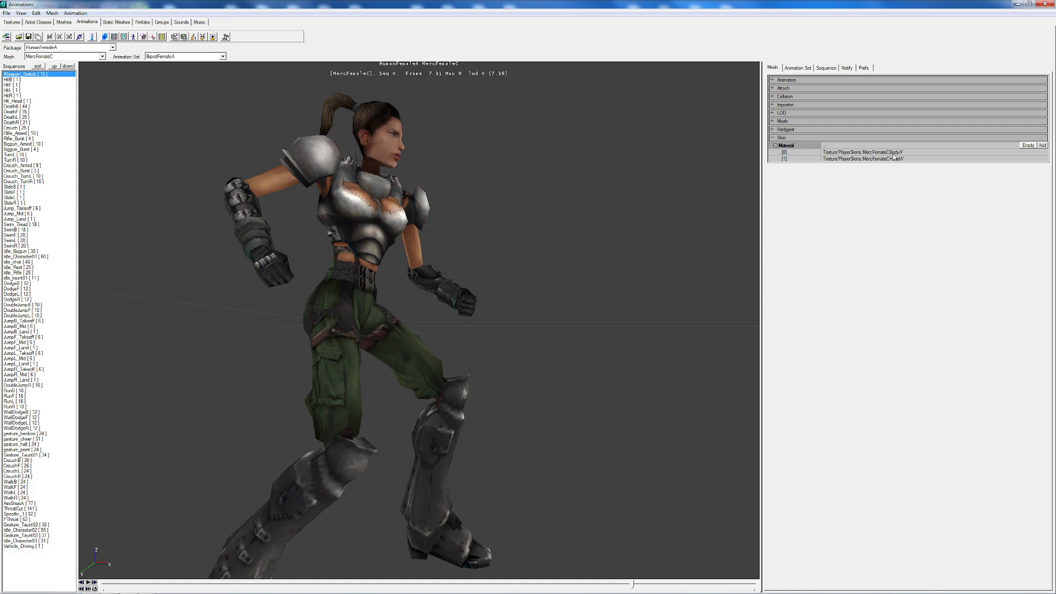
pyautogui.click(1028, 4)
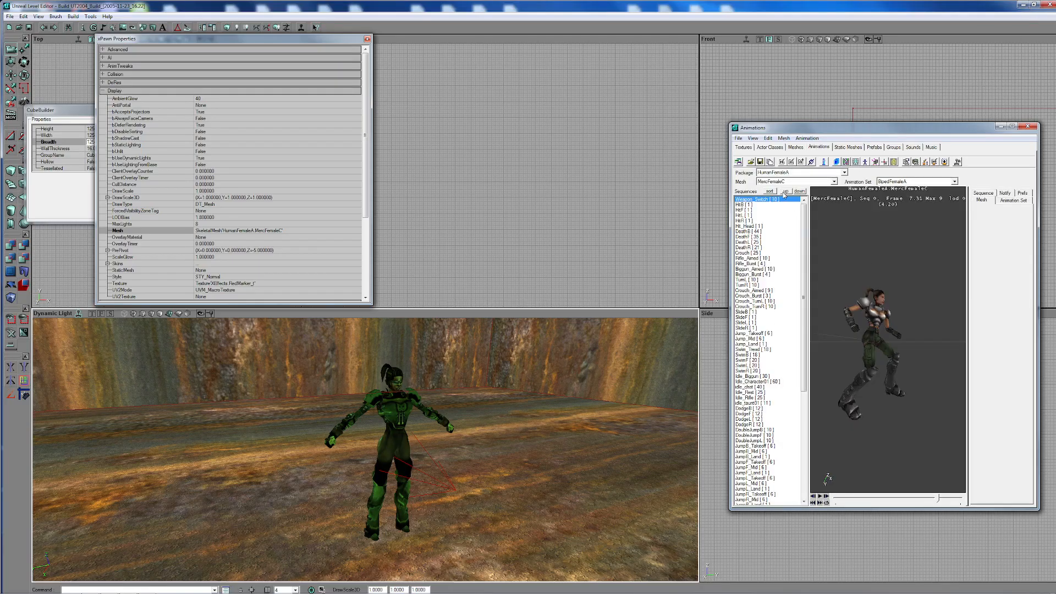
pyautogui.click(744, 147)
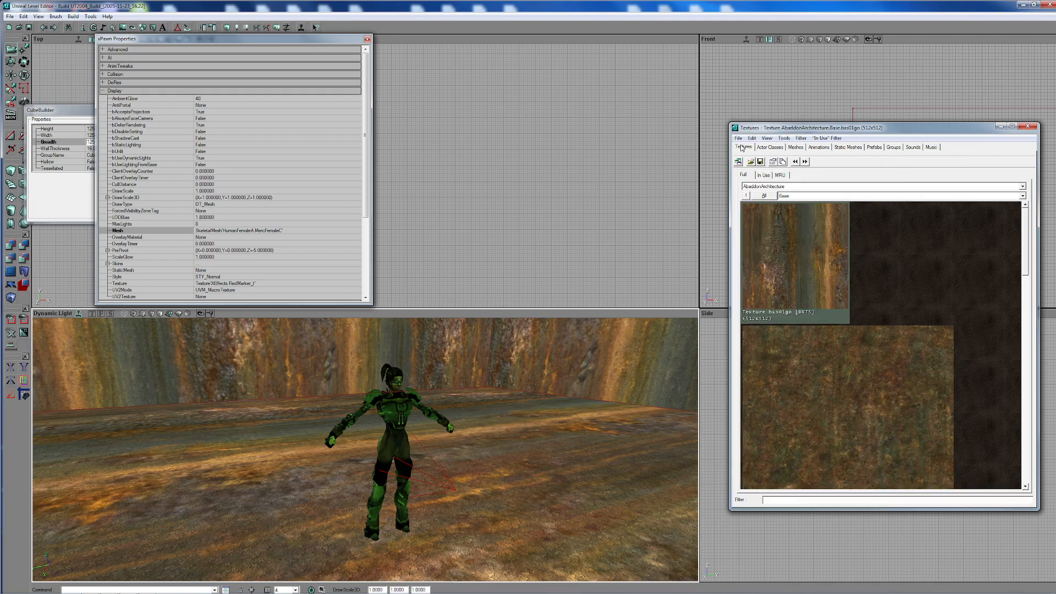
pyautogui.click(1022, 186)
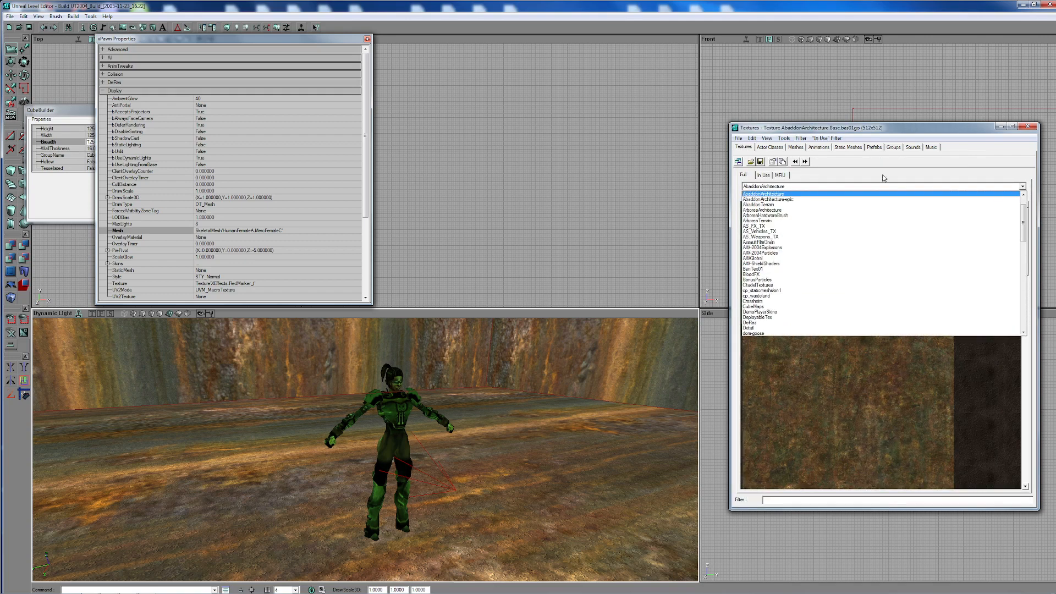
pyautogui.click(738, 140)
pyautogui.click(738, 138)
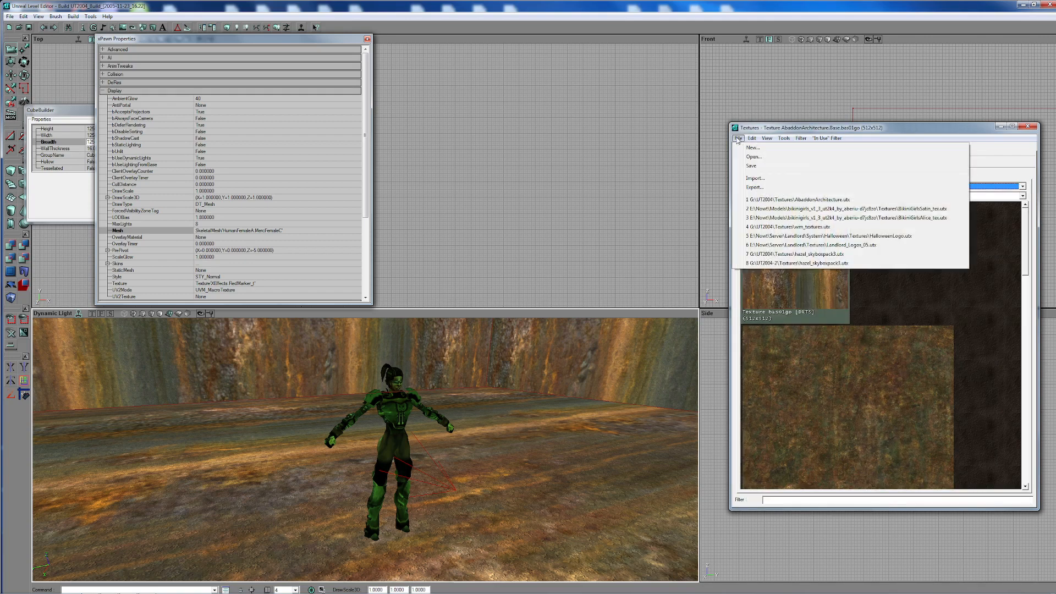
pyautogui.click(739, 158)
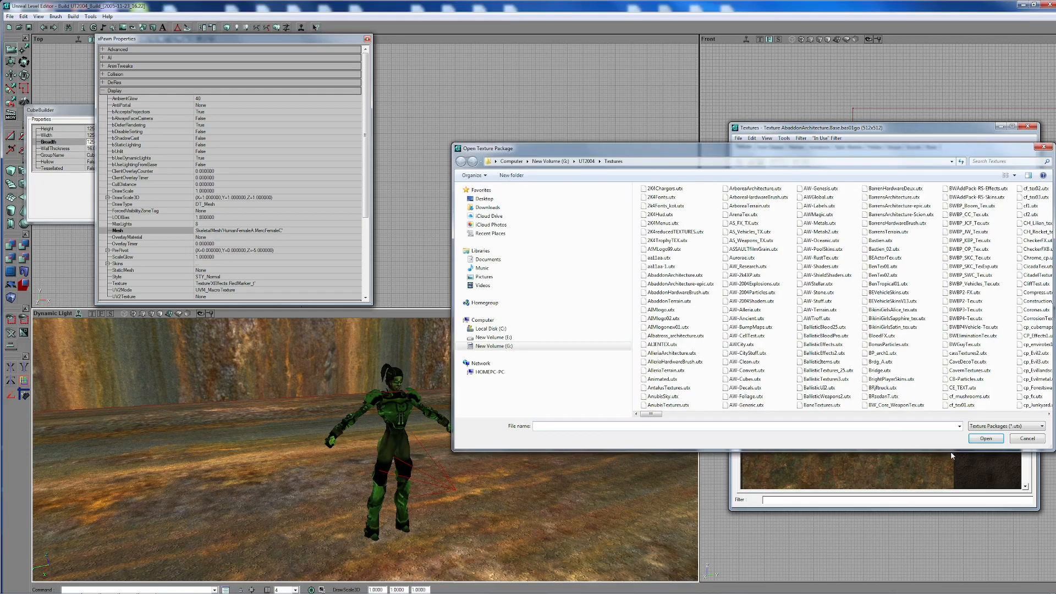
pyautogui.scroll(-5, 843, 413)
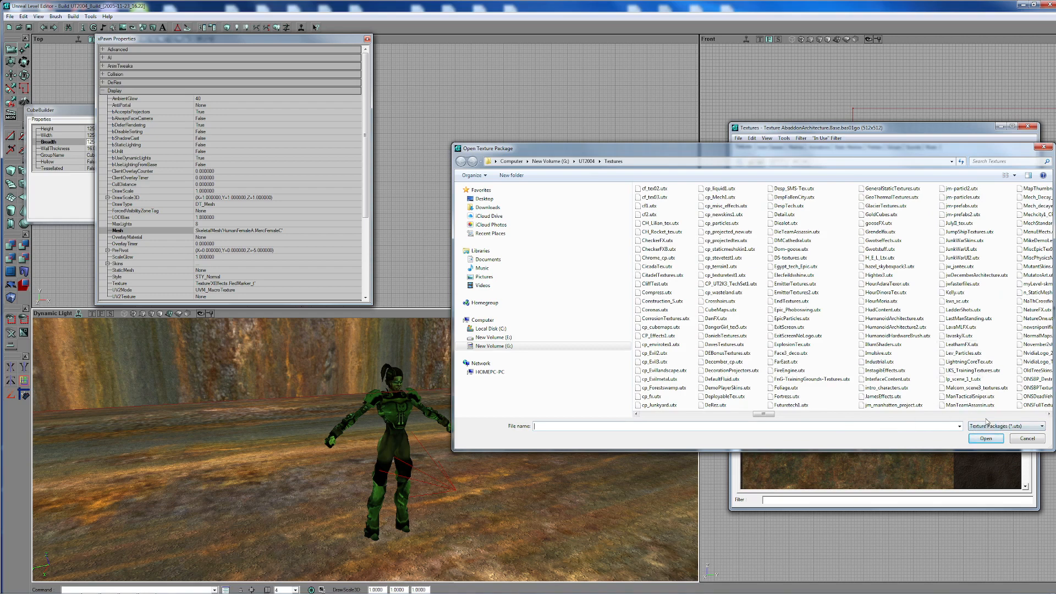
pyautogui.scroll(-5, 808, 417)
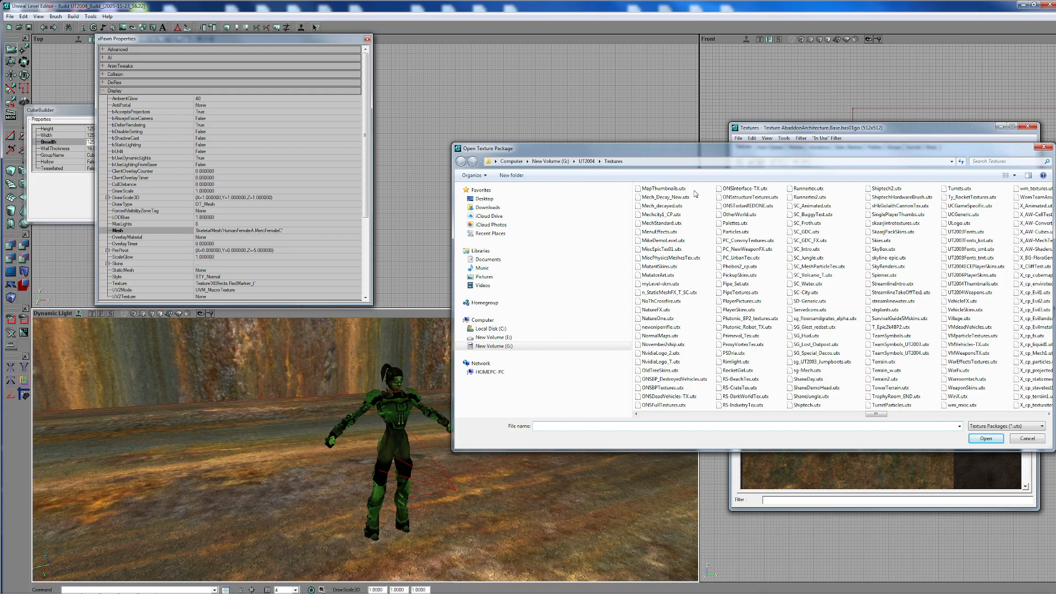
pyautogui.moveTo(777, 157); pyautogui.dragTo(694, 322)
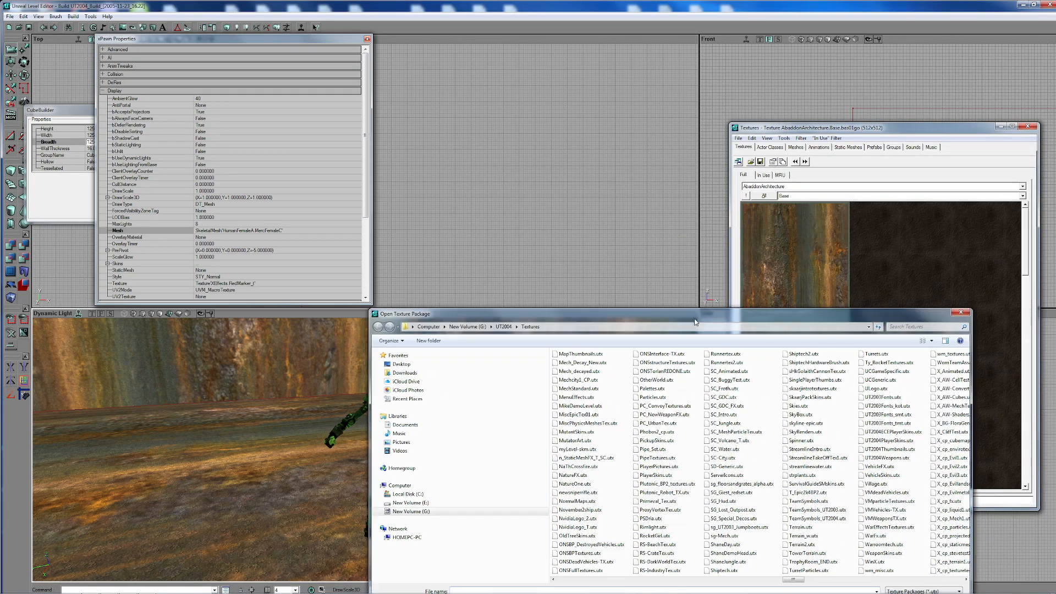
pyautogui.click(825, 149)
pyautogui.moveTo(825, 314); pyautogui.dragTo(825, 289)
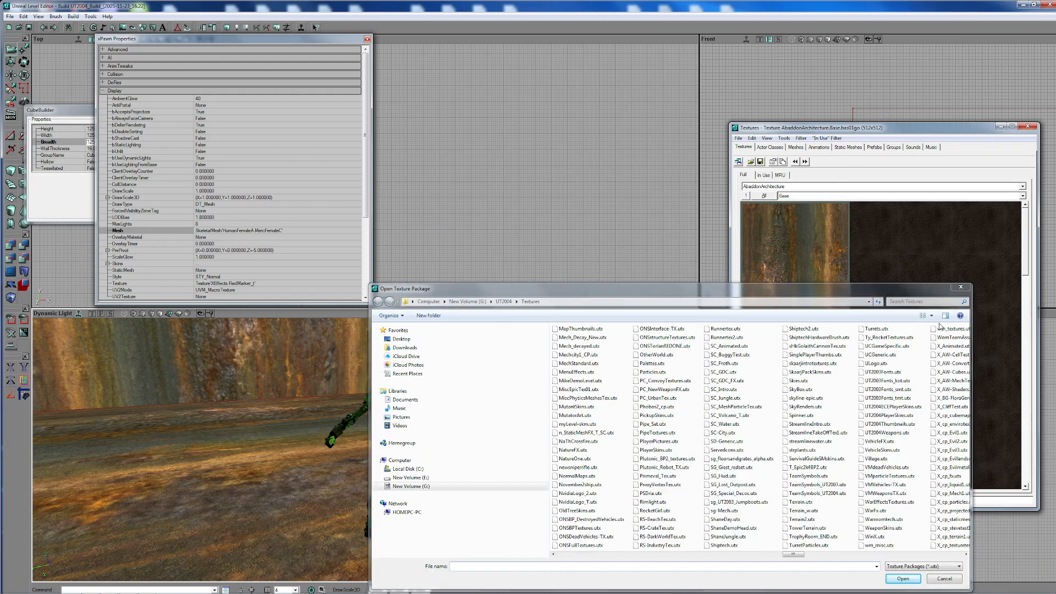
pyautogui.click(961, 286)
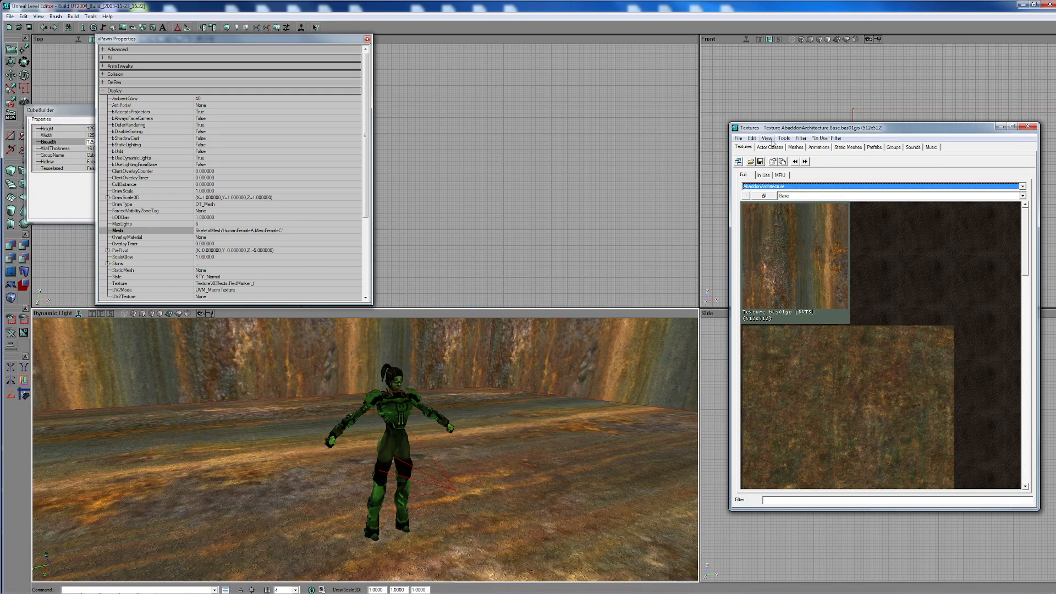
# - Check the package and texture name of the mesh's first skin material, entry [0]
pyautogui.click(818, 148)
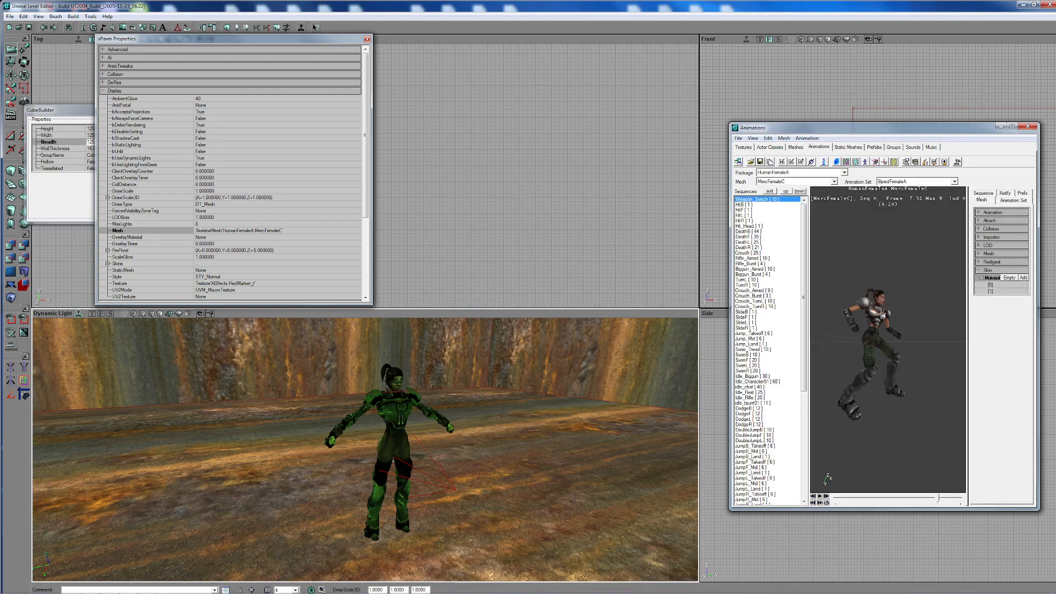
pyautogui.click(991, 287)
pyautogui.click(1012, 126)
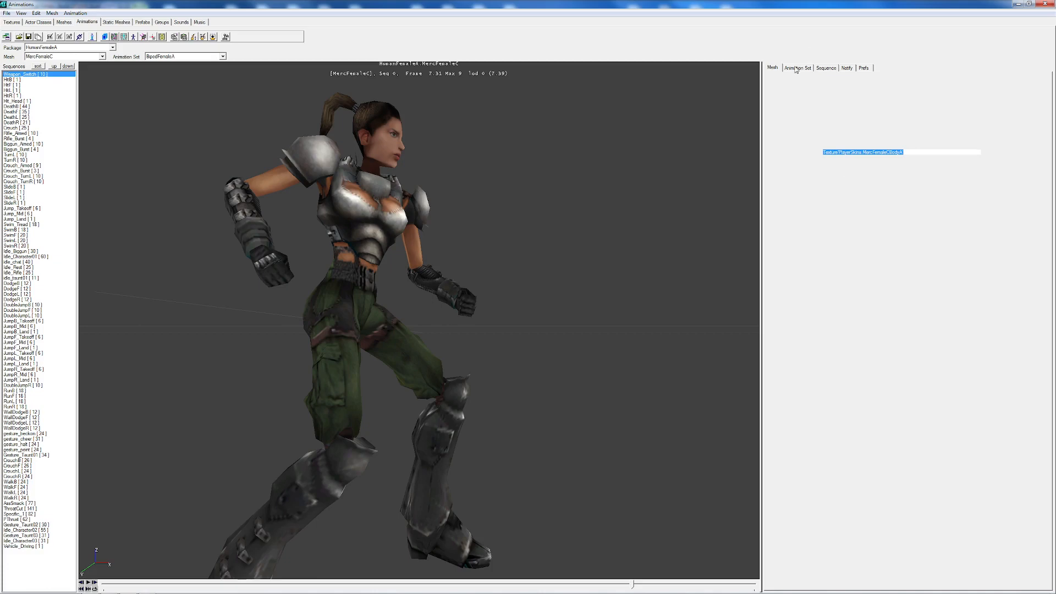
pyautogui.click(773, 68)
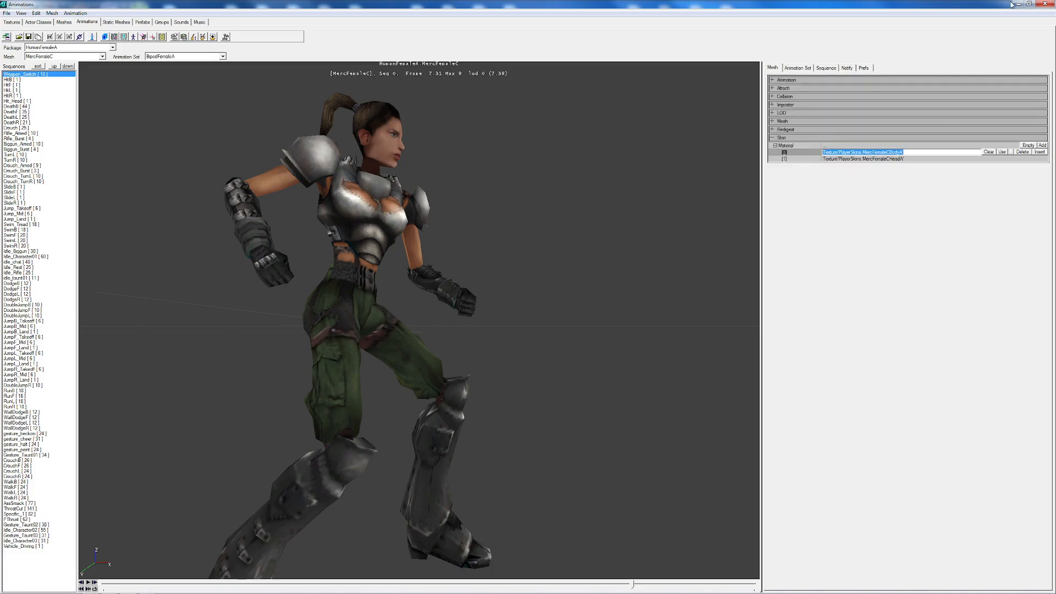
pyautogui.click(1028, 4)
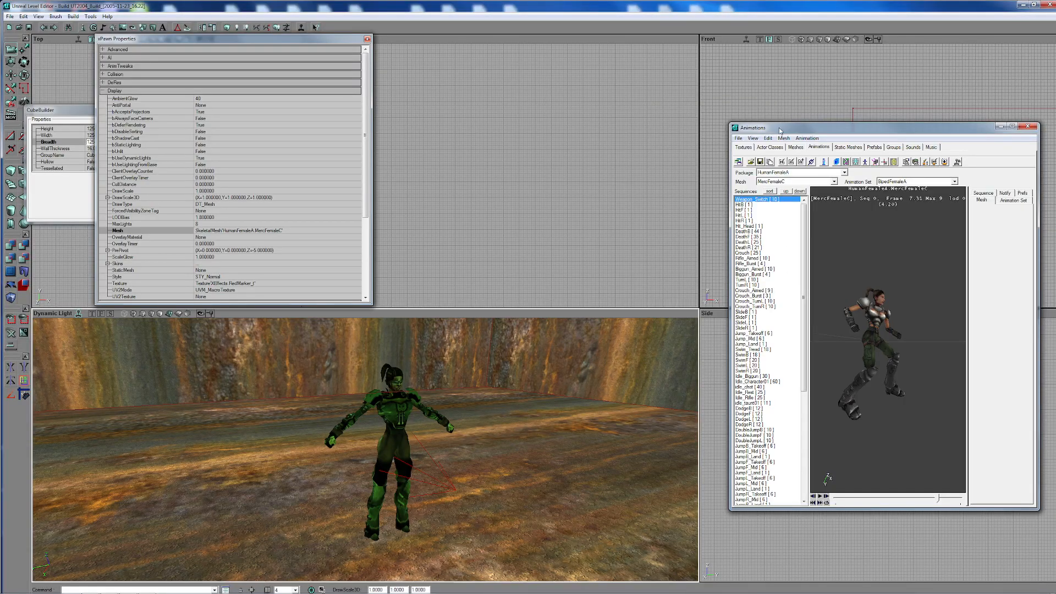
# - Open the PlayerSkins package in the texture browser
pyautogui.click(744, 147)
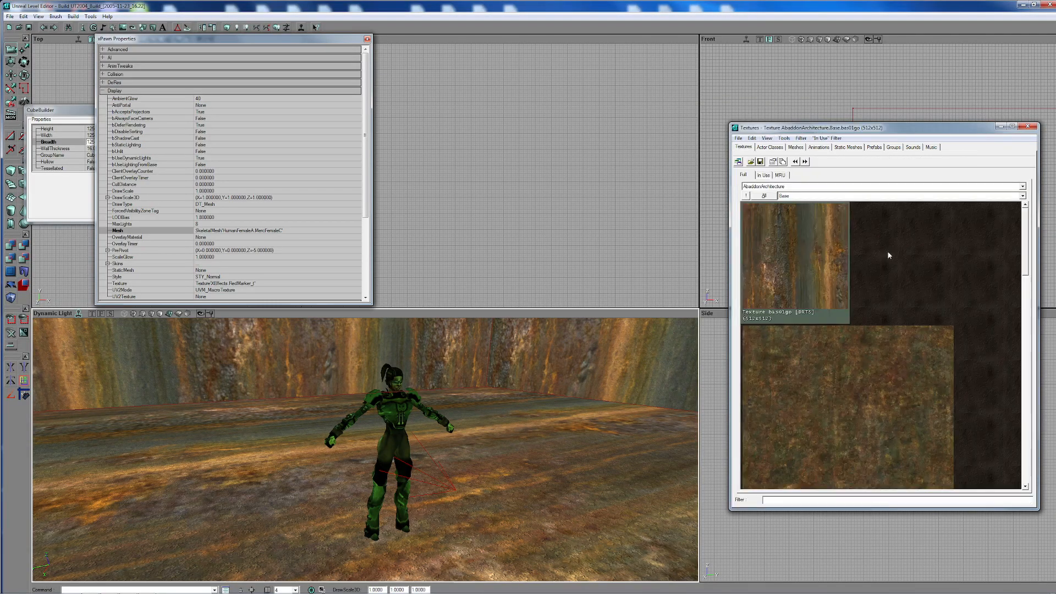
pyautogui.click(1023, 186)
pyautogui.scroll(-5, 926, 274)
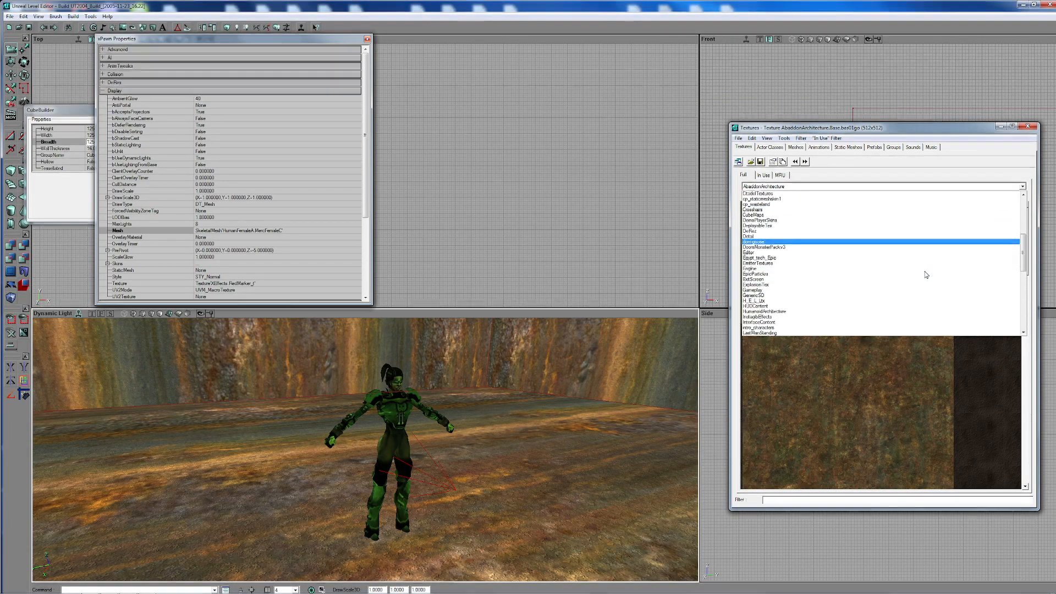
pyautogui.scroll(-7, 927, 275)
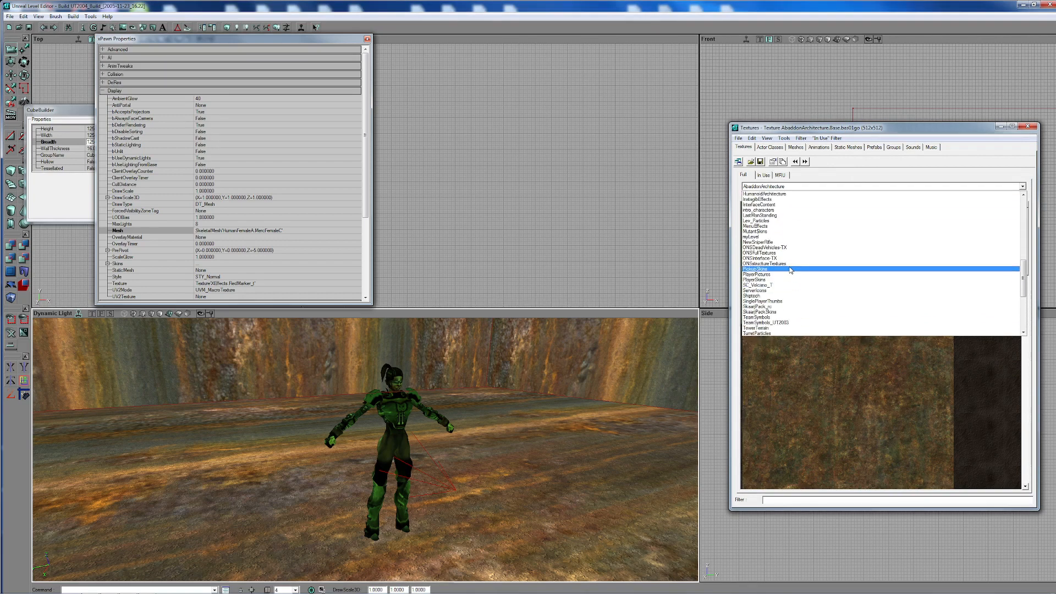
pyautogui.click(779, 281)
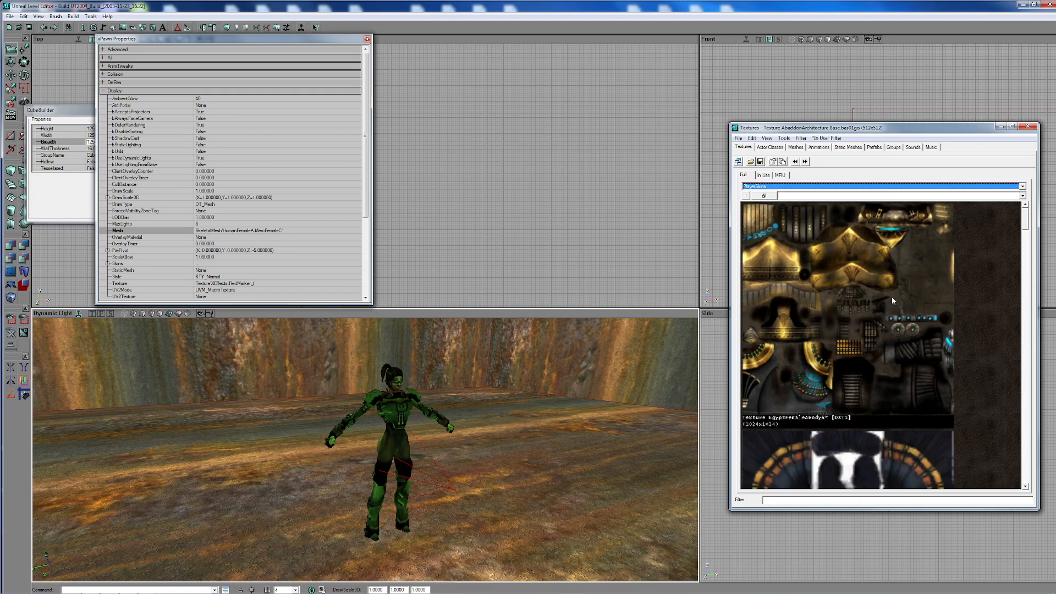
# - Find and select the MercFemaleBBodyA texture in the PlayerSkins package
pyautogui.click(1022, 196)
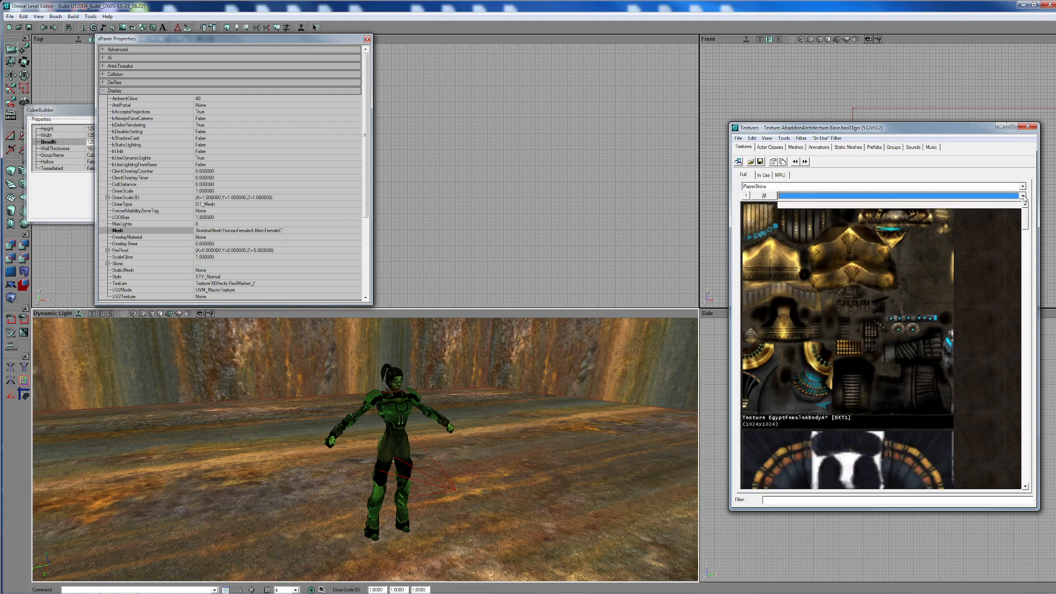
pyautogui.click(889, 311)
pyautogui.scroll(-10, 922, 345)
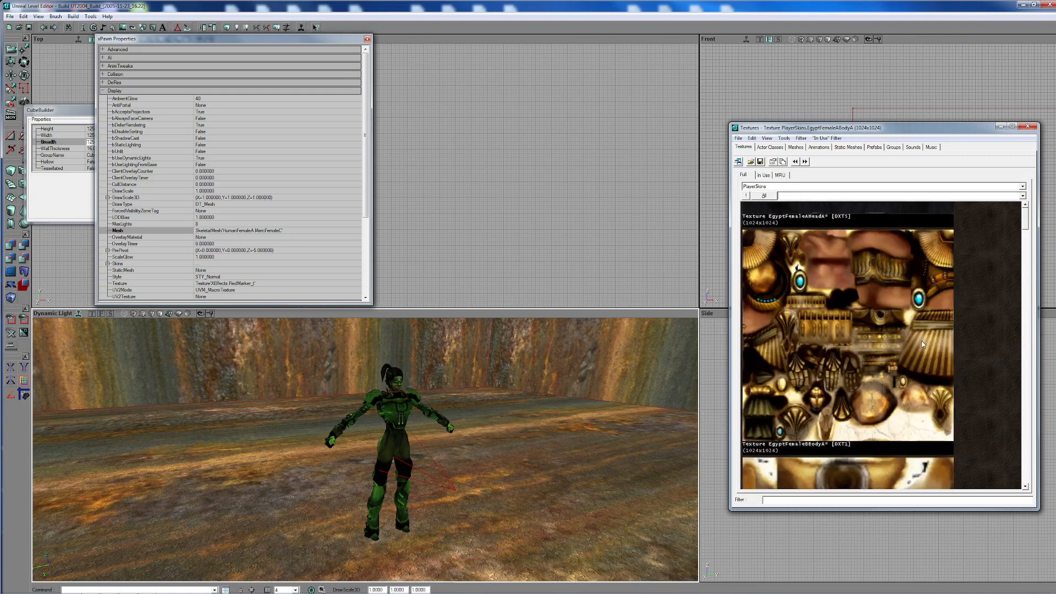
pyautogui.scroll(-10, 923, 349)
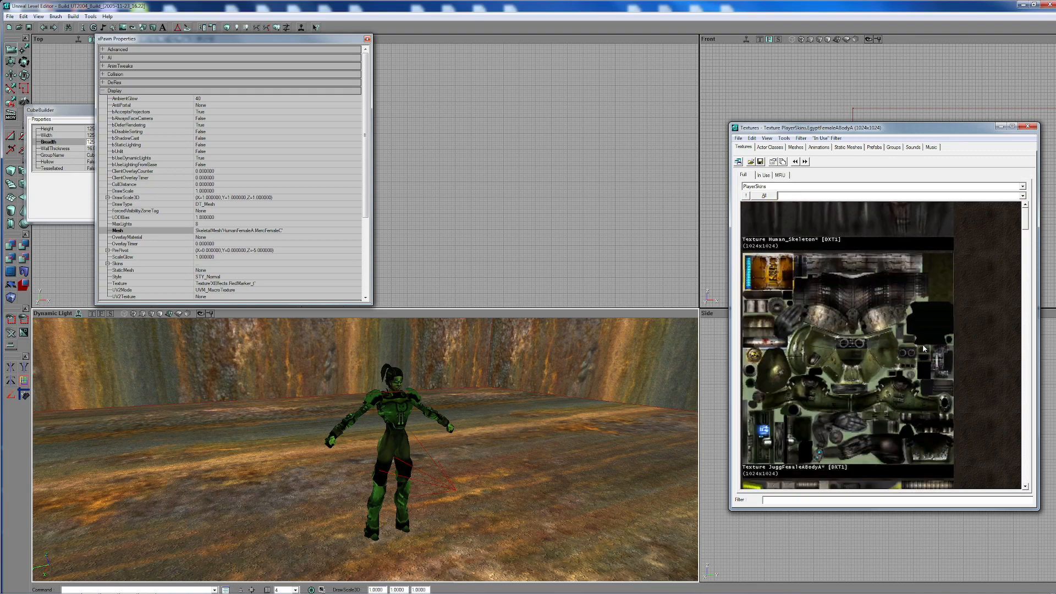
pyautogui.scroll(-10, 923, 349)
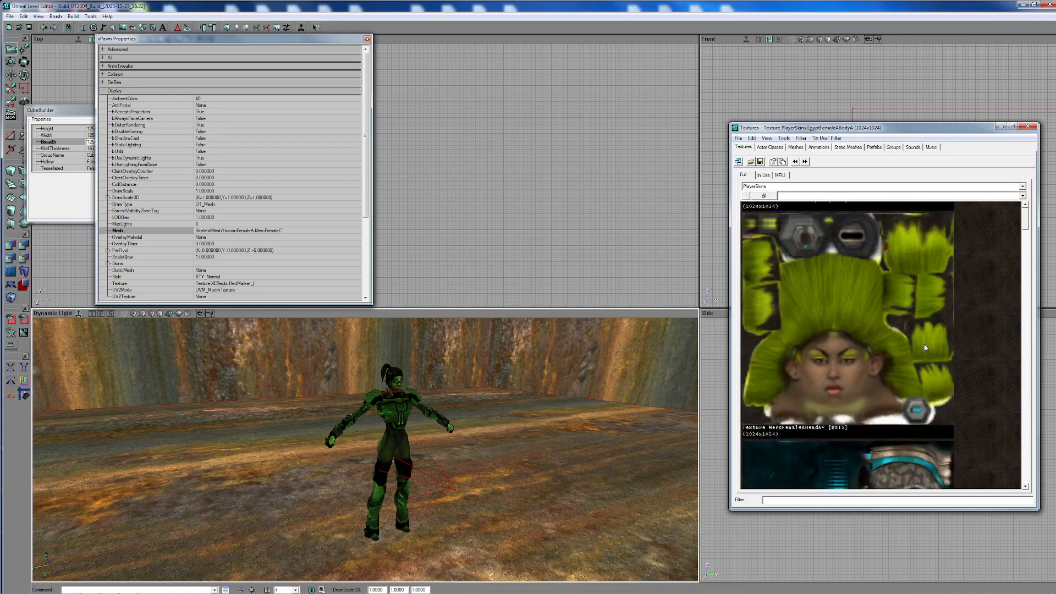
pyautogui.scroll(-3, 925, 347)
pyautogui.scroll(-3, 925, 348)
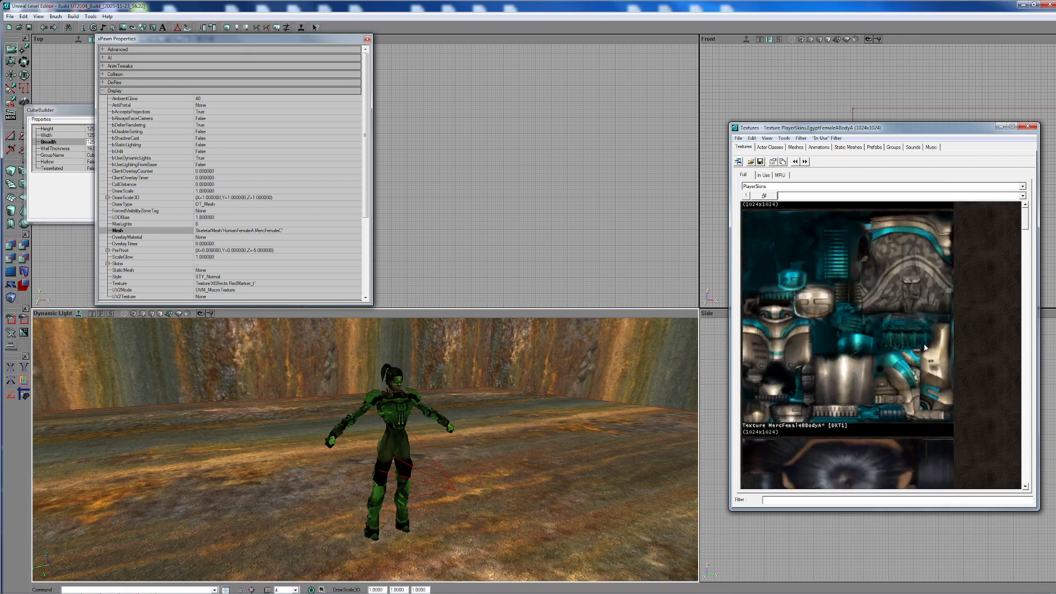
pyautogui.click(838, 312)
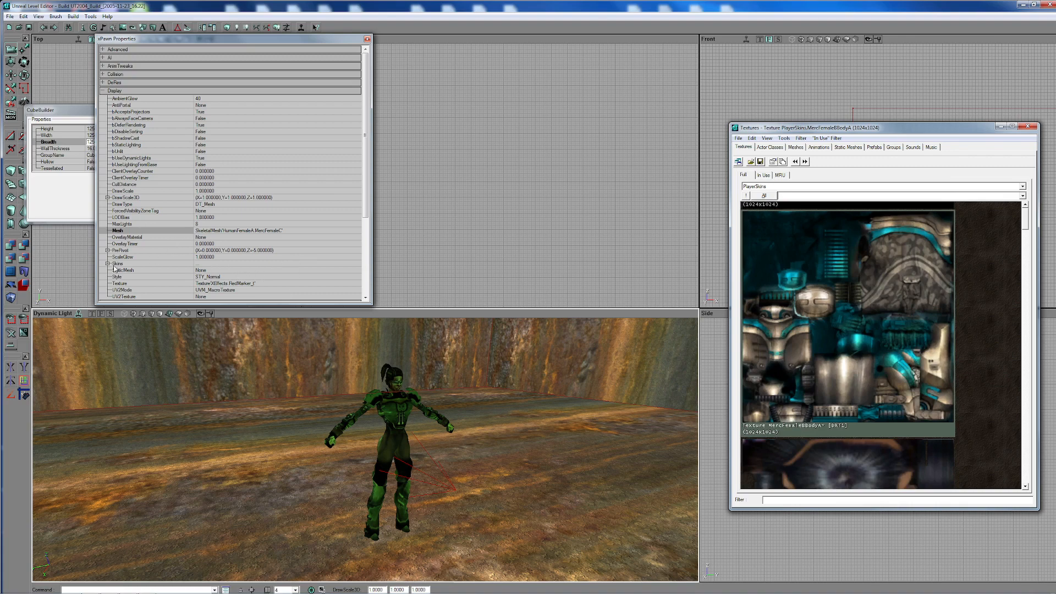
# - Expand the pawn's Skins property and assign the selected MercFemaleBBodyA texture to entry [0]
pyautogui.click(224, 264)
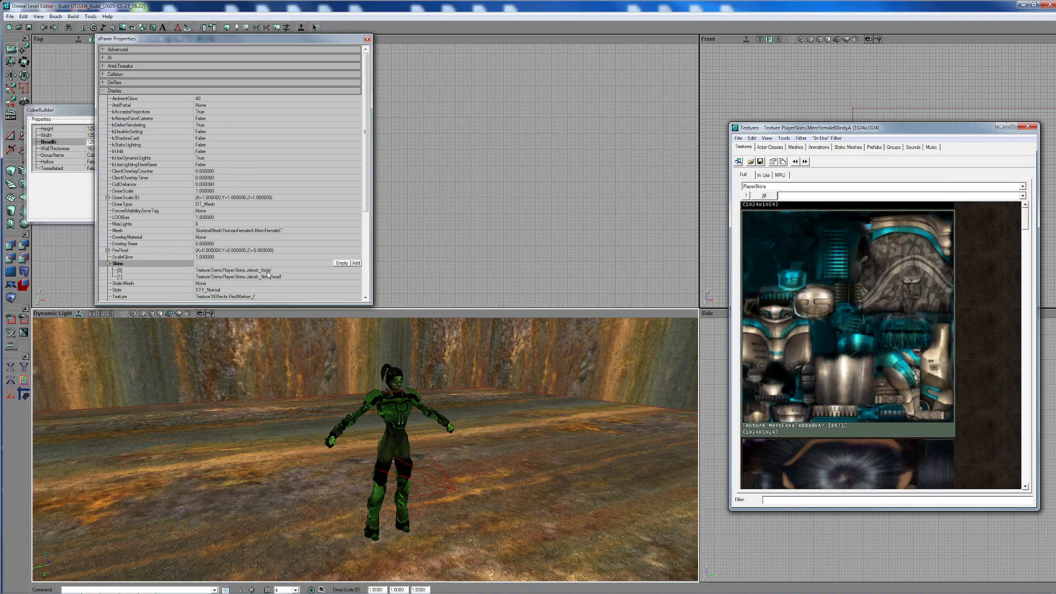
pyautogui.click(258, 270)
pyautogui.click(316, 269)
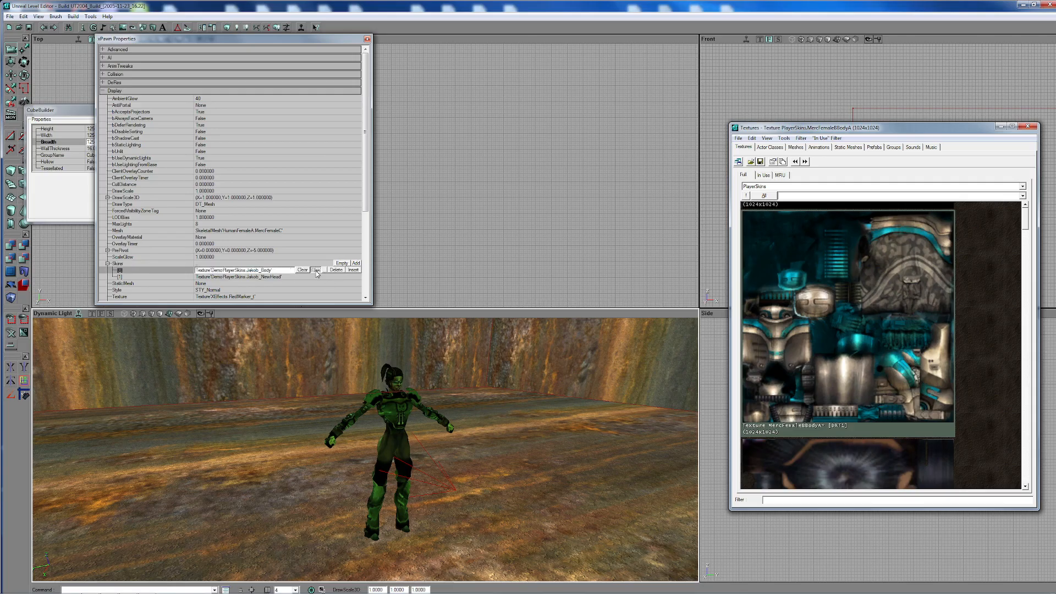
pyautogui.moveTo(412, 411); pyautogui.dragTo(467, 435, button='right')
pyautogui.moveTo(467, 435); pyautogui.dragTo(468, 330)
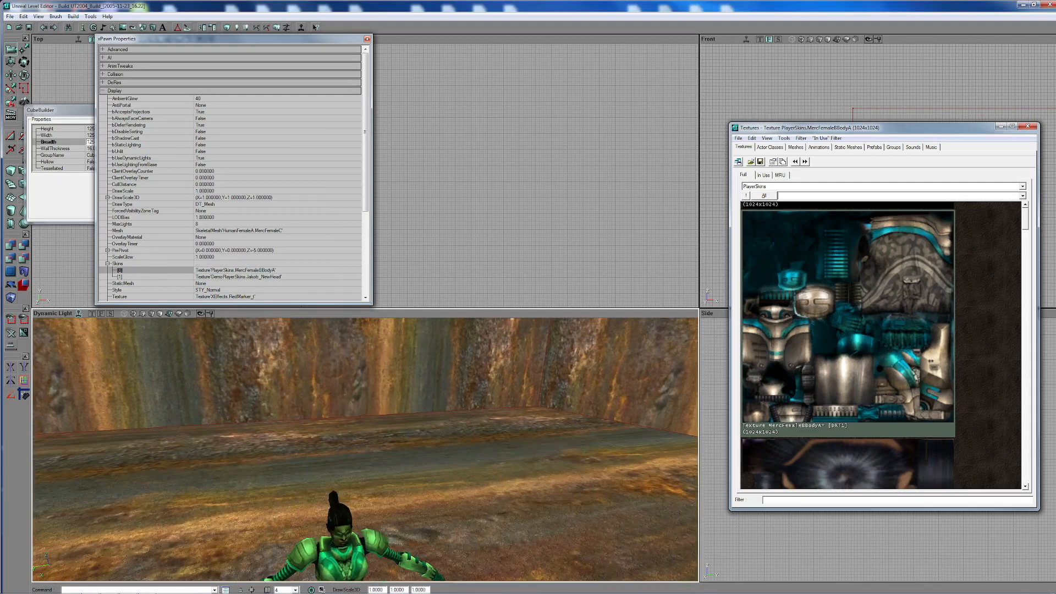
# - Assign the MercFemaleBHeadA texture to the pawn's Skins entry [1], and deselect the pawn to check its new skins
pyautogui.scroll(-3, 809, 374)
pyautogui.click(862, 390)
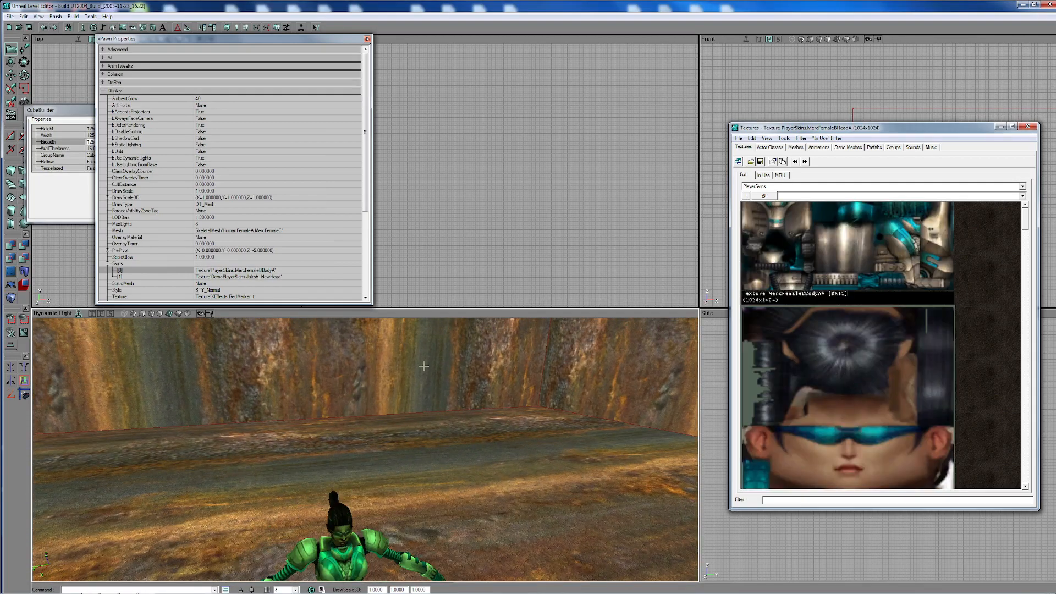
pyautogui.click(282, 277)
pyautogui.click(315, 276)
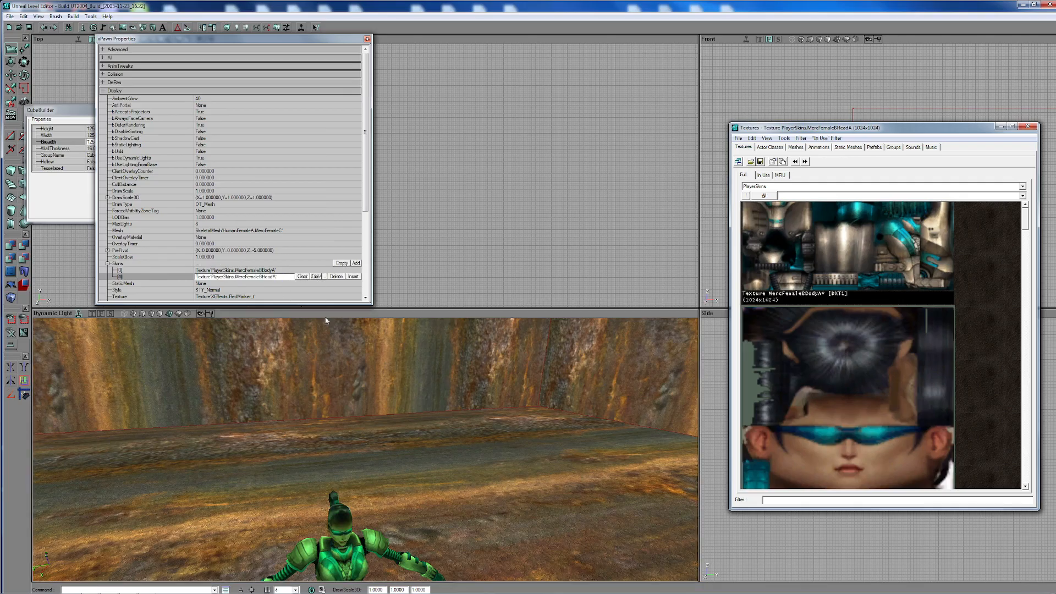
pyautogui.moveTo(405, 481)
pyautogui.mouseDown()
pyautogui.moveTo(404, 536)
pyautogui.moveTo(404, 481)
pyautogui.moveTo(423, 529)
pyautogui.moveTo(423, 474)
pyautogui.mouseUp()
pyautogui.click(405, 481)
pyautogui.click(418, 487)
pyautogui.moveTo(434, 510)
pyautogui.mouseDown()
pyautogui.moveTo(450, 543)
pyautogui.moveTo(434, 488)
pyautogui.moveTo(445, 557)
pyautogui.moveTo(416, 520)
pyautogui.mouseUp()
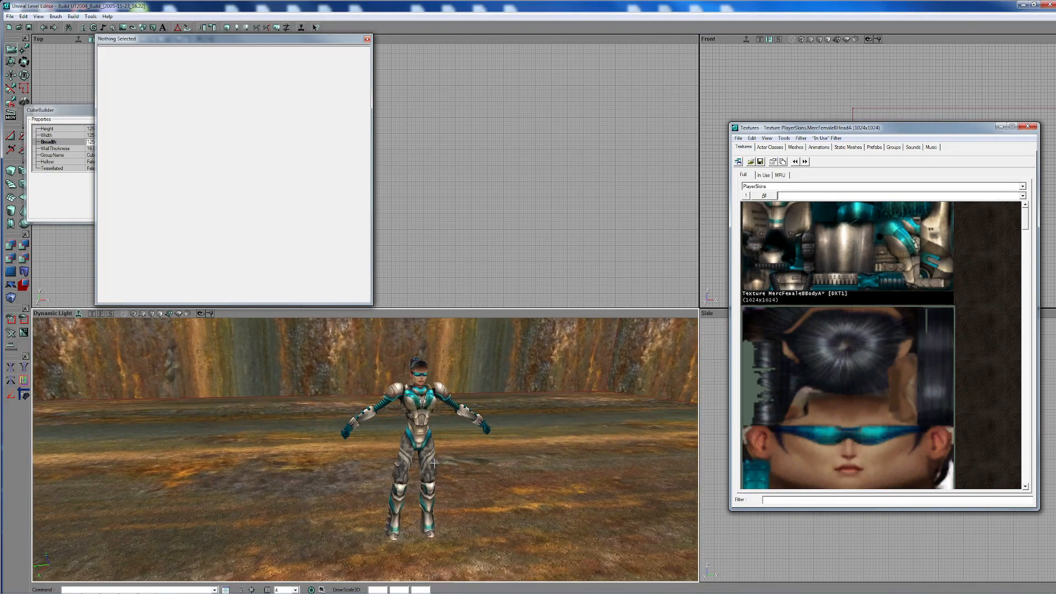
# - Link the MercFemaleC mesh's pose in the animation browser to the level's pawn and scrub through the Weapon_Switch sequence
pyautogui.click(818, 147)
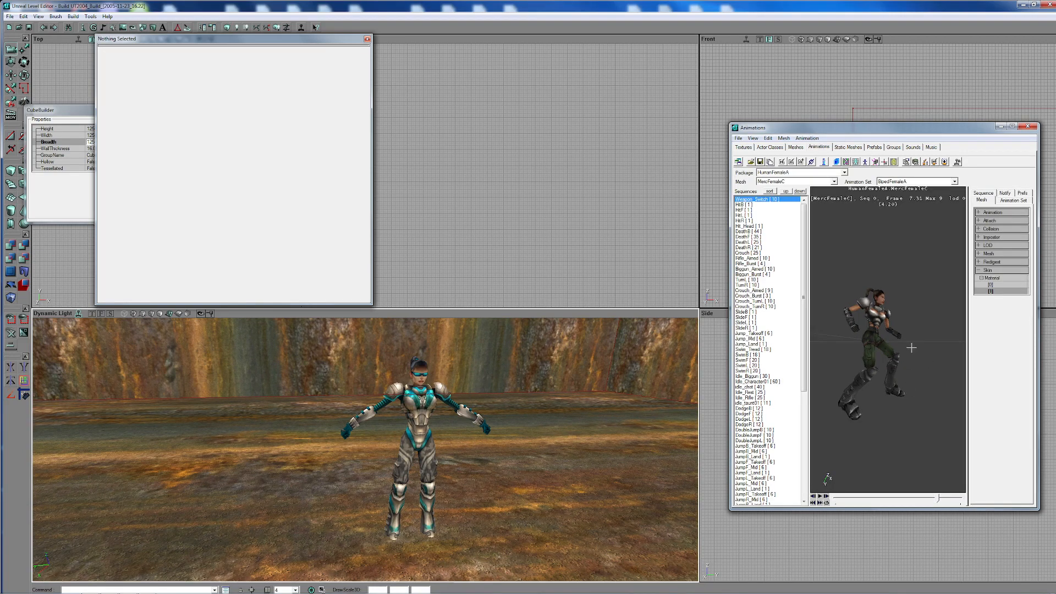
pyautogui.moveTo(385, 439)
pyautogui.mouseDown()
pyautogui.moveTo(429, 468)
pyautogui.moveTo(407, 462)
pyautogui.moveTo(402, 440)
pyautogui.mouseUp()
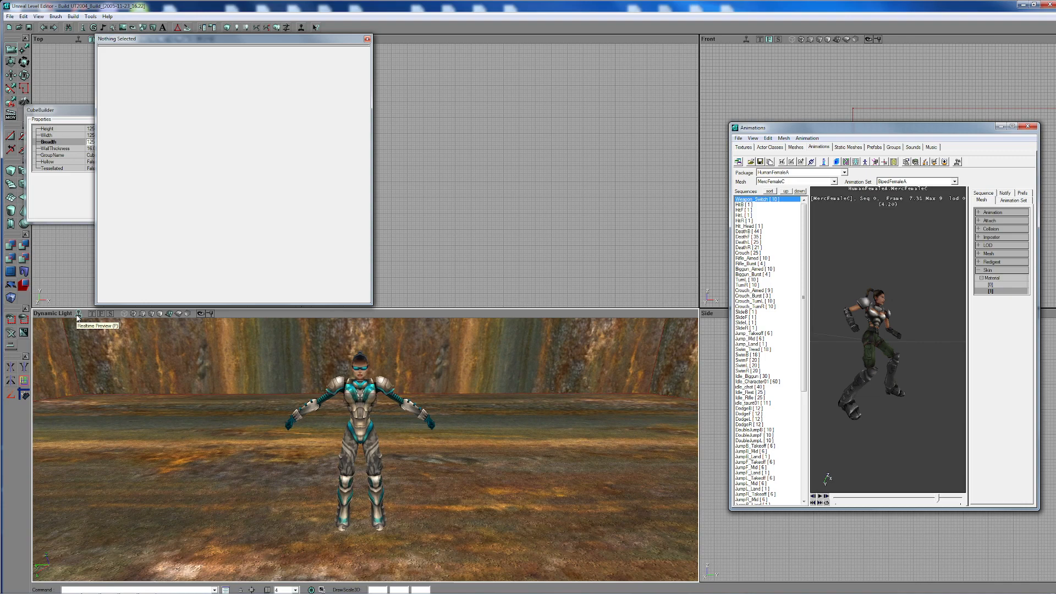
pyautogui.click(957, 162)
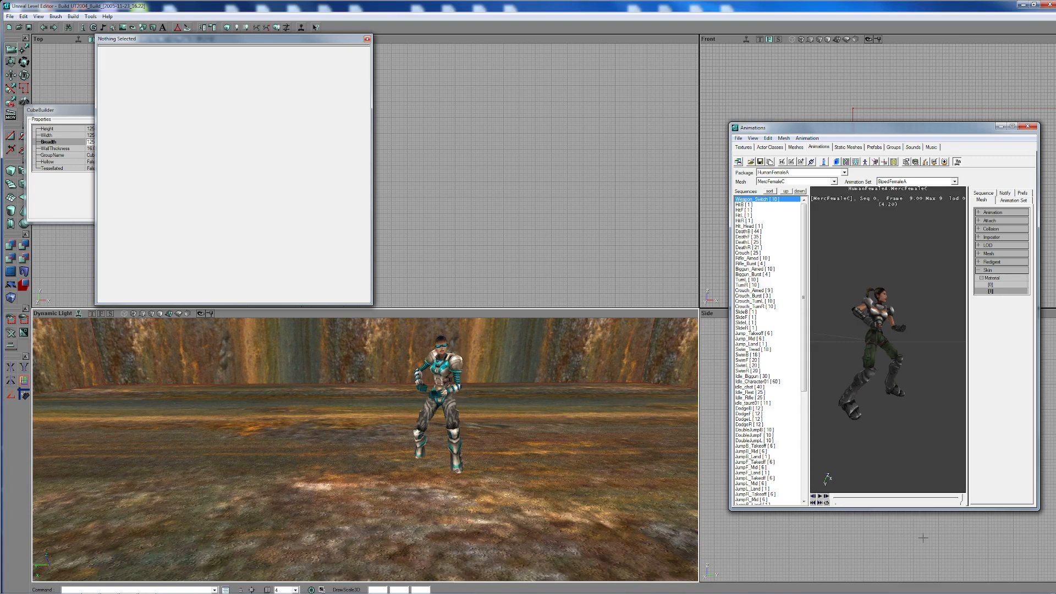
pyautogui.moveTo(961, 499); pyautogui.dragTo(935, 467)
pyautogui.moveTo(547, 443); pyautogui.dragTo(587, 445)
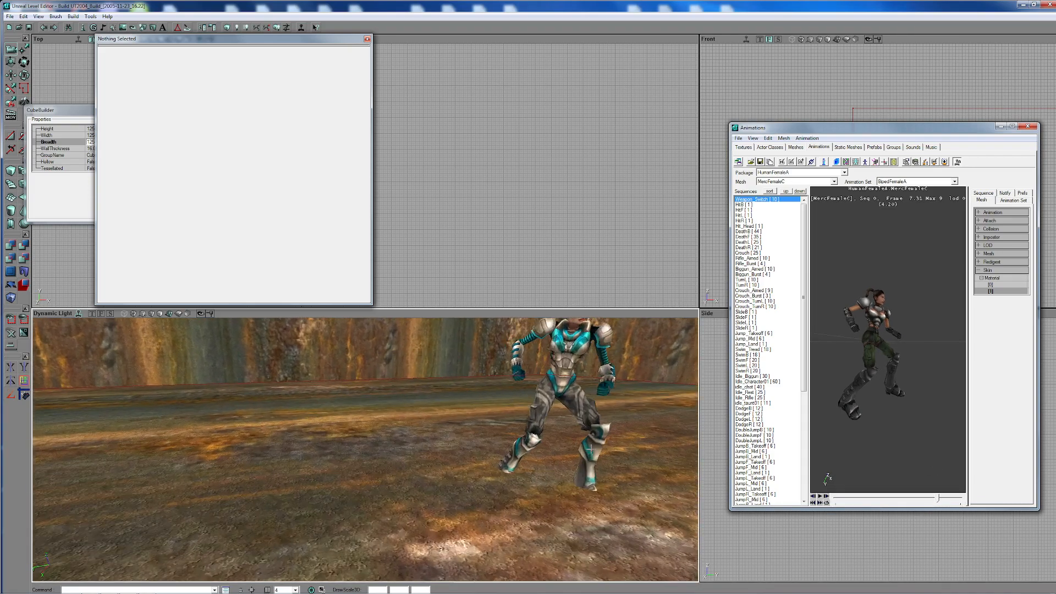
# - Try the PThrust sequence on the pawn and scrub and play it
pyautogui.moveTo(802, 370); pyautogui.dragTo(799, 494)
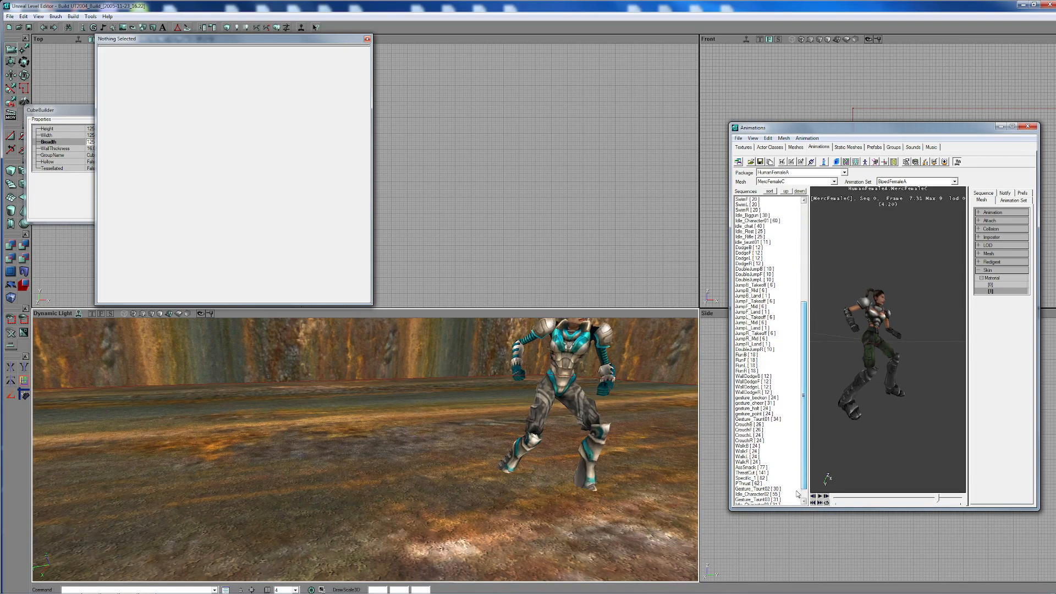
pyautogui.click(751, 483)
pyautogui.moveTo(593, 468); pyautogui.dragTo(649, 457)
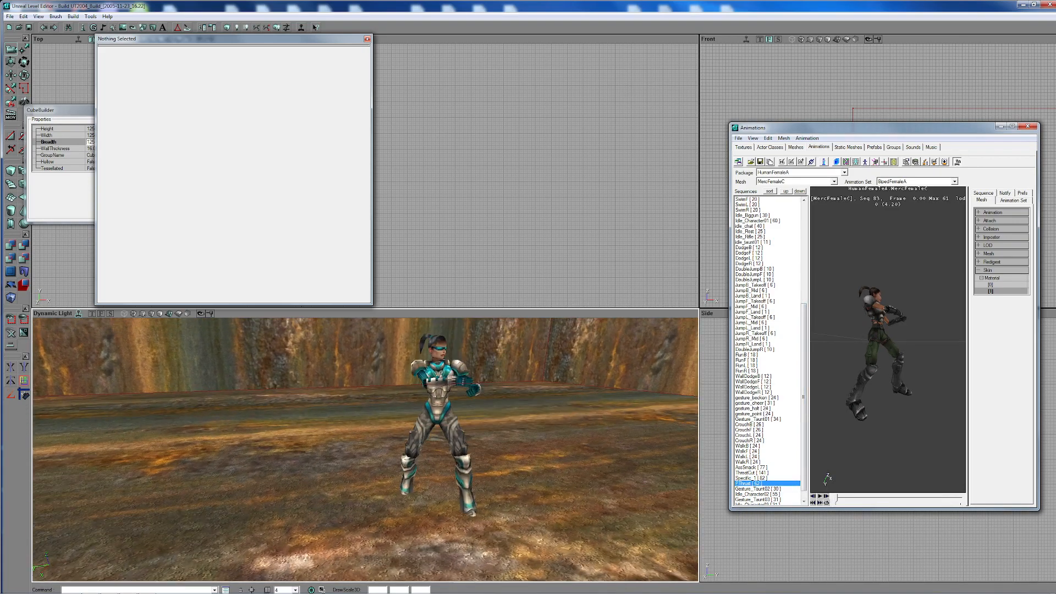
pyautogui.moveTo(839, 501)
pyautogui.mouseDown()
pyautogui.moveTo(905, 496)
pyautogui.moveTo(826, 504)
pyautogui.mouseUp()
pyautogui.click(827, 504)
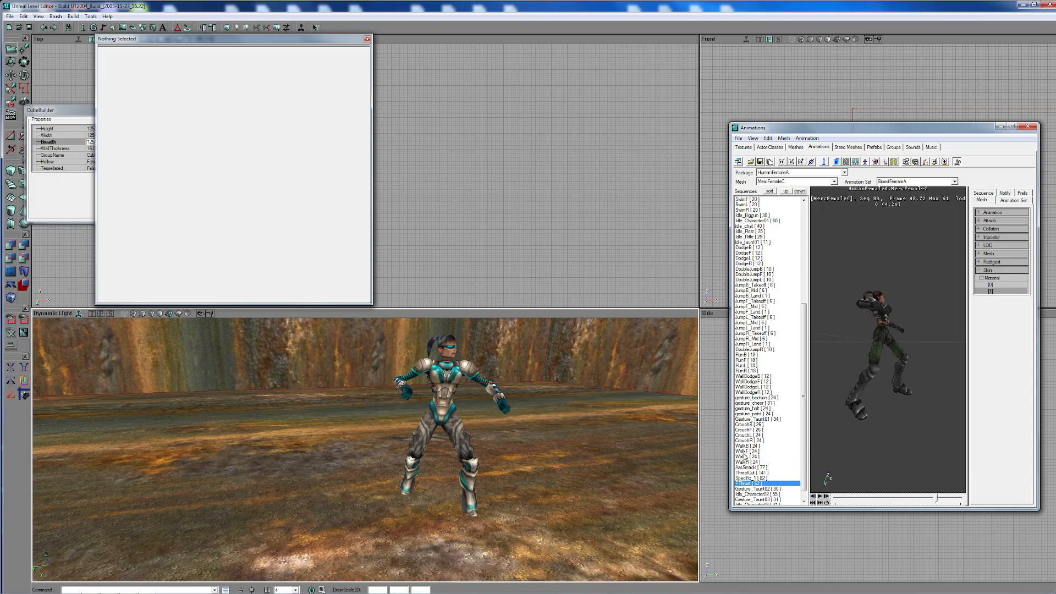
# - Pose the pawn with the ThroatCut sequence at about frame 74.6 and check the figure in the room
pyautogui.click(749, 473)
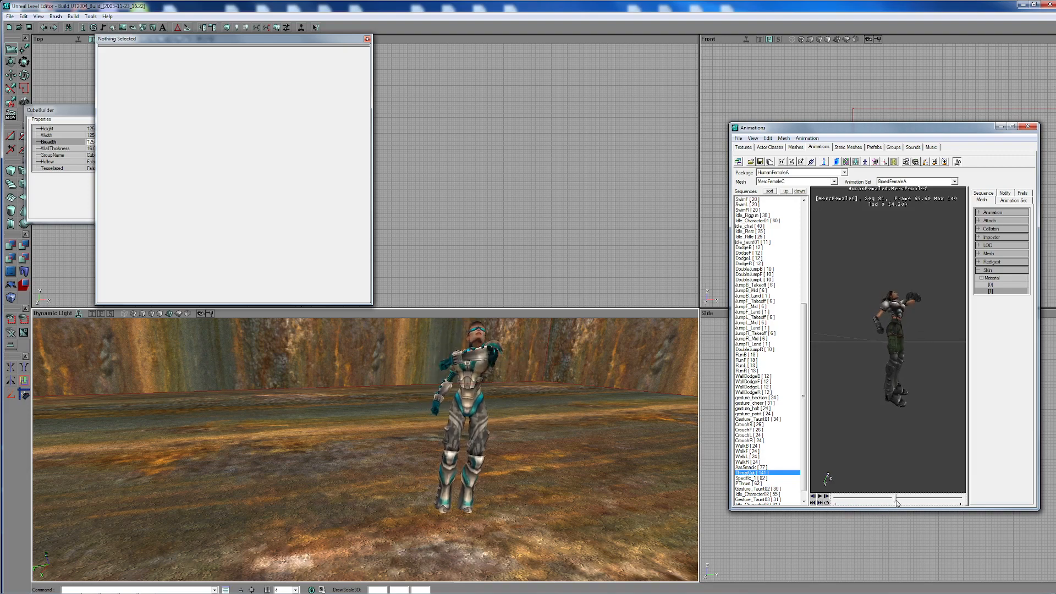
pyautogui.moveTo(907, 499); pyautogui.dragTo(905, 498)
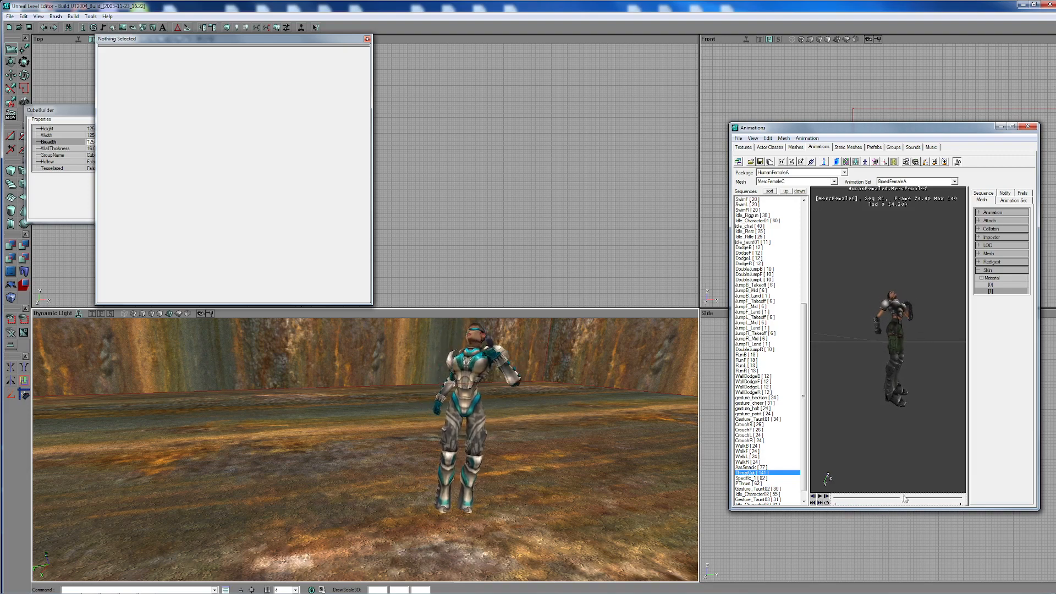
pyautogui.moveTo(536, 456); pyautogui.dragTo(510, 459)
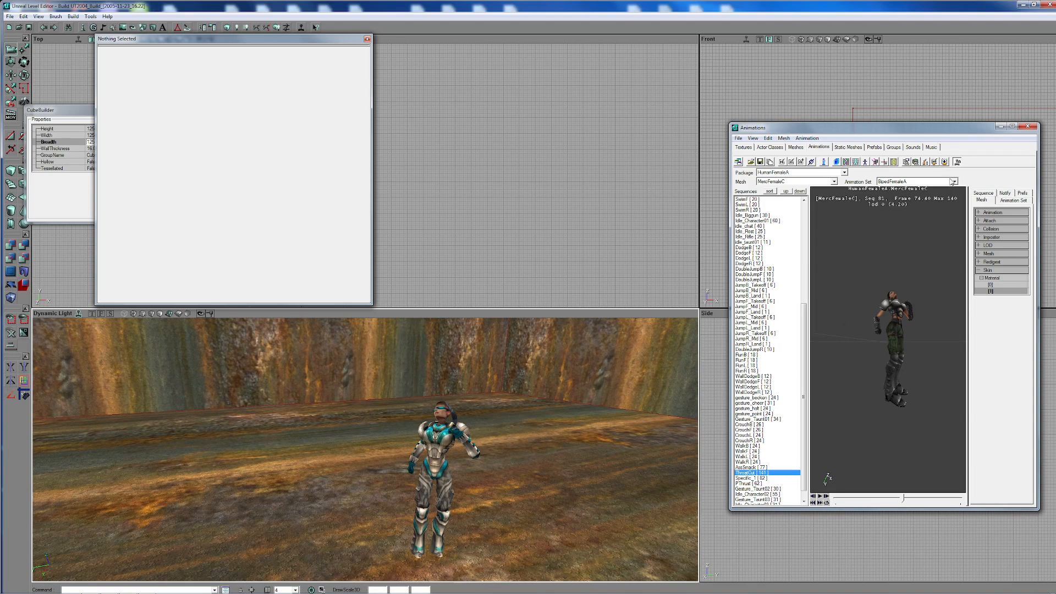
pyautogui.moveTo(458, 474); pyautogui.dragTo(442, 451)
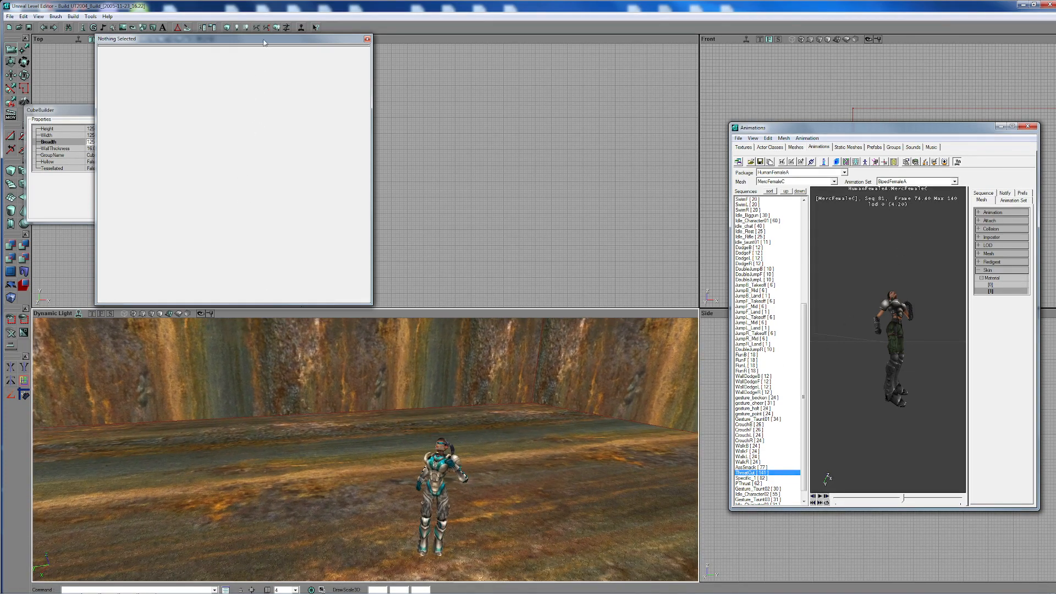
# - Close the empty properties window and convert the posed xPawn to a static mesh named myGirl01 in the myLevel package
pyautogui.click(368, 40)
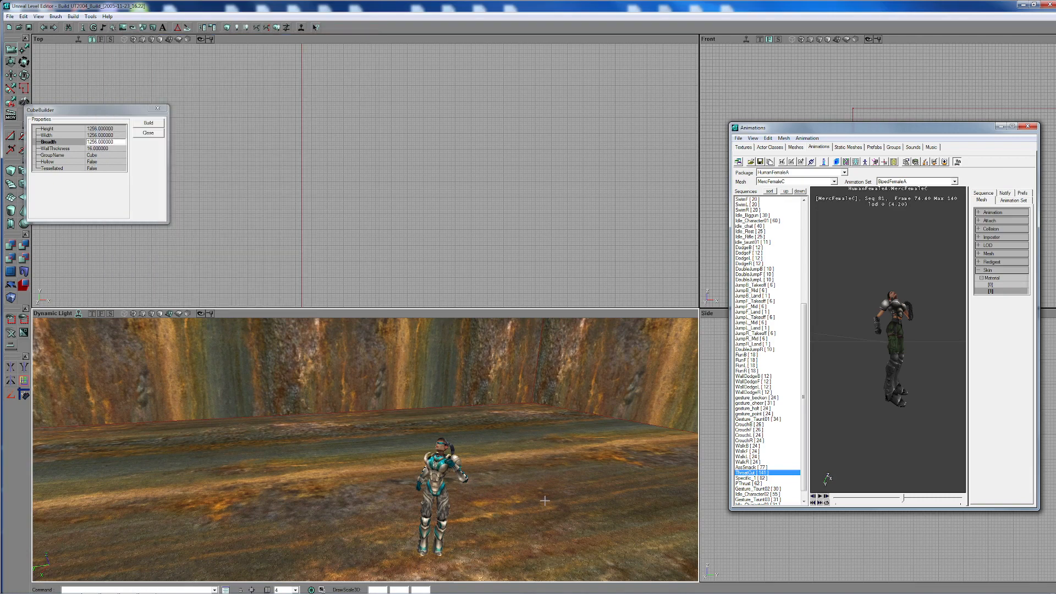
pyautogui.click(443, 456)
pyautogui.rightClick(444, 458)
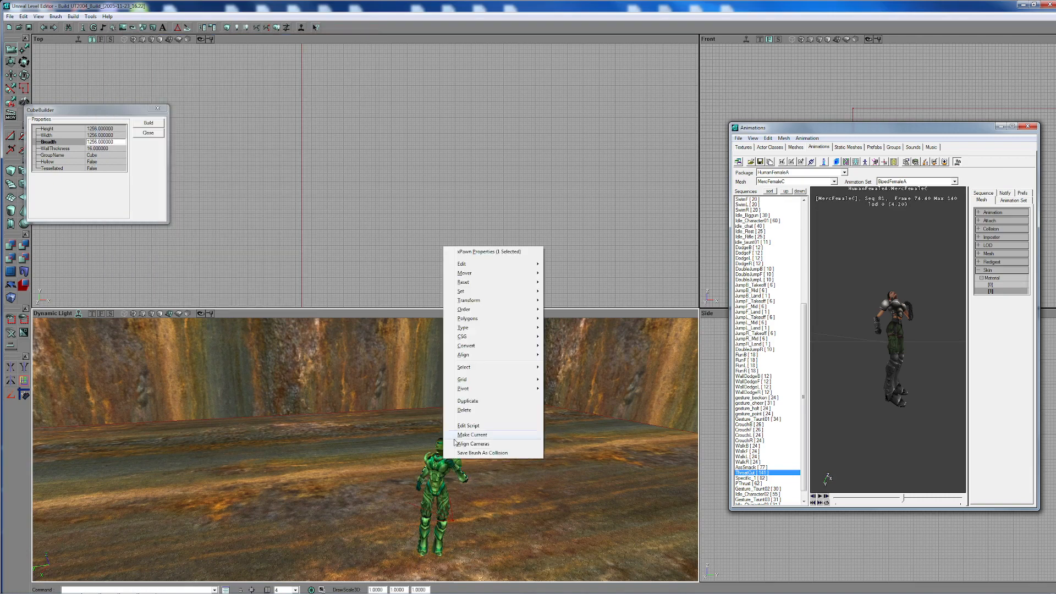
pyautogui.moveTo(478, 366)
pyautogui.moveTo(486, 346)
pyautogui.click(572, 346)
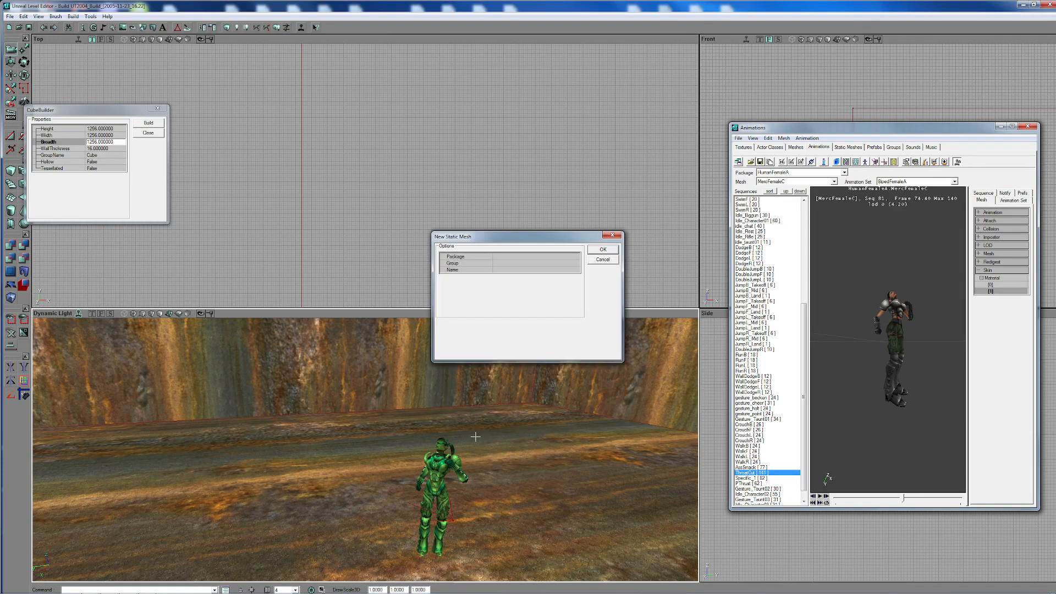
pyautogui.click(516, 255)
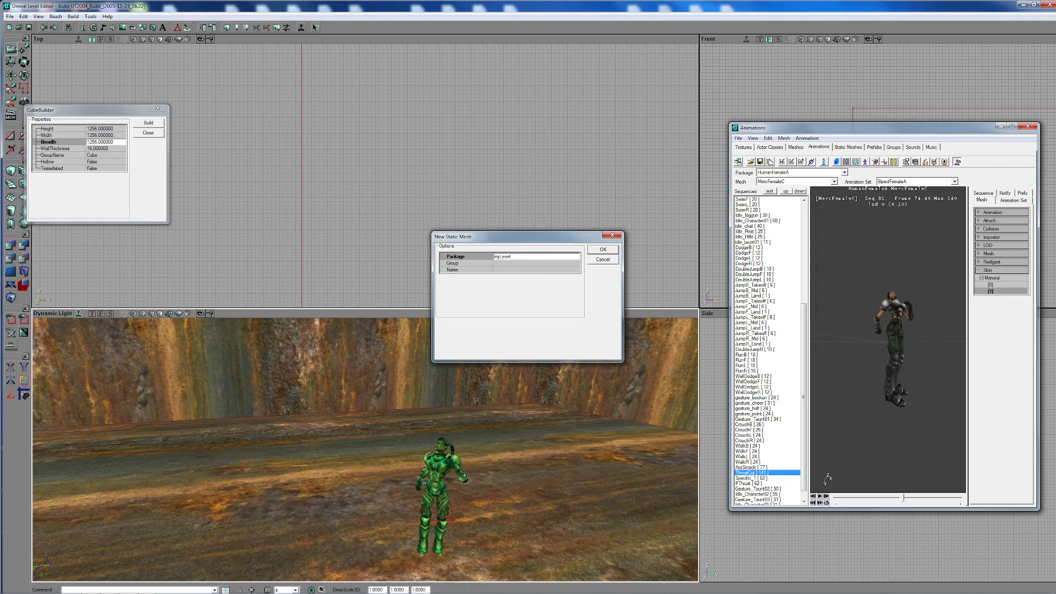
pyautogui.click(514, 270)
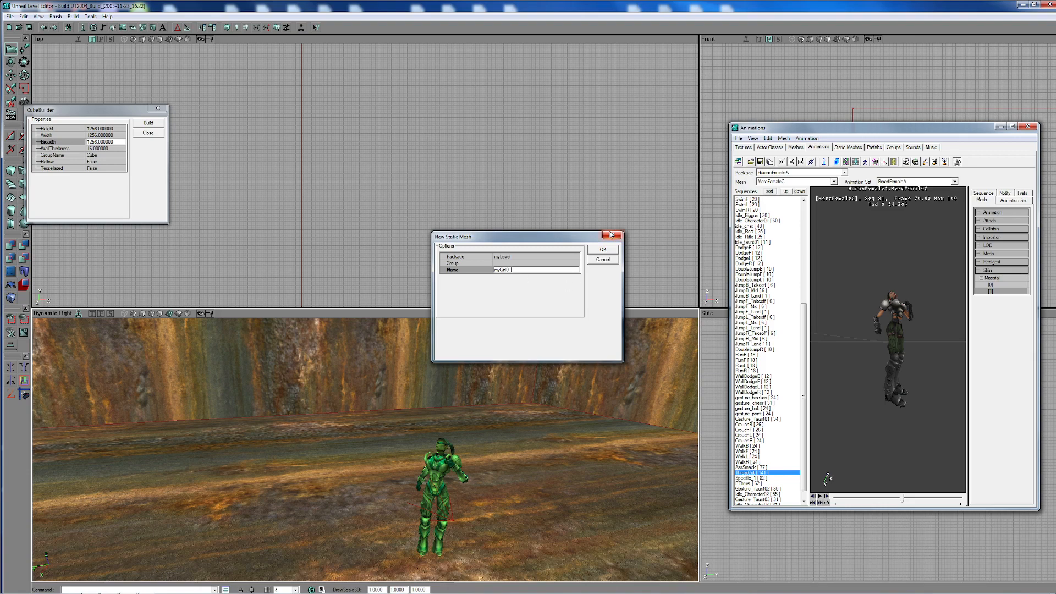
pyautogui.click(602, 250)
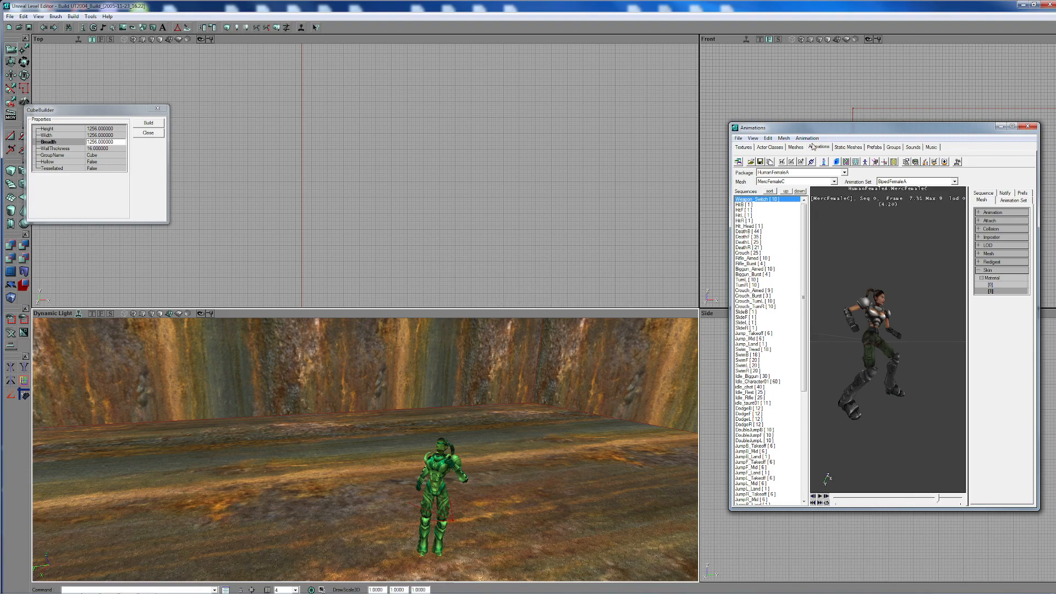
# - Find the myGirl01 static mesh among all meshes of the myLevel package and preview it up close
pyautogui.click(843, 148)
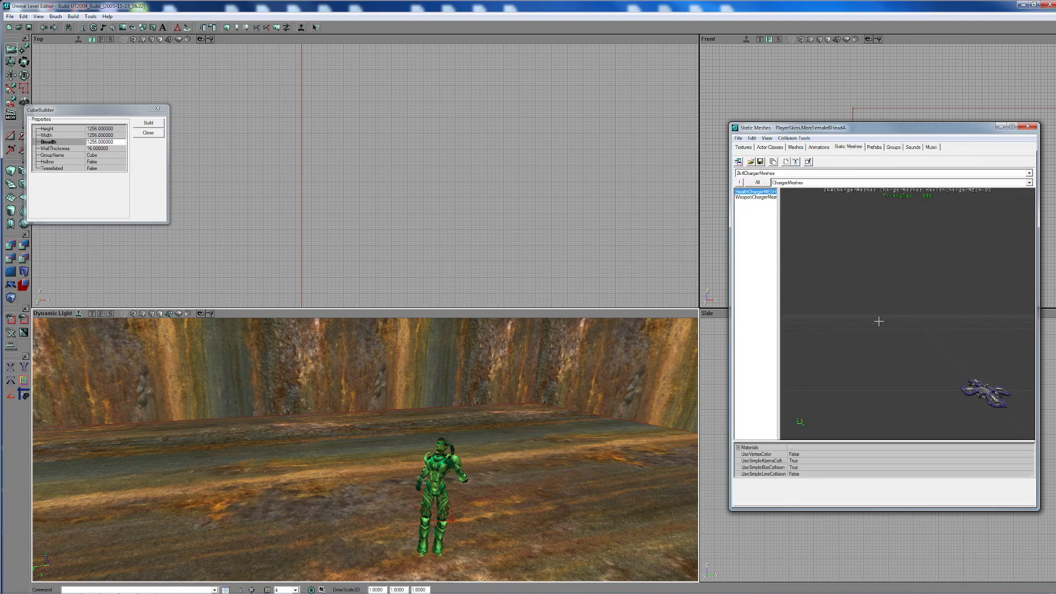
pyautogui.click(1029, 174)
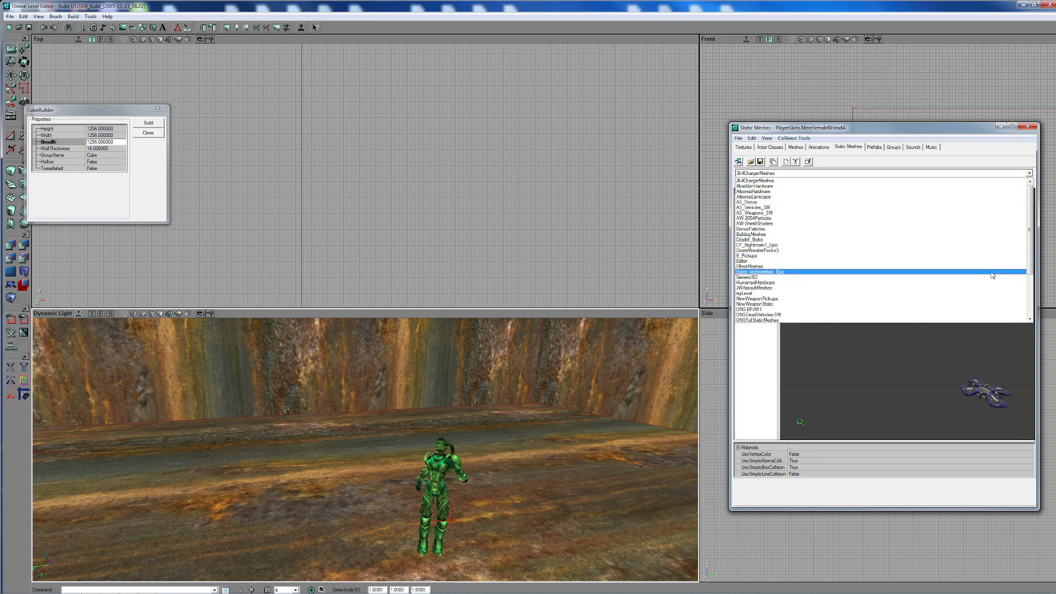
pyautogui.click(982, 294)
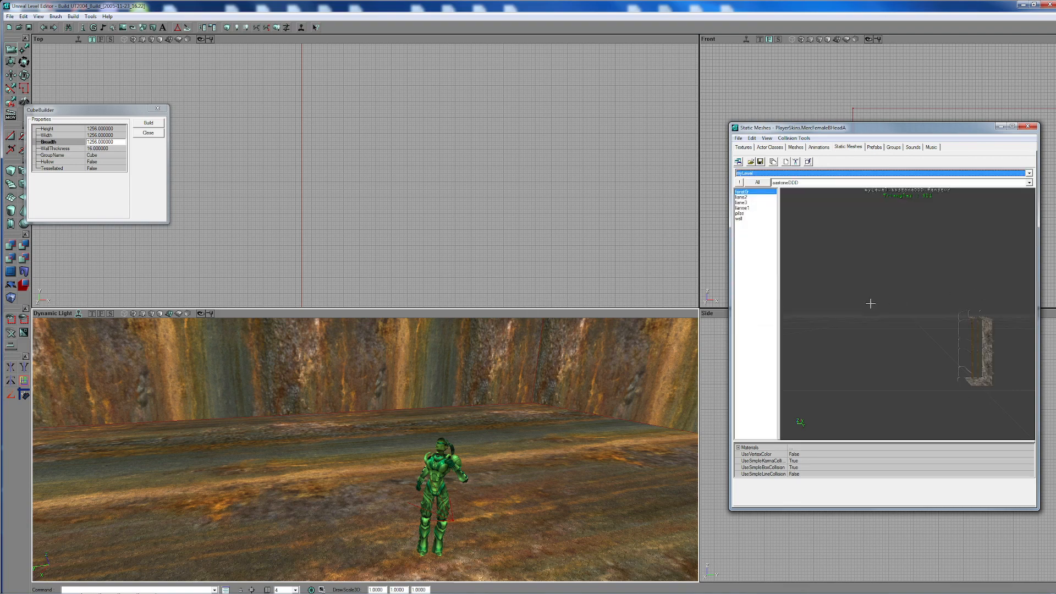
pyautogui.click(756, 183)
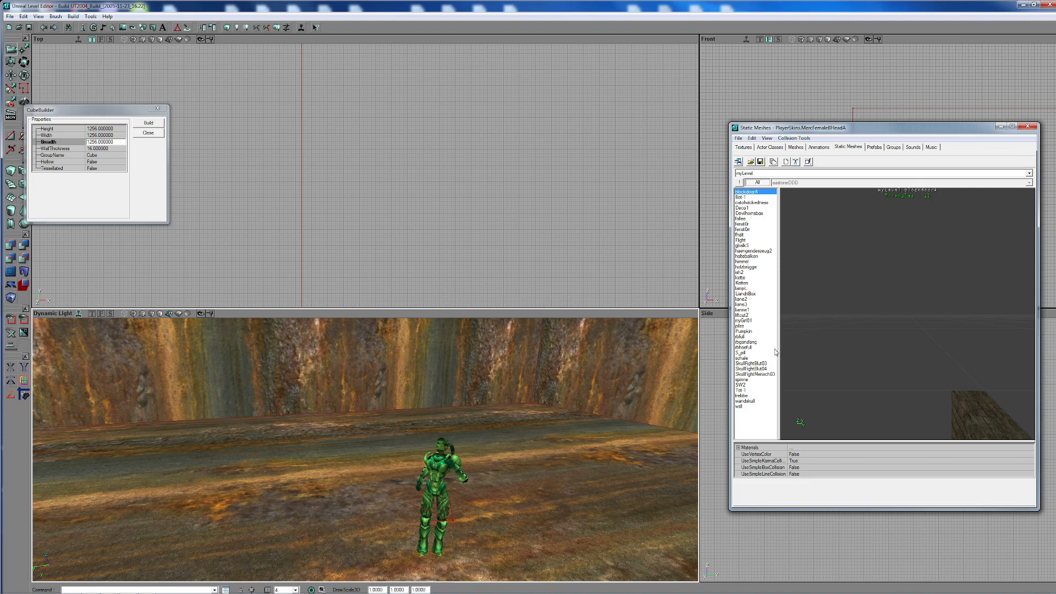
pyautogui.click(746, 321)
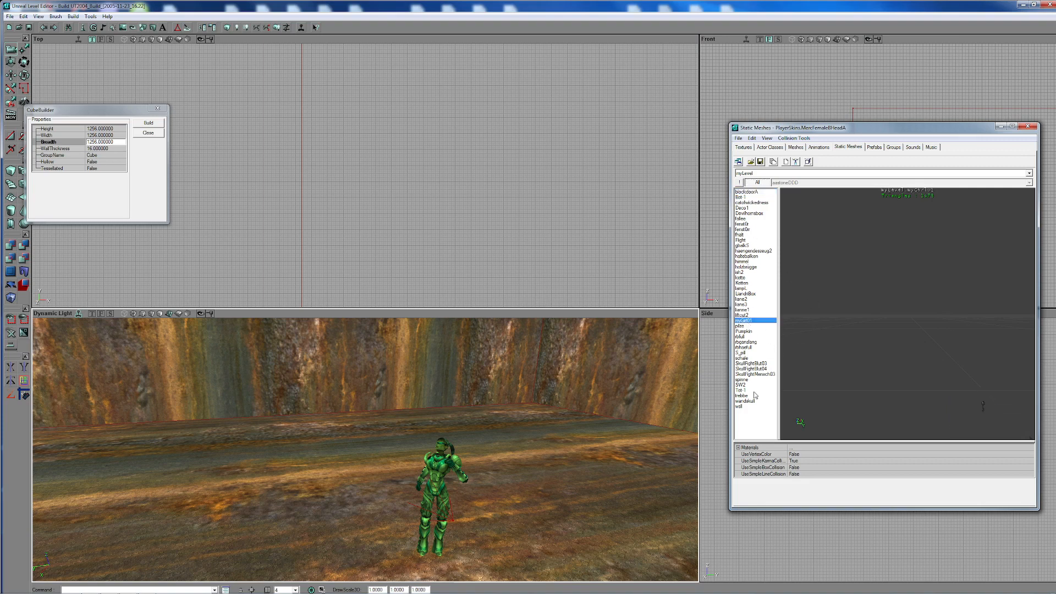
pyautogui.moveTo(907, 347); pyautogui.dragTo(907, 289)
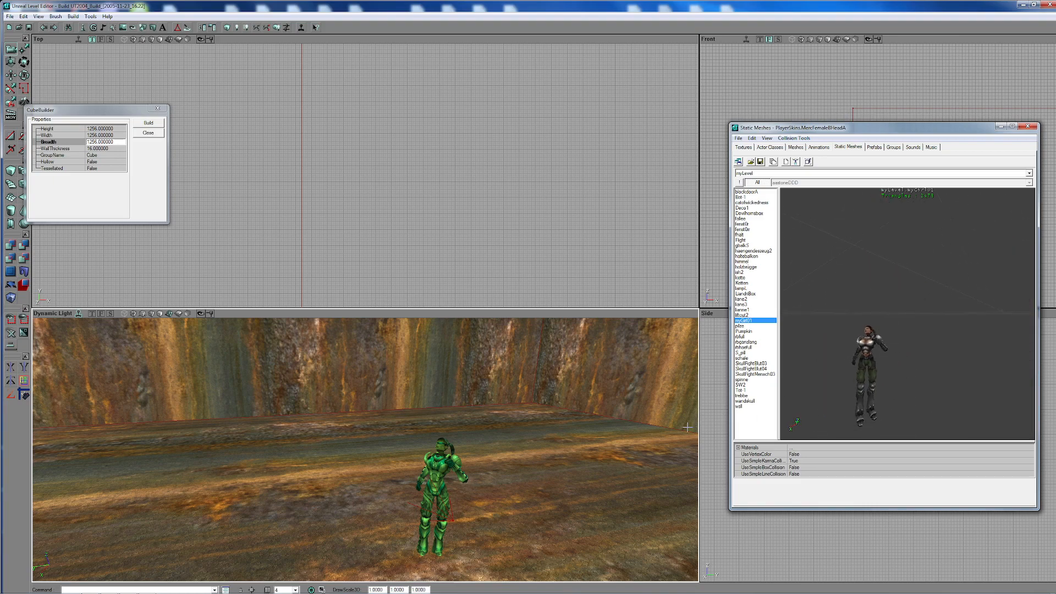
# - Place the myGirl01 static mesh on the floor of the room near the posed xPawn
pyautogui.moveTo(478, 480); pyautogui.dragTo(608, 462)
pyautogui.moveTo(608, 462); pyautogui.dragTo(630, 440, button='right')
pyautogui.moveTo(630, 440); pyautogui.dragTo(622, 432)
pyautogui.moveTo(621, 432)
pyautogui.mouseDown(button='right')
pyautogui.moveTo(594, 407)
pyautogui.moveTo(605, 420)
pyautogui.mouseUp(button='right')
pyautogui.moveTo(605, 420); pyautogui.dragTo(602, 434)
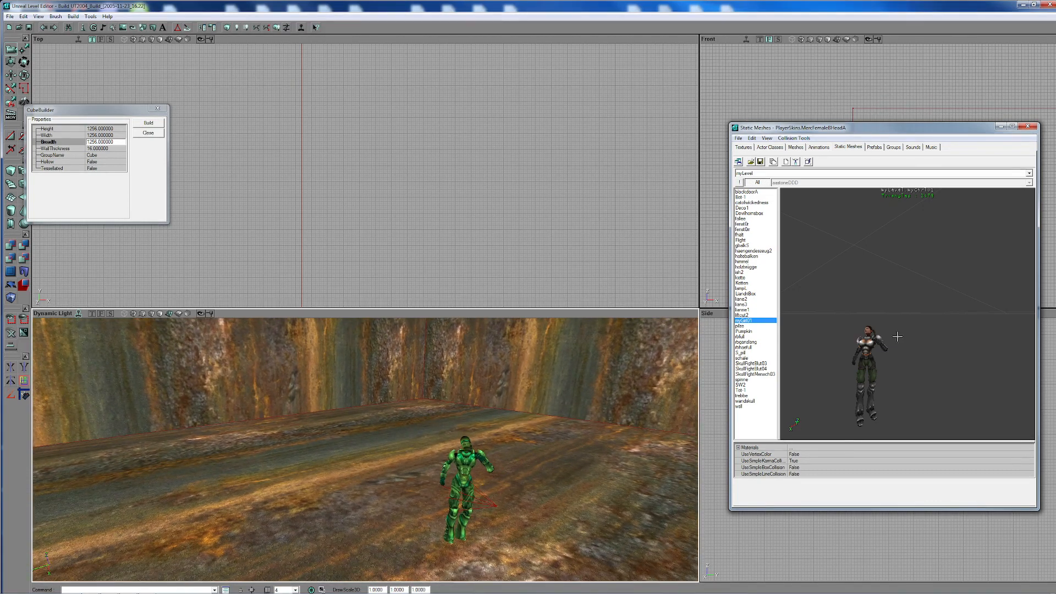
pyautogui.click(795, 164)
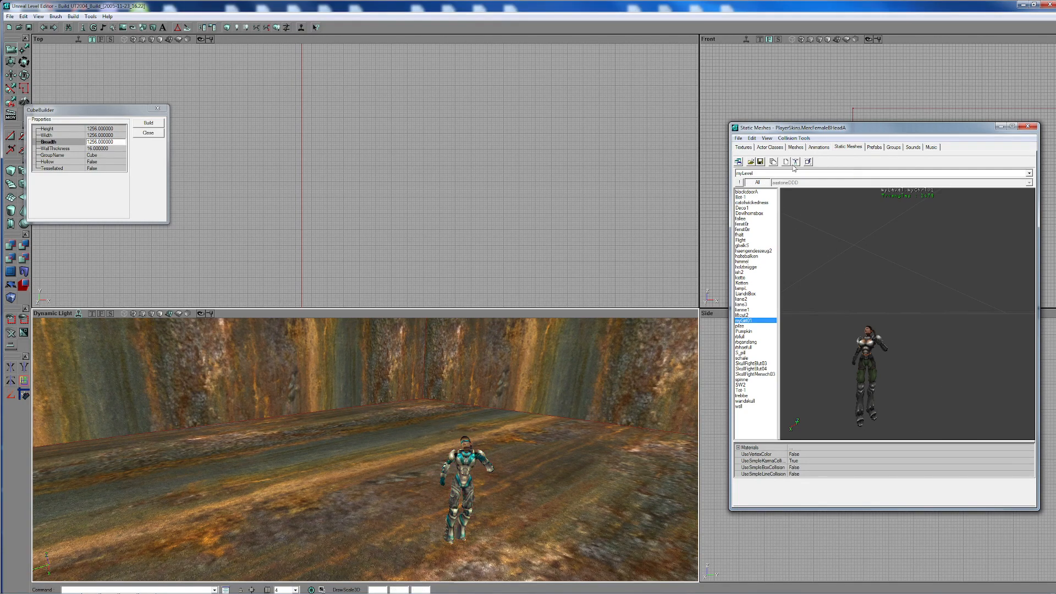
pyautogui.moveTo(437, 385); pyautogui.dragTo(435, 435)
pyautogui.click(415, 432)
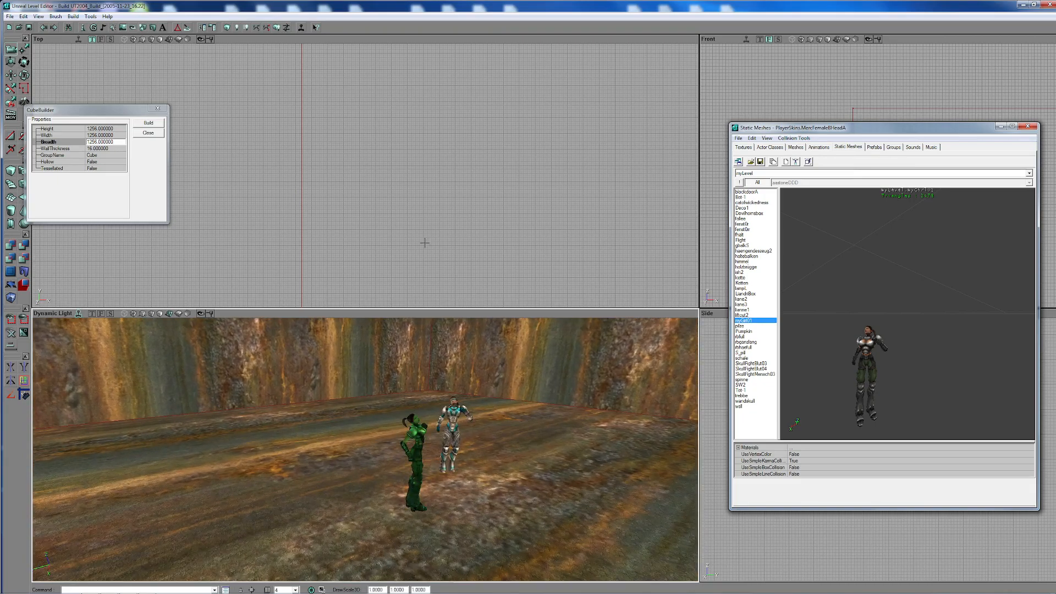
# - Move the placed static mesh away from the xPawn in the Top view
pyautogui.moveTo(418, 231); pyautogui.dragTo(324, 82)
pyautogui.moveTo(350, 156); pyautogui.dragTo(412, 198)
pyautogui.keyDown('ctrl'); pyautogui.moveTo(412, 198); pyautogui.dragTo(364, 100); pyautogui.keyUp('ctrl')
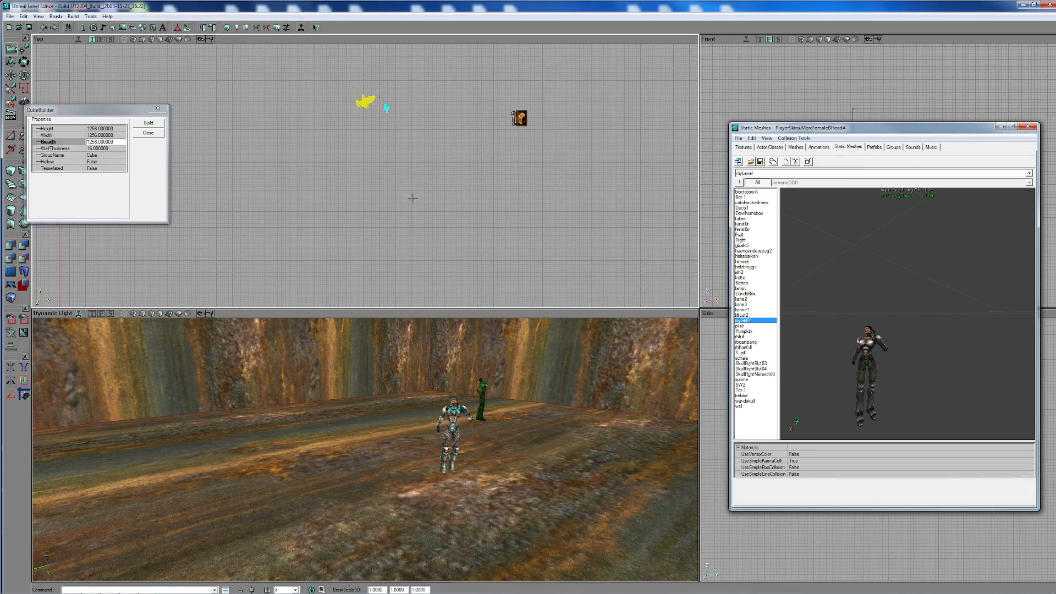
# - Enlarge the placed static mesh through the DrawScale value in its display properties
pyautogui.press('F4')
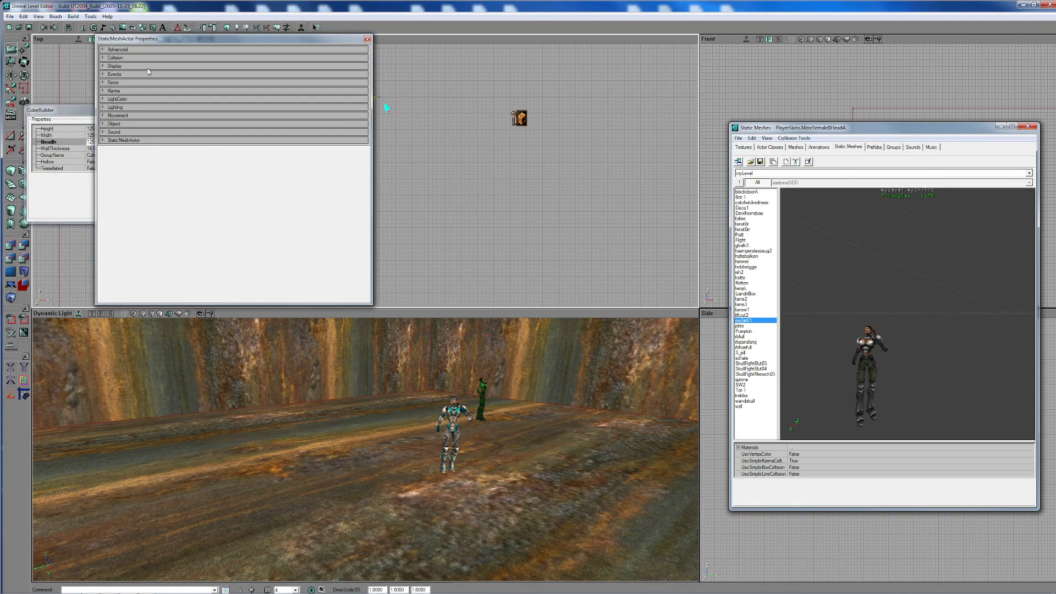
pyautogui.click(113, 66)
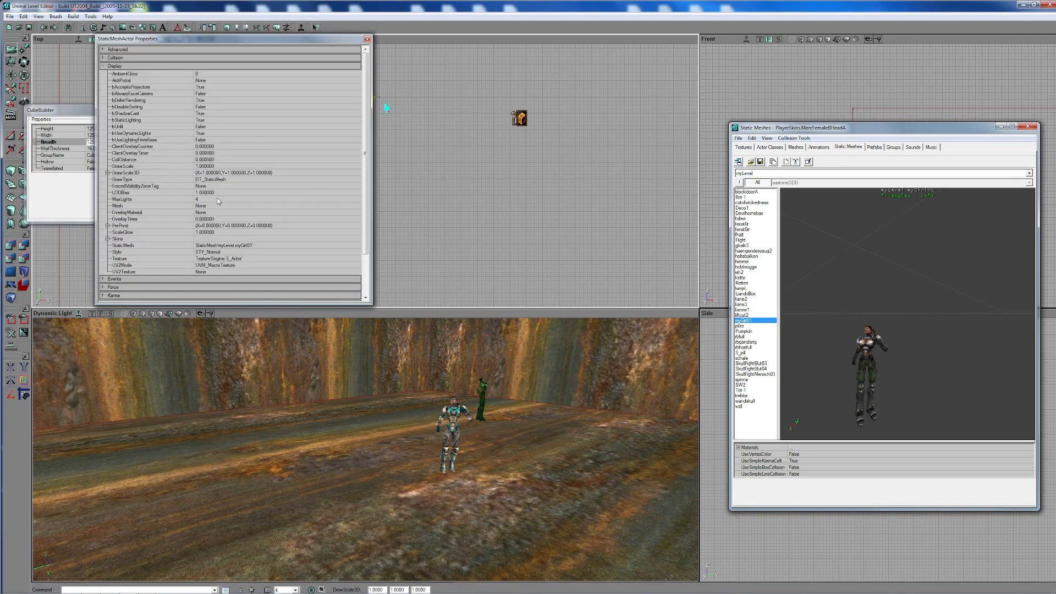
pyautogui.click(198, 167)
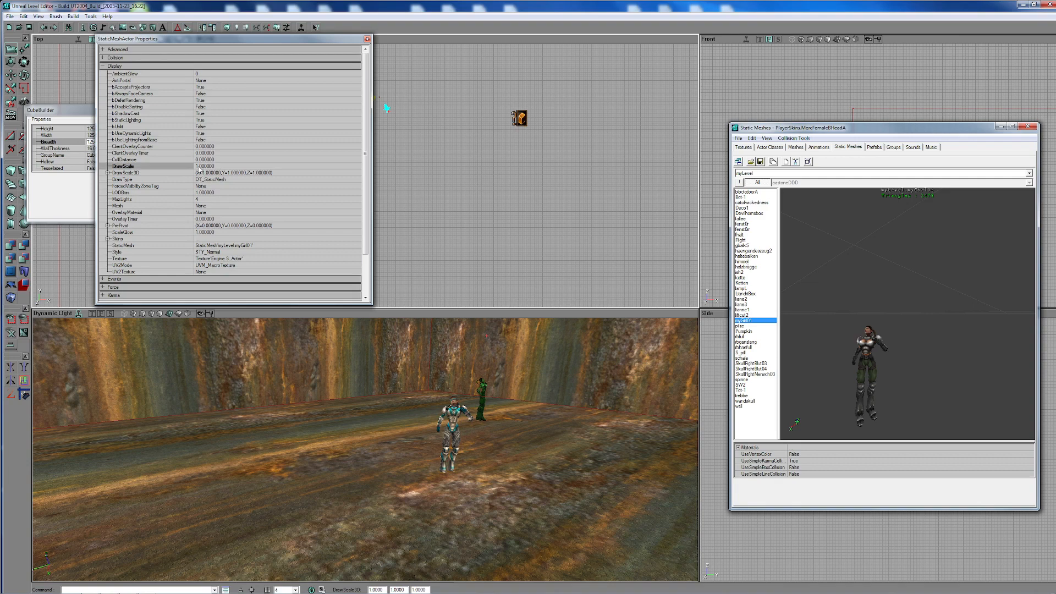
pyautogui.moveTo(198, 168); pyautogui.dragTo(187, 170)
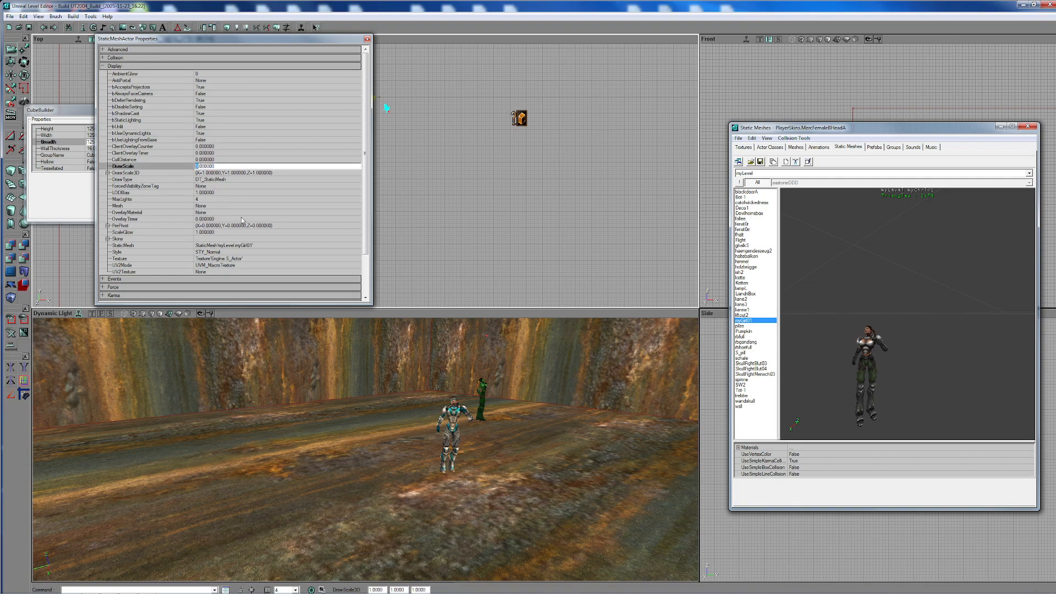
# - Reposition the enlarged static mesh so it stands on the room's floor beside the xPawn, and deselect it
pyautogui.moveTo(365, 449); pyautogui.dragTo(426, 456)
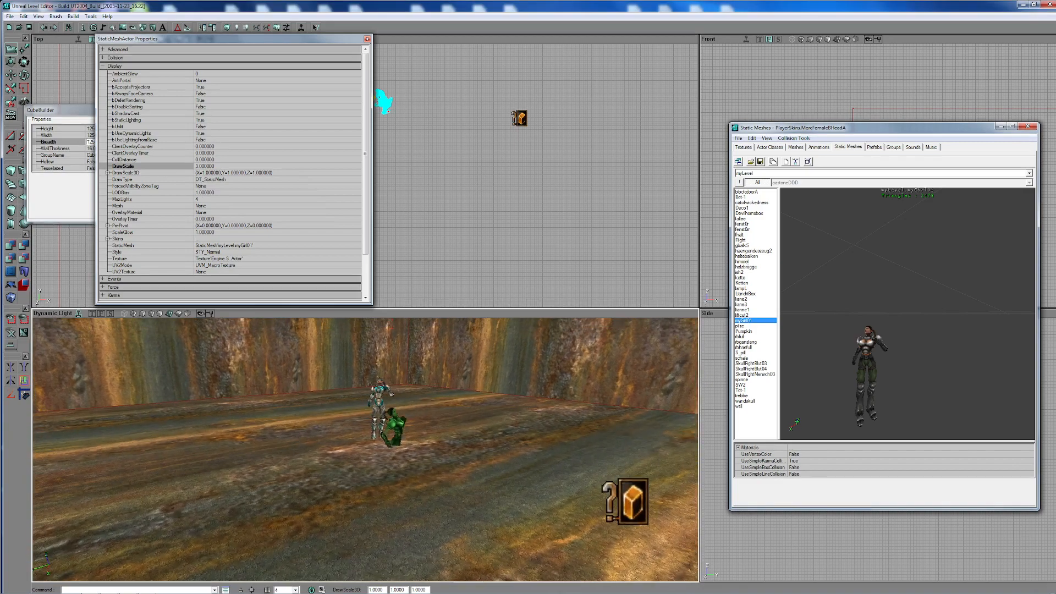
pyautogui.keyDown('ctrl'); pyautogui.moveTo(396, 423); pyautogui.dragTo(396, 366); pyautogui.keyUp('ctrl')
pyautogui.keyDown('ctrl'); pyautogui.moveTo(396, 403); pyautogui.dragTo(411, 447); pyautogui.keyUp('ctrl')
pyautogui.keyDown('ctrl'); pyautogui.click(310, 464); pyautogui.keyUp('ctrl')
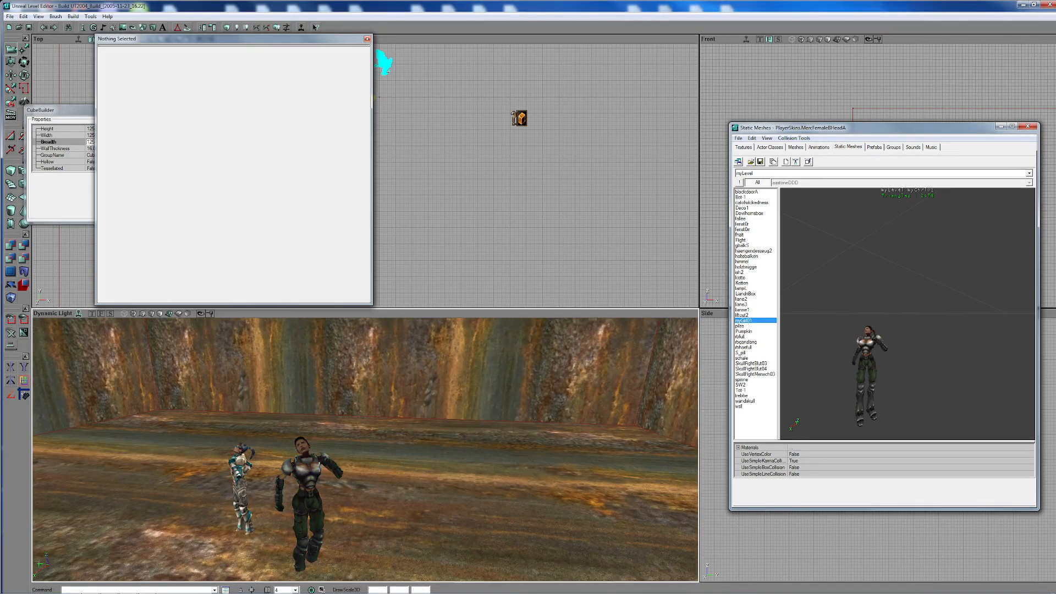
# - Select the static mesh and the xPawn in turn and compare their properties and look in the room
pyautogui.moveTo(373, 479); pyautogui.dragTo(349, 401)
pyautogui.click(335, 482)
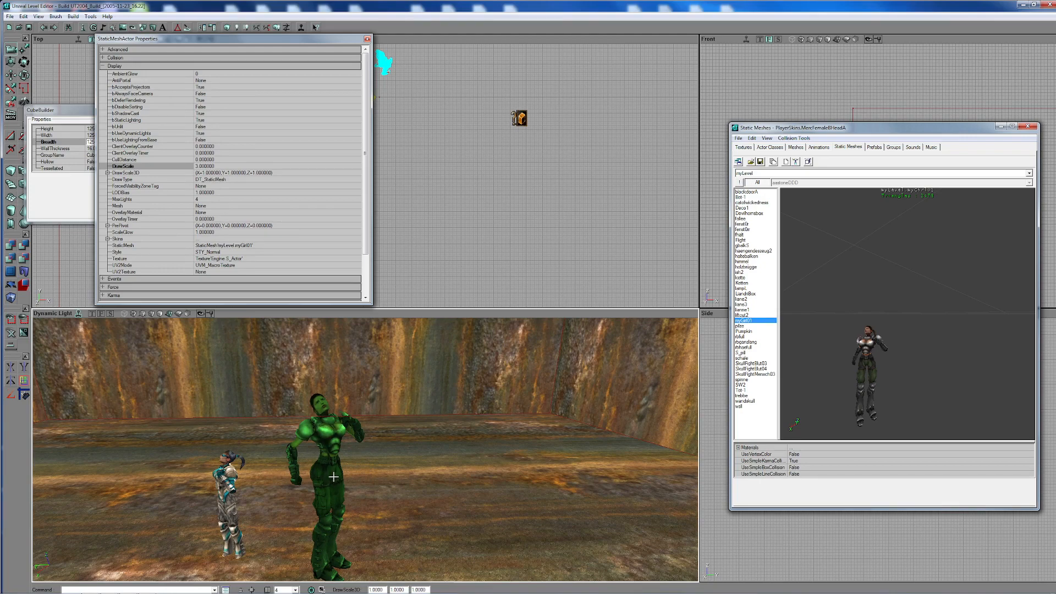
pyautogui.moveTo(364, 449); pyautogui.dragTo(389, 443)
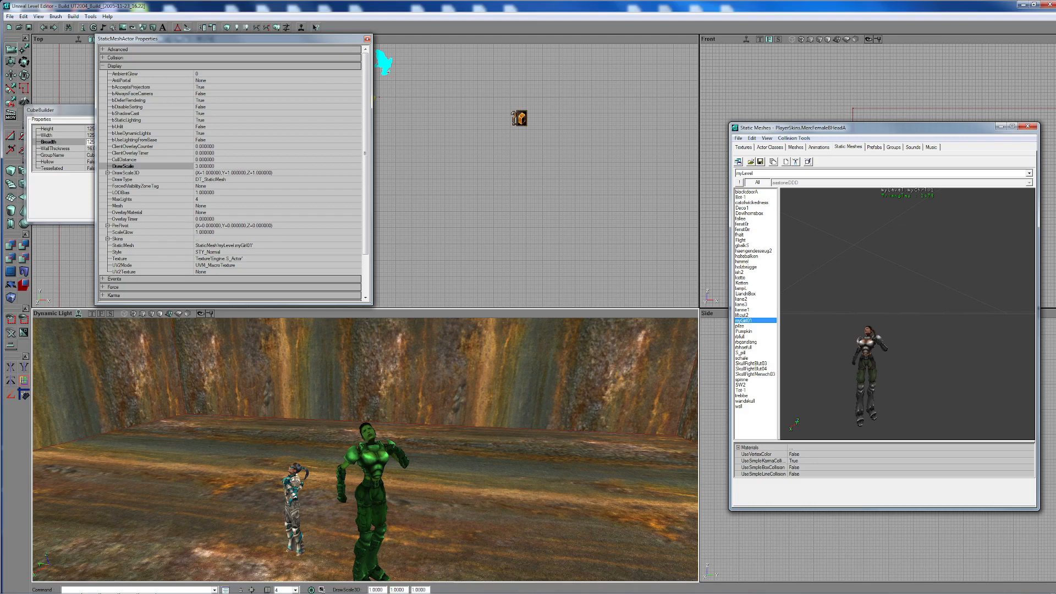
pyautogui.click(293, 495)
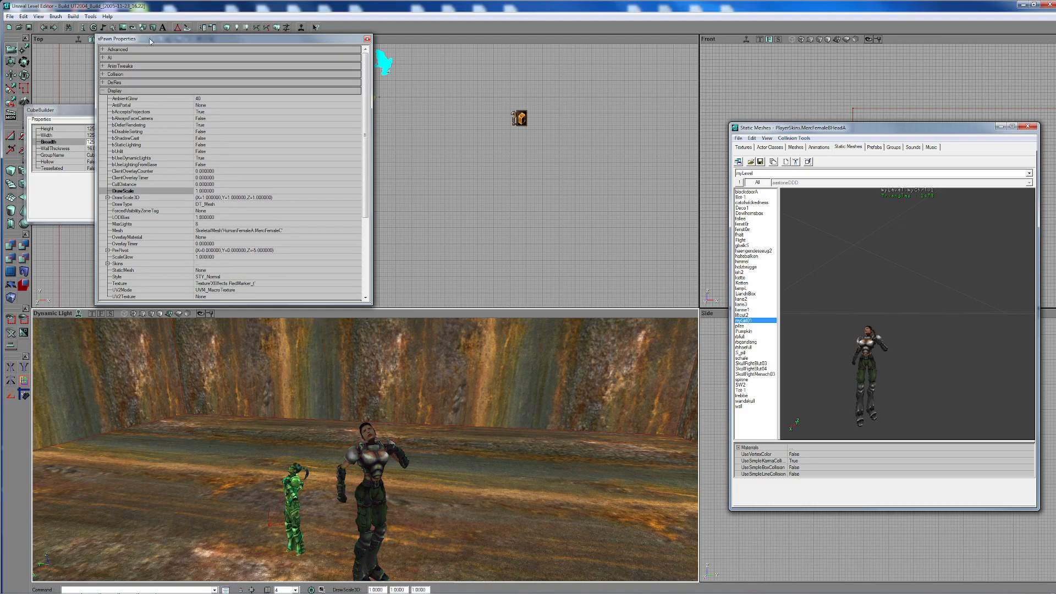
pyautogui.moveTo(289, 504); pyautogui.dragTo(283, 476)
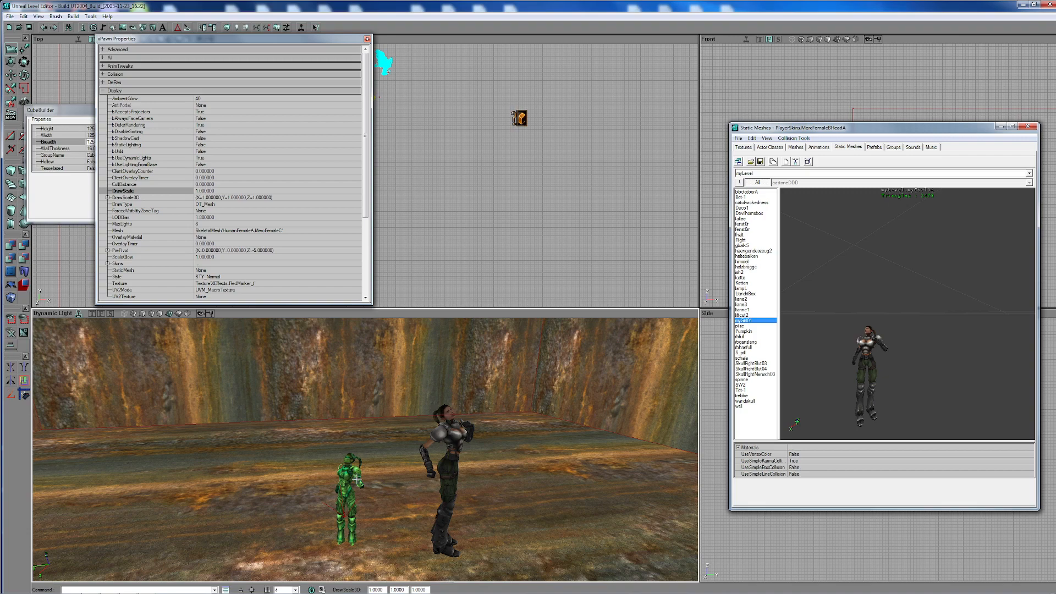
pyautogui.moveTo(388, 464)
pyautogui.mouseDown()
pyautogui.moveTo(388, 495)
pyautogui.moveTo(369, 456)
pyautogui.mouseUp()
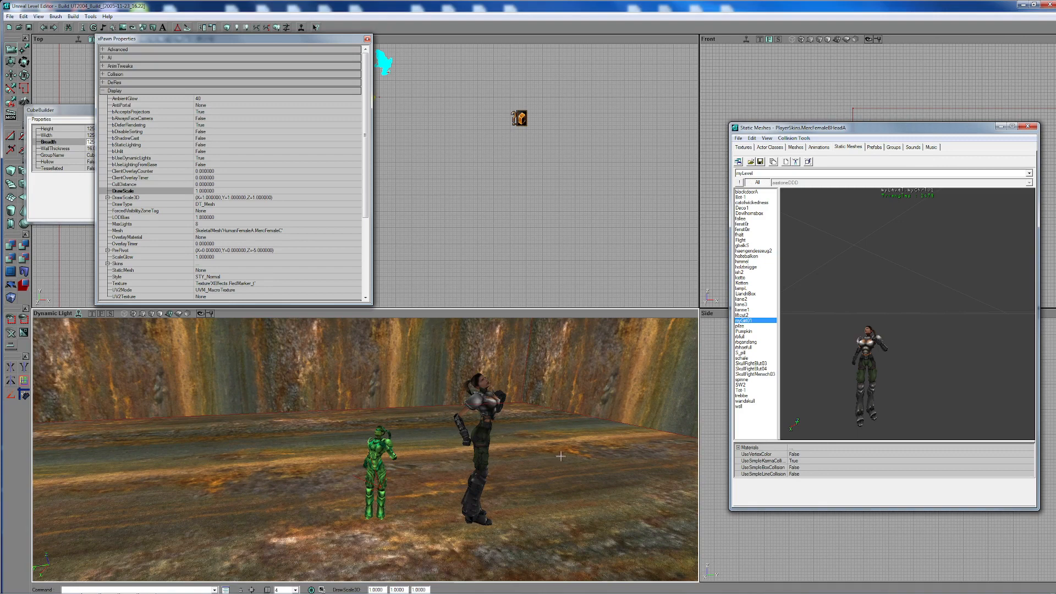
# - Add a Shark decoration actor to the level and select it in the Top view
pyautogui.click(769, 148)
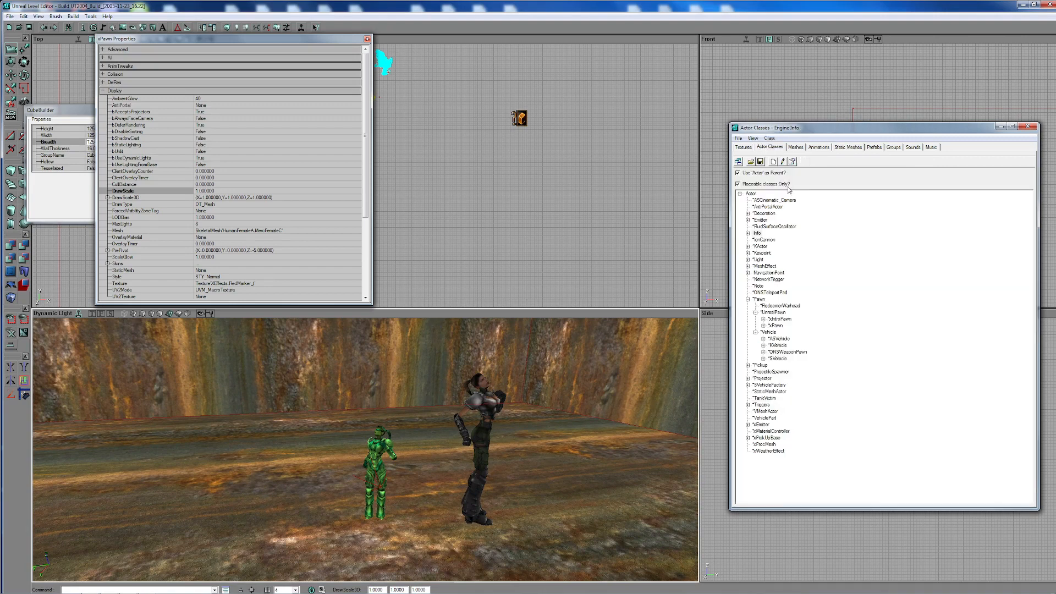
pyautogui.click(747, 214)
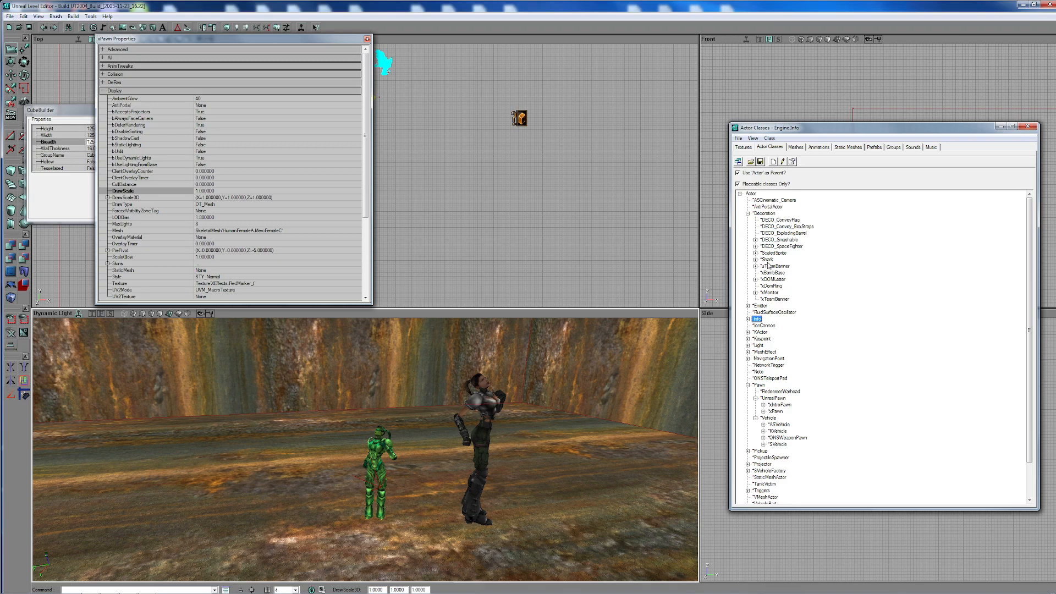
pyautogui.click(767, 260)
pyautogui.moveTo(501, 382)
pyautogui.mouseDown()
pyautogui.moveTo(502, 440)
pyautogui.moveTo(502, 381)
pyautogui.mouseUp()
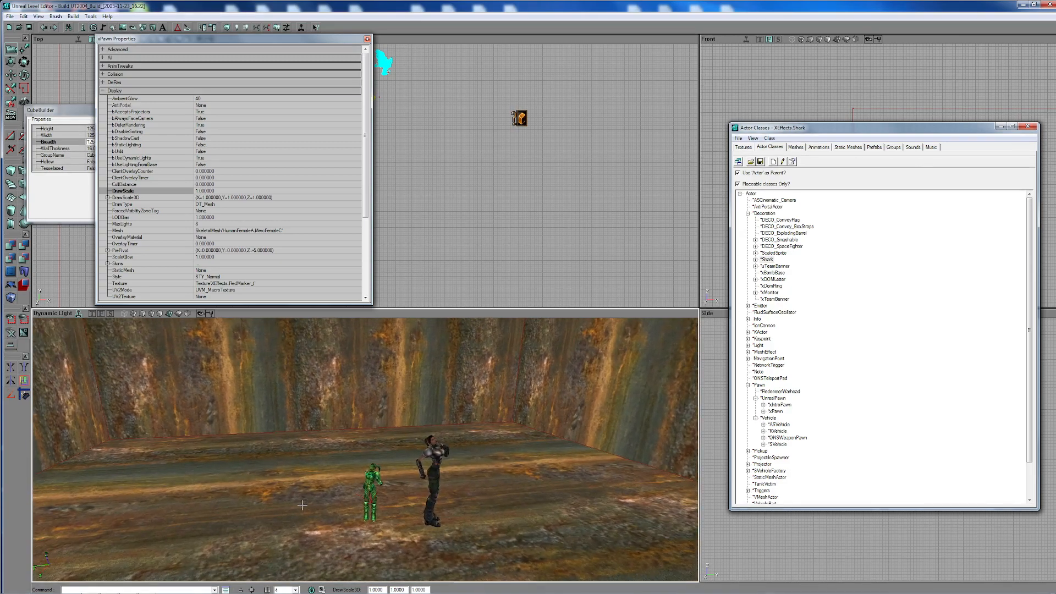
pyautogui.rightClick(306, 522)
pyautogui.click(351, 392)
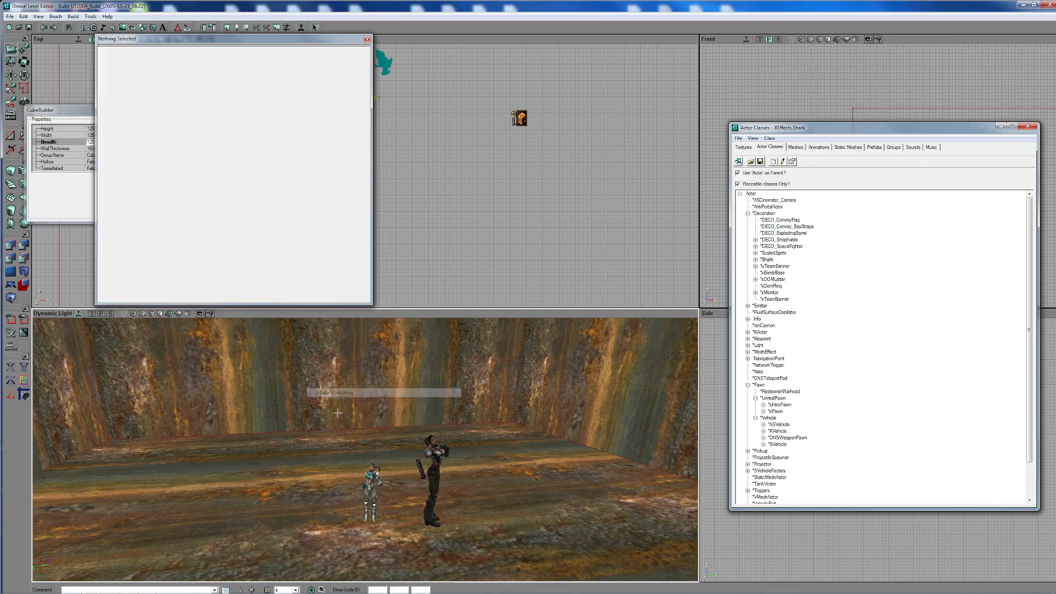
pyautogui.click(479, 176)
pyautogui.scroll(-5, 478, 176)
pyautogui.moveTo(478, 176); pyautogui.dragTo(594, 149)
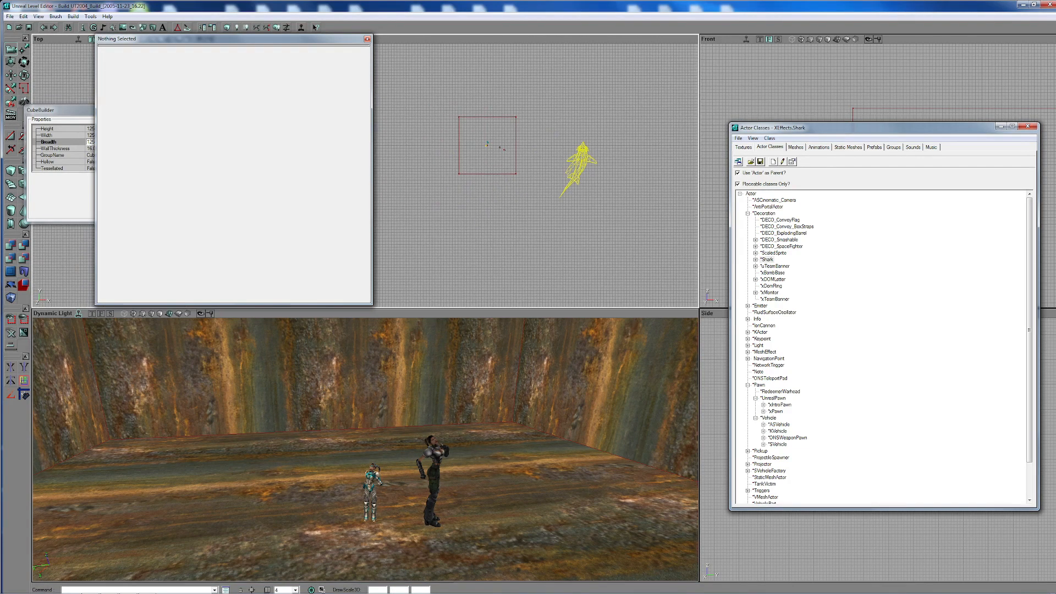
pyautogui.click(584, 162)
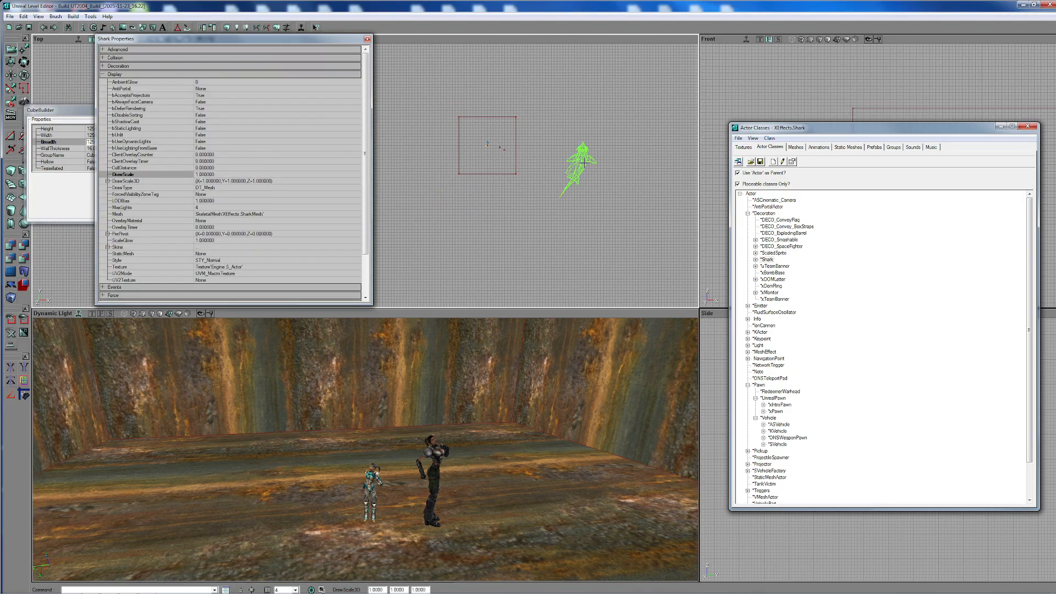
# - Scrub MercFemaleC's Weapon_Switch sequence to about frame 8.97 and assign that mesh to the Shark actor
pyautogui.click(826, 147)
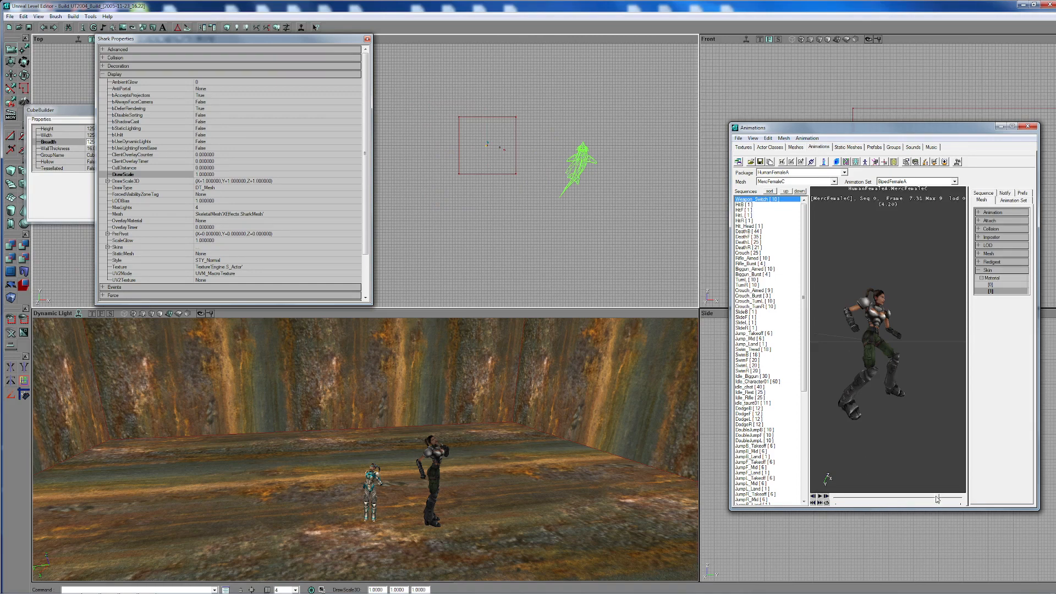
pyautogui.moveTo(938, 498); pyautogui.dragTo(960, 498)
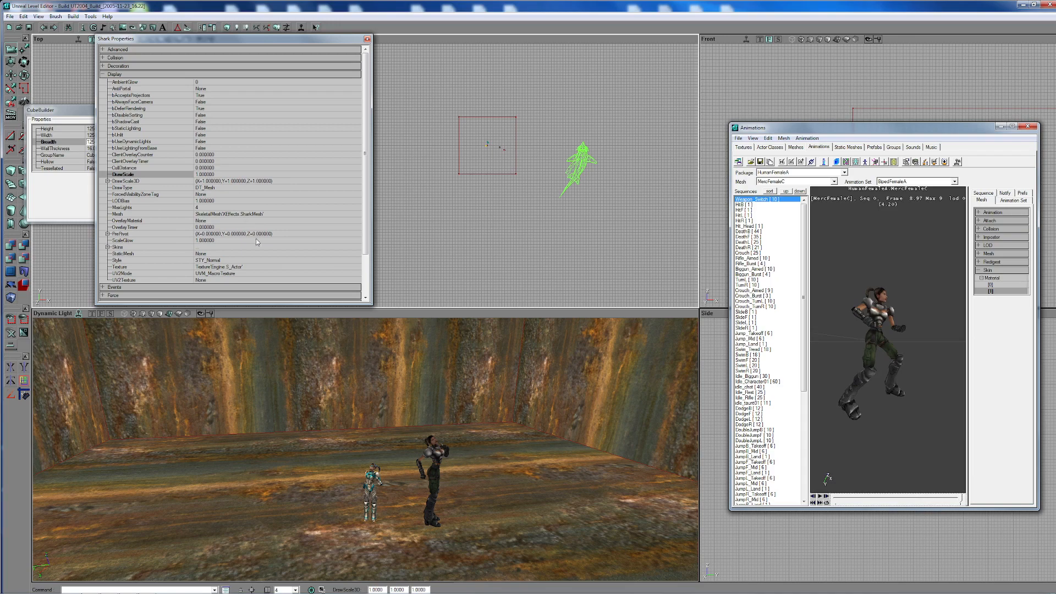
pyautogui.moveTo(401, 489); pyautogui.dragTo(452, 420)
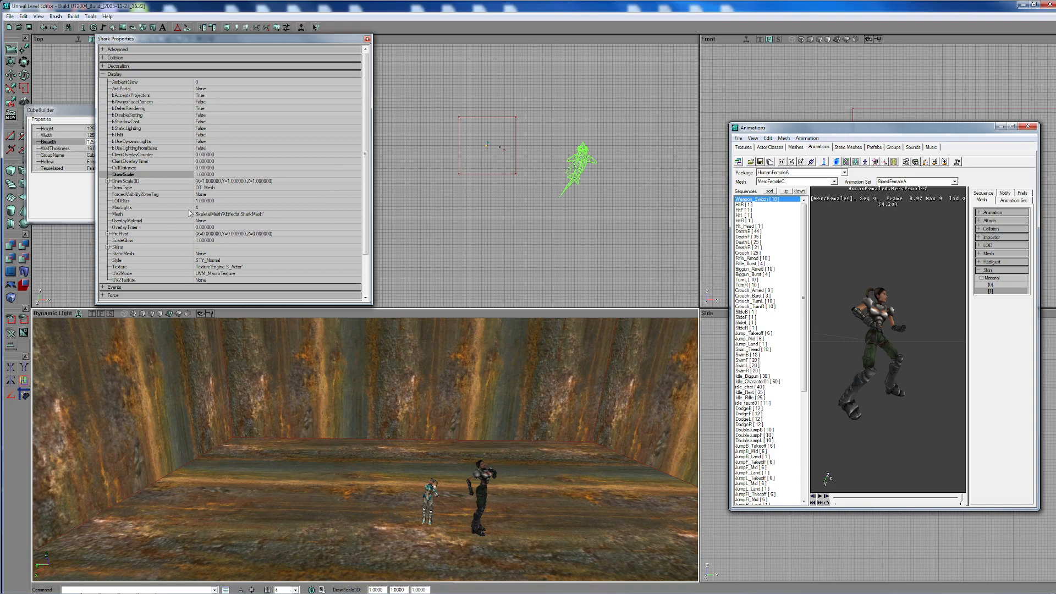
pyautogui.click(249, 216)
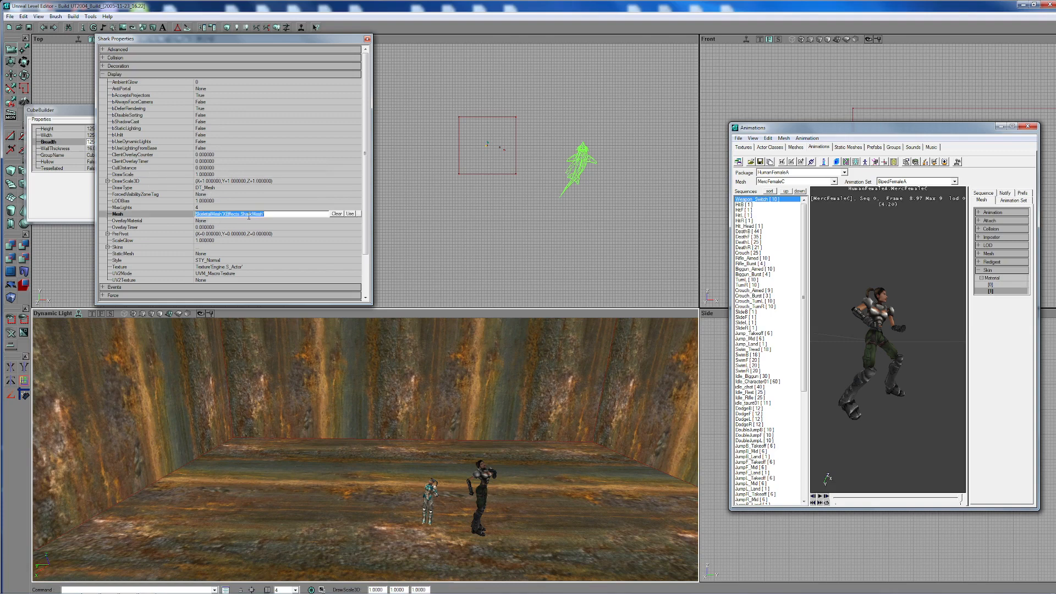
pyautogui.click(348, 215)
pyautogui.moveTo(417, 465); pyautogui.dragTo(416, 336)
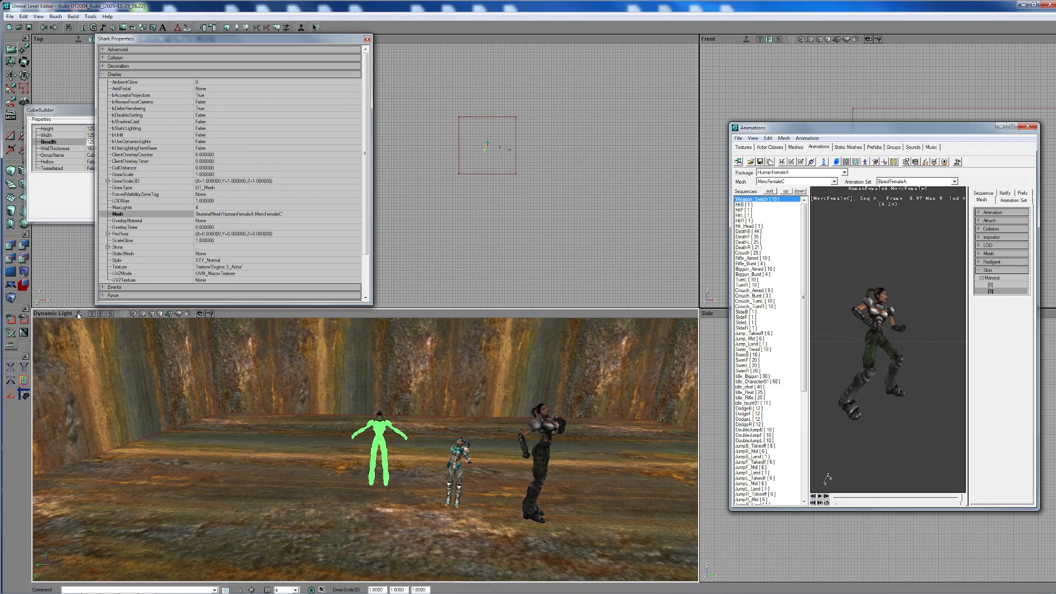
pyautogui.moveTo(297, 487)
pyautogui.mouseDown()
pyautogui.moveTo(297, 536)
pyautogui.moveTo(317, 476)
pyautogui.moveTo(300, 484)
pyautogui.mouseUp()
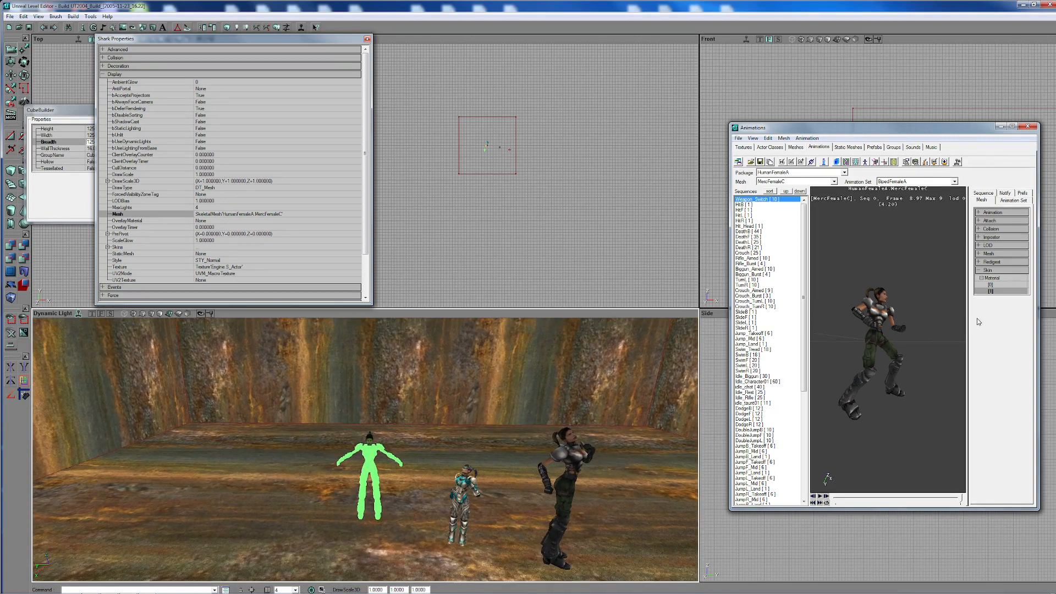
# - Link the animation browser's current MercFemaleC pose to the level's actors and check the three figures in the room
pyautogui.click(958, 162)
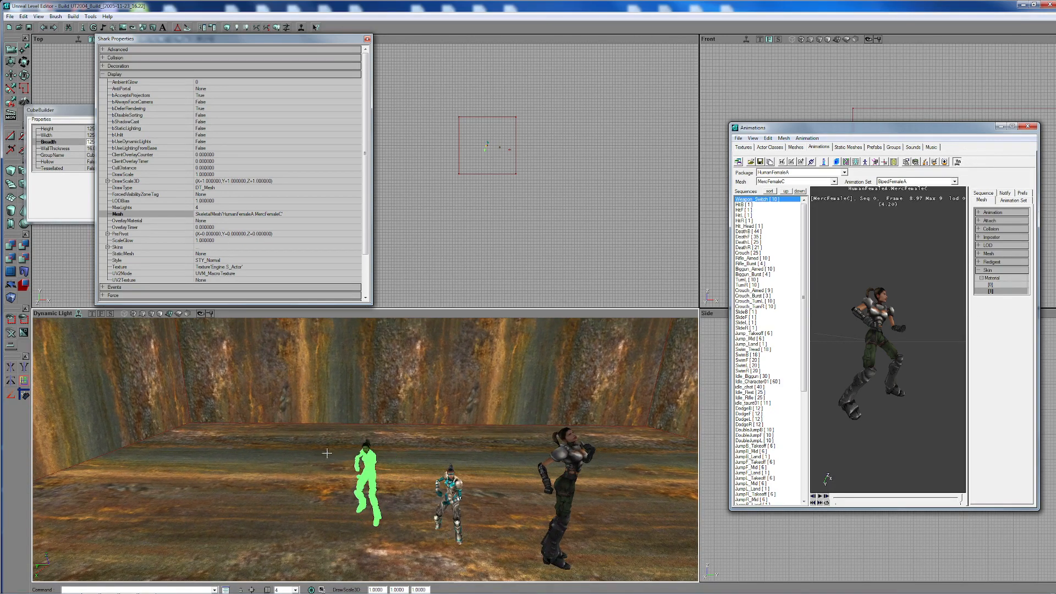
pyautogui.moveTo(327, 453); pyautogui.dragTo(330, 455)
pyautogui.moveTo(267, 464); pyautogui.dragTo(271, 476)
pyautogui.click(261, 498)
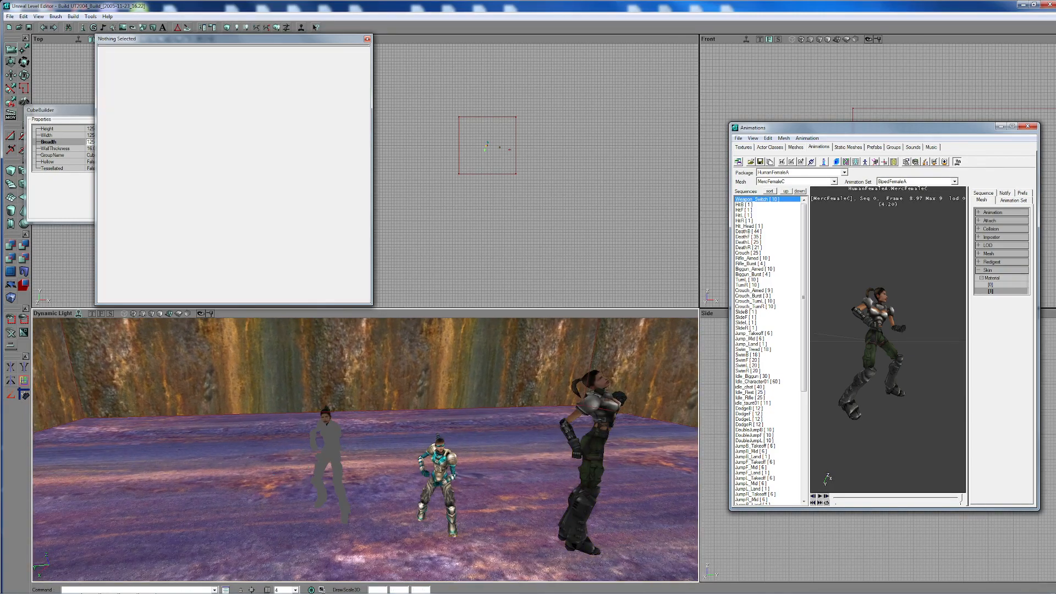
# - Select the Shark actor in the room and set its first skin to the PlayerSkins texture MercFemaleBHeadA
pyautogui.click(329, 442)
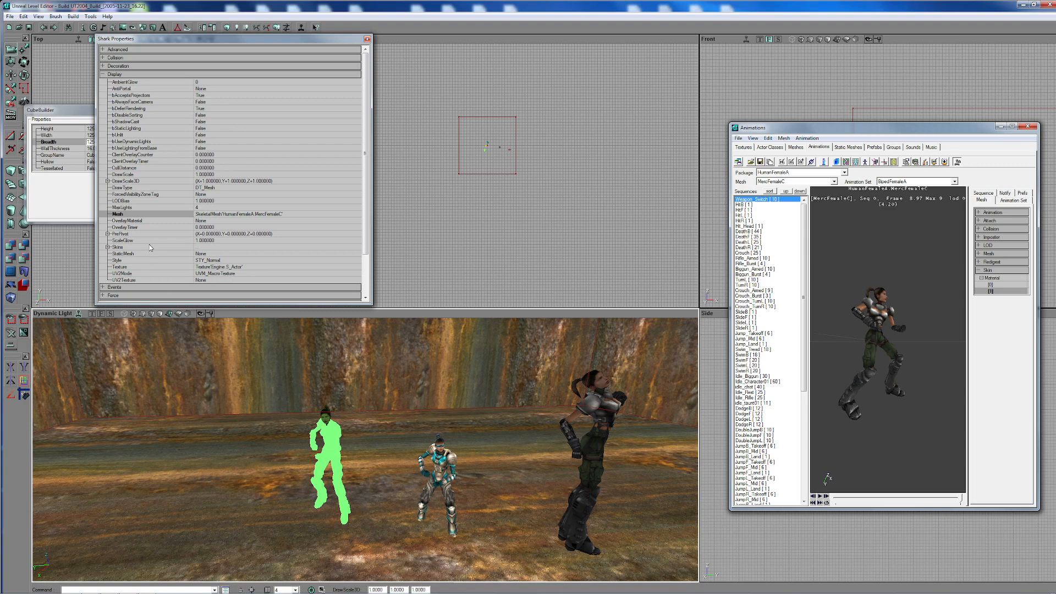
pyautogui.doubleClick(132, 249)
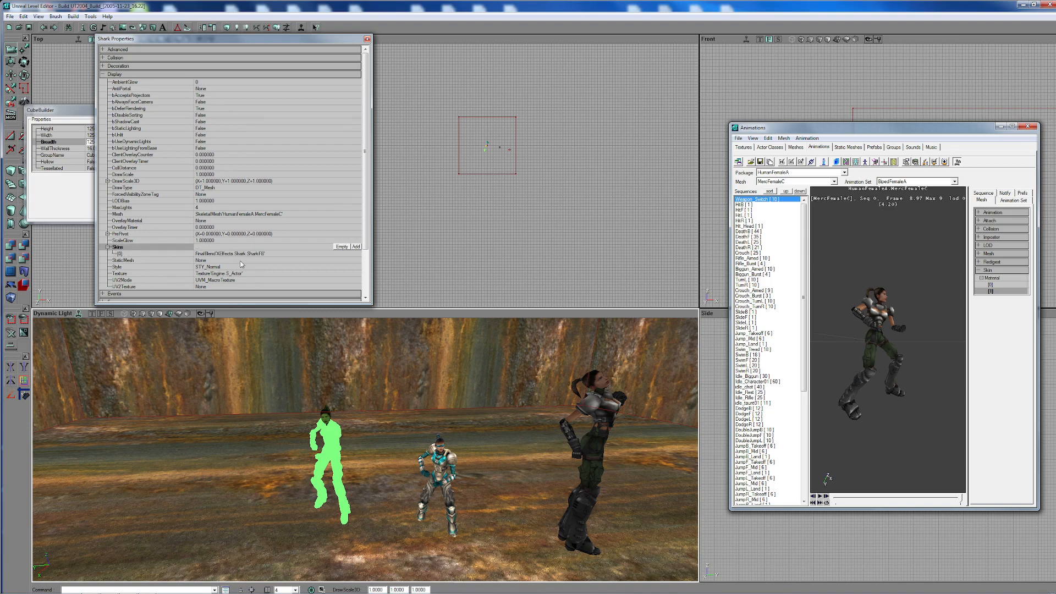
pyautogui.click(231, 254)
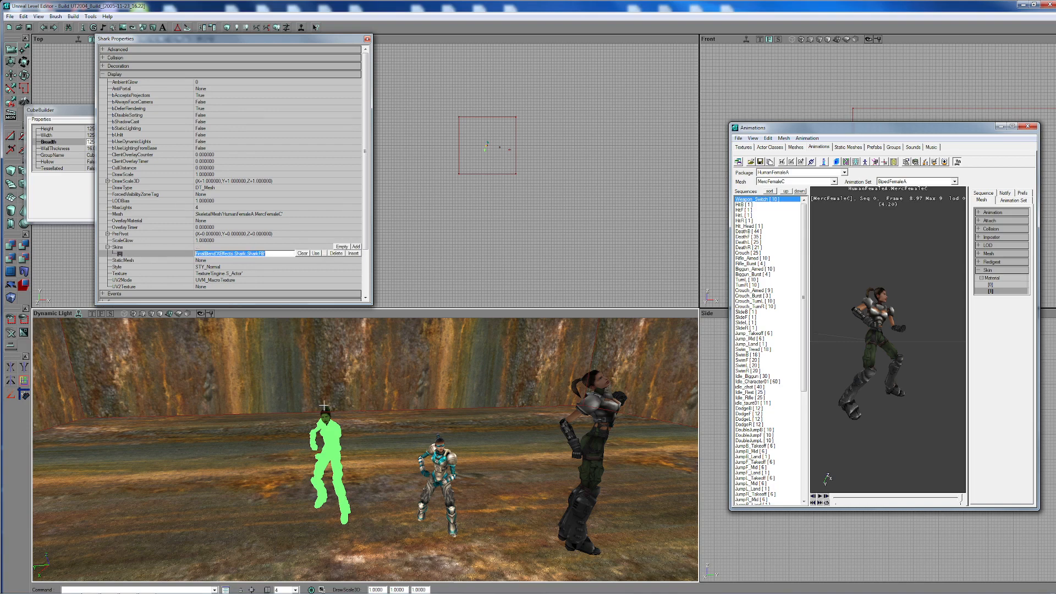
pyautogui.click(316, 254)
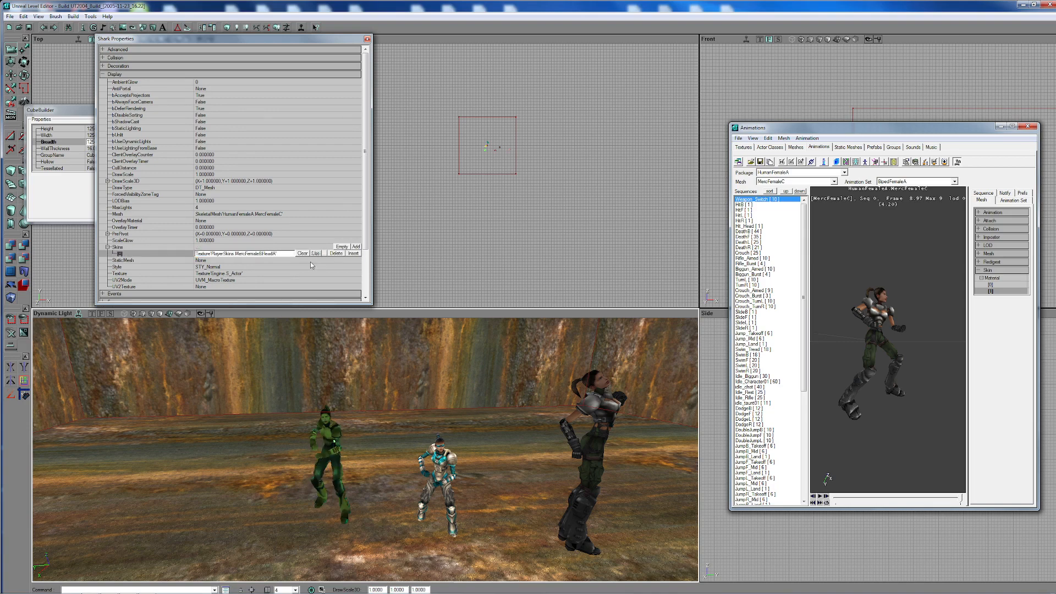
pyautogui.moveTo(307, 470)
pyautogui.mouseDown()
pyautogui.moveTo(308, 533)
pyautogui.moveTo(308, 473)
pyautogui.mouseUp()
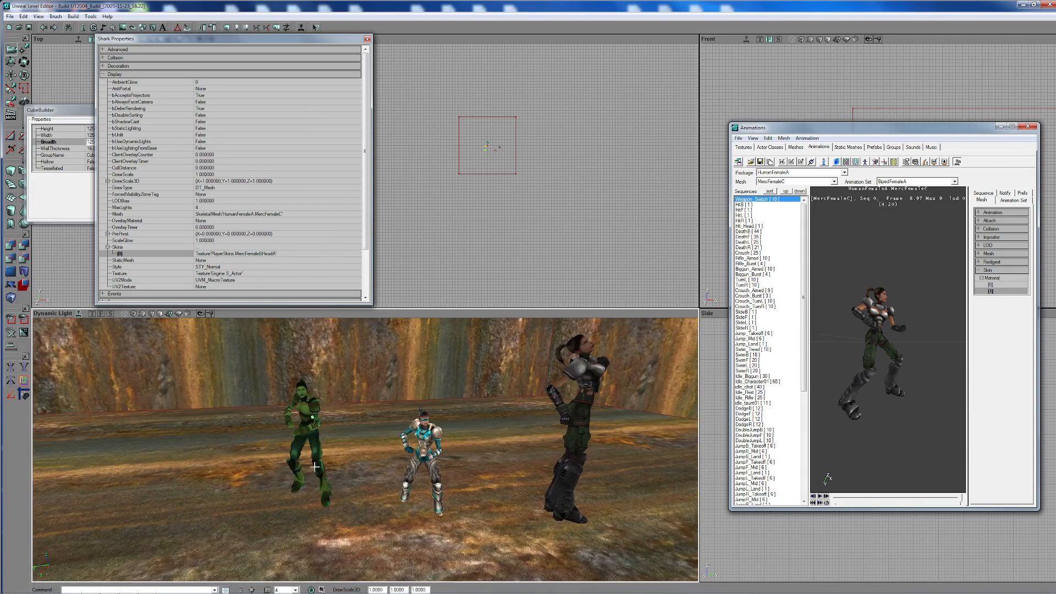
# - Open the PlayerSkins texture package and inspect the reskinned Shark figure up close in the room
pyautogui.click(743, 148)
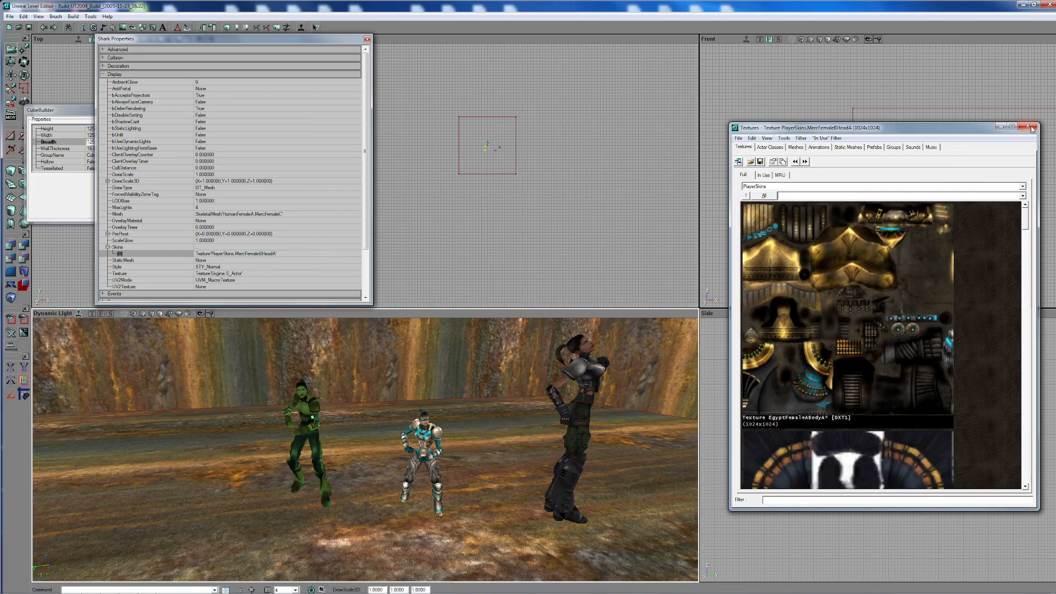
pyautogui.moveTo(365, 449); pyautogui.dragTo(358, 393)
pyautogui.click(236, 533)
pyautogui.click(234, 533)
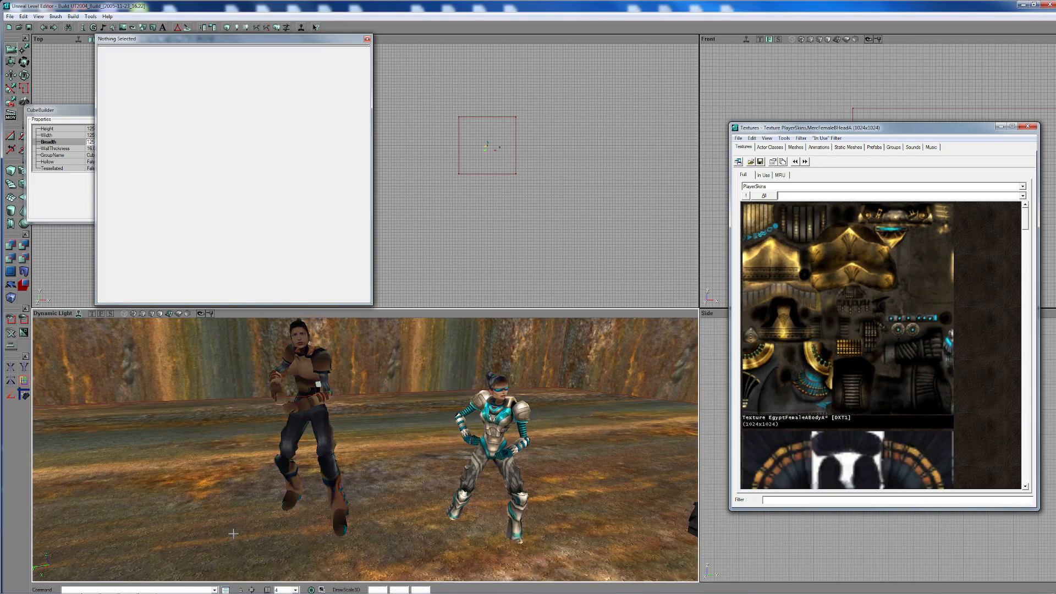
pyautogui.moveTo(239, 526); pyautogui.dragTo(219, 476)
pyautogui.click(385, 369)
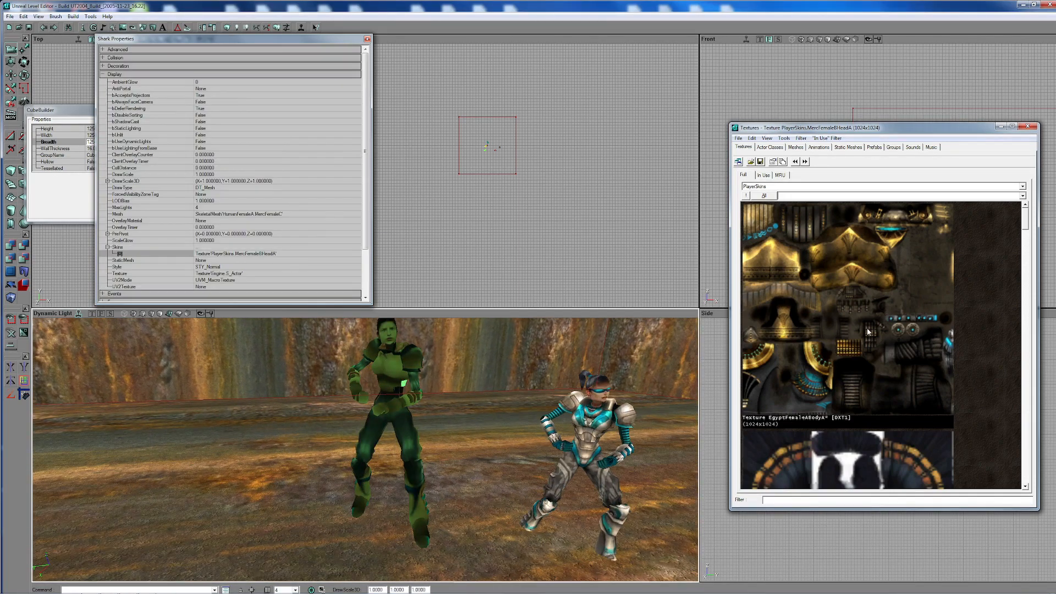
# - Pick the MercFemaleBBodyA texture from PlayerSkins as the Shark actor's first skin and deselect the actor
pyautogui.click(900, 324)
pyautogui.scroll(-20, 900, 327)
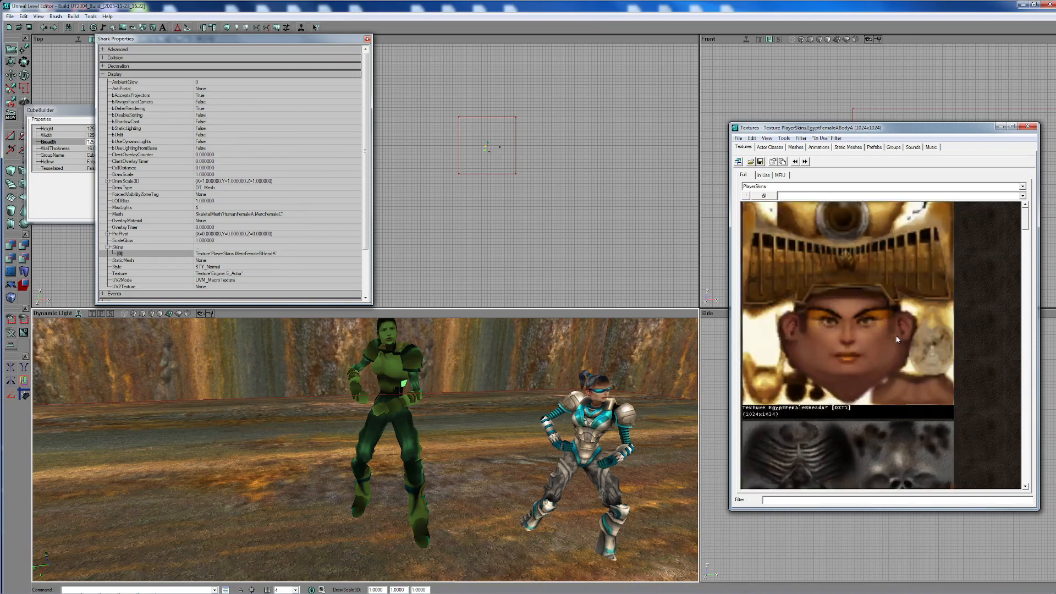
pyautogui.scroll(-20, 900, 333)
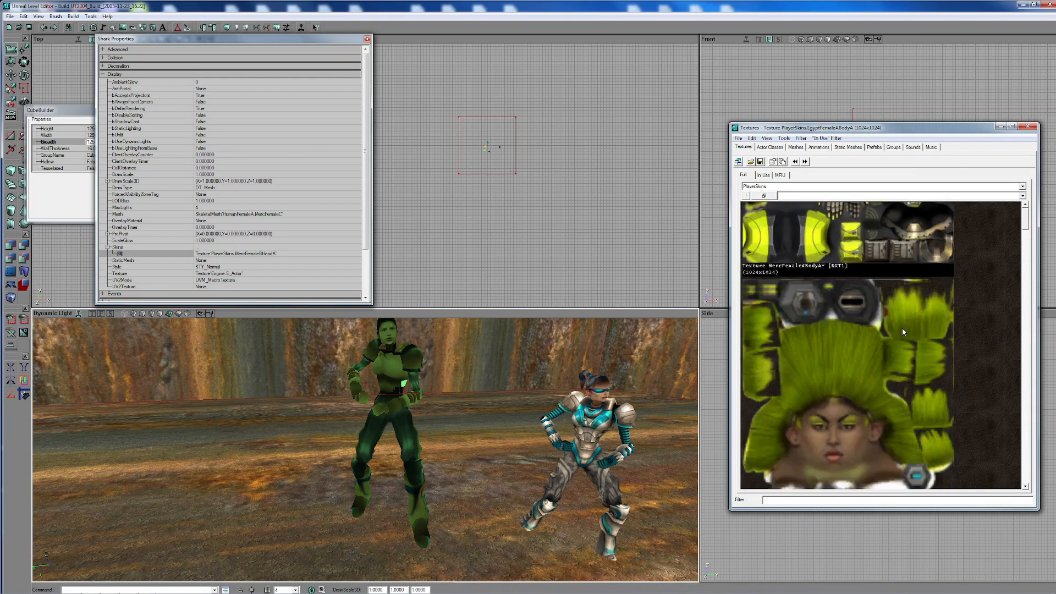
pyautogui.click(870, 391)
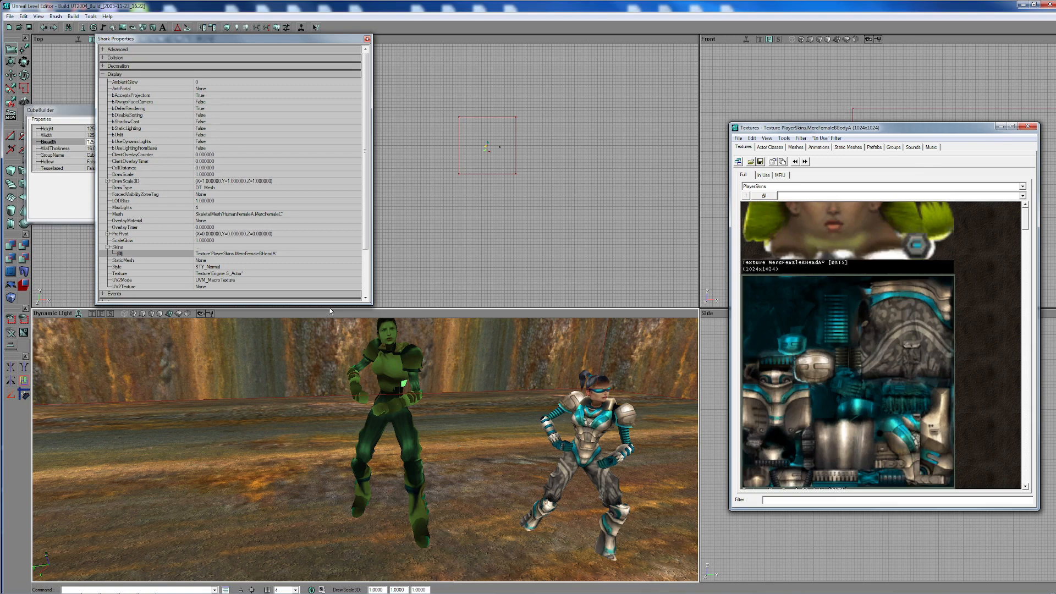
pyautogui.click(291, 254)
pyautogui.click(315, 254)
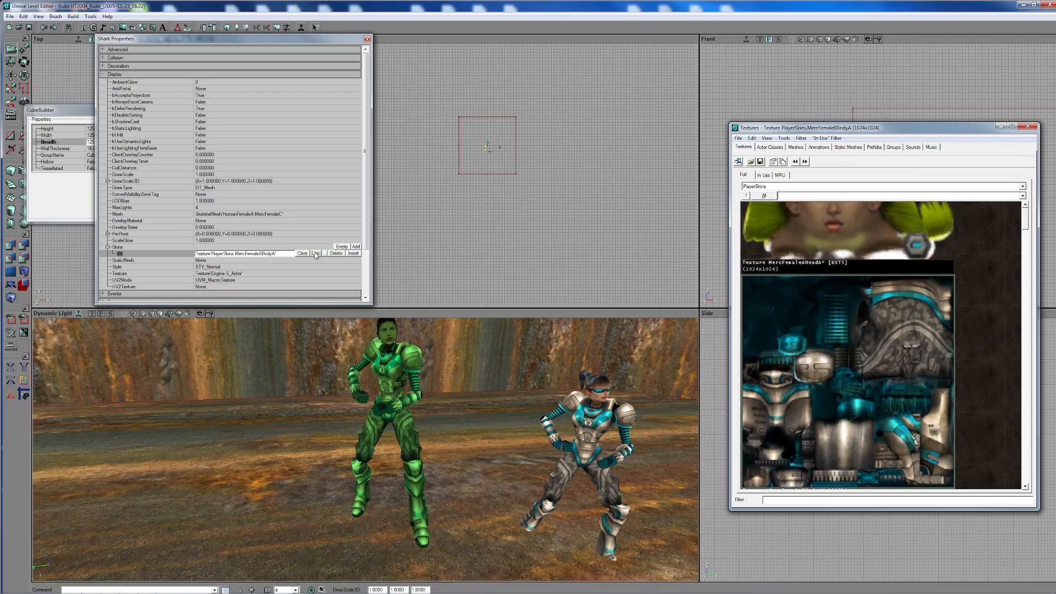
pyautogui.click(303, 519)
pyautogui.click(303, 520)
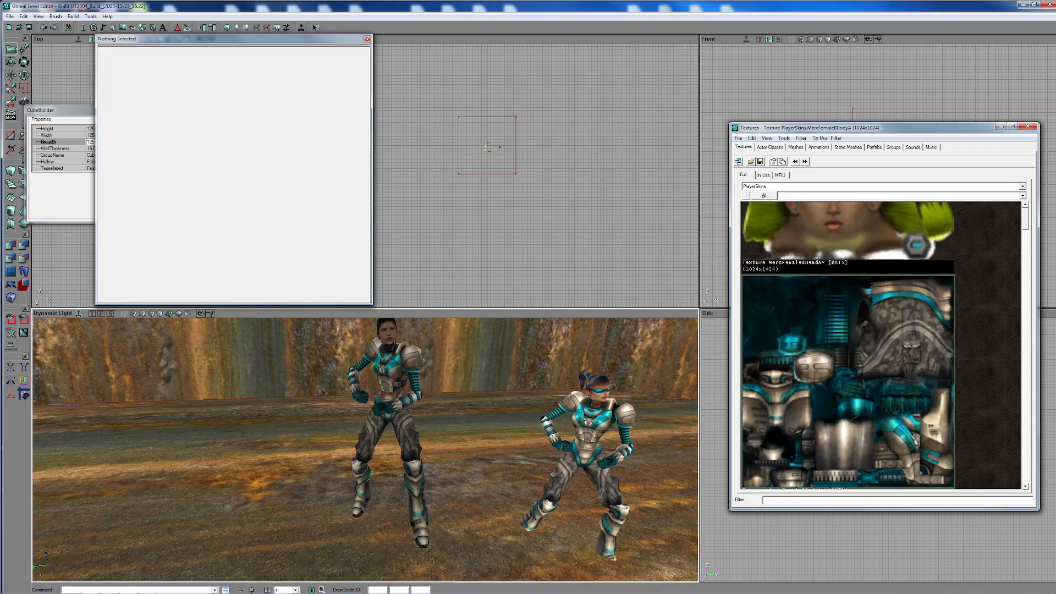
# - Convert the Shark actor to a static mesh named myGirl02 in the myLevel package
pyautogui.moveTo(303, 519); pyautogui.dragTo(281, 462)
pyautogui.click(292, 437)
pyautogui.rightClick(292, 437)
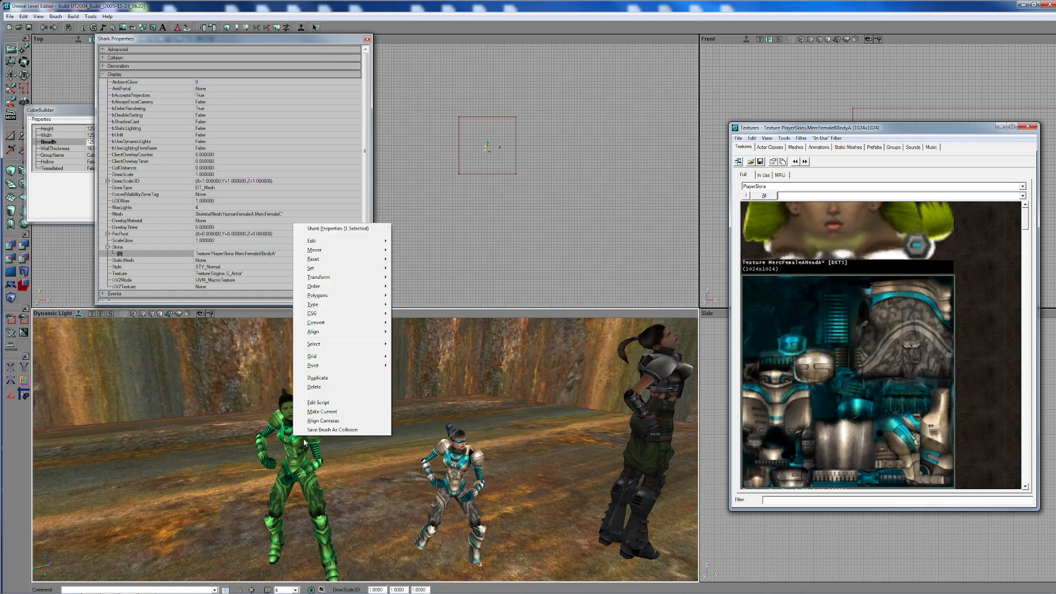
pyautogui.moveTo(332, 322)
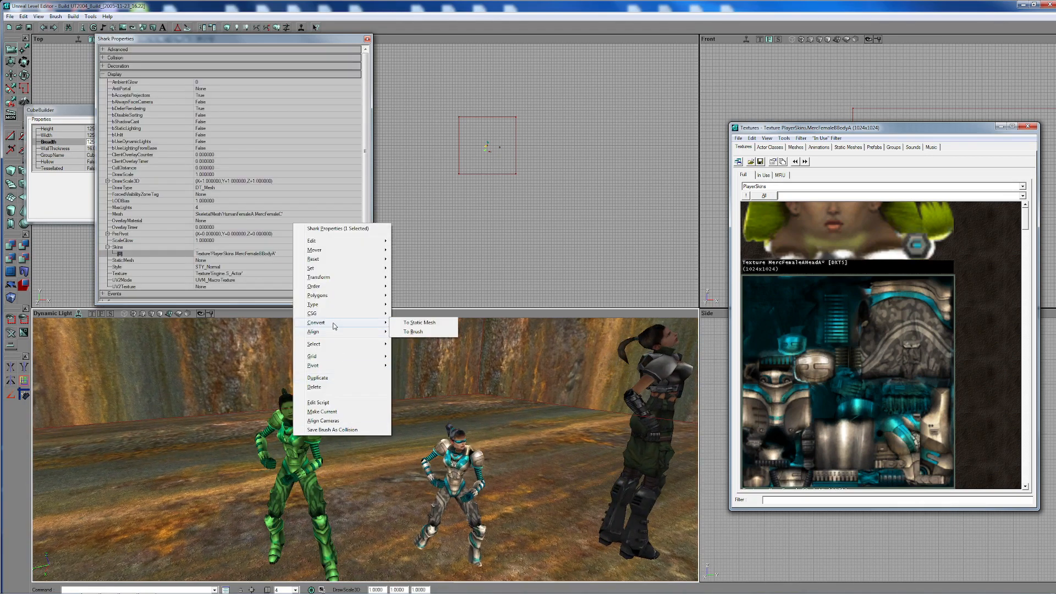
pyautogui.click(419, 323)
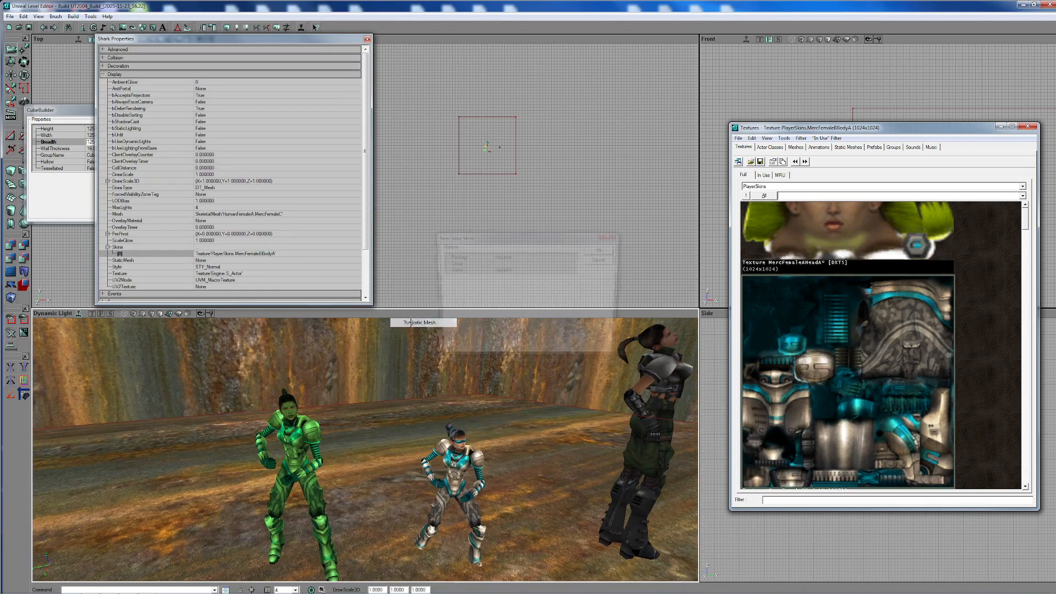
pyautogui.click(521, 270)
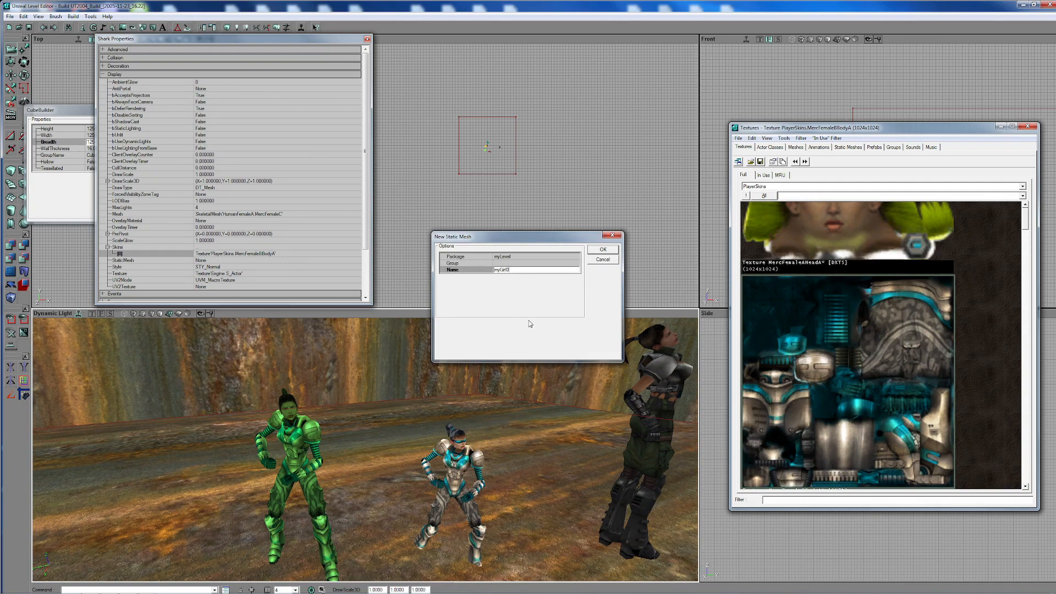
pyautogui.press('BackSpace')
pyautogui.write('2')
pyautogui.click(603, 250)
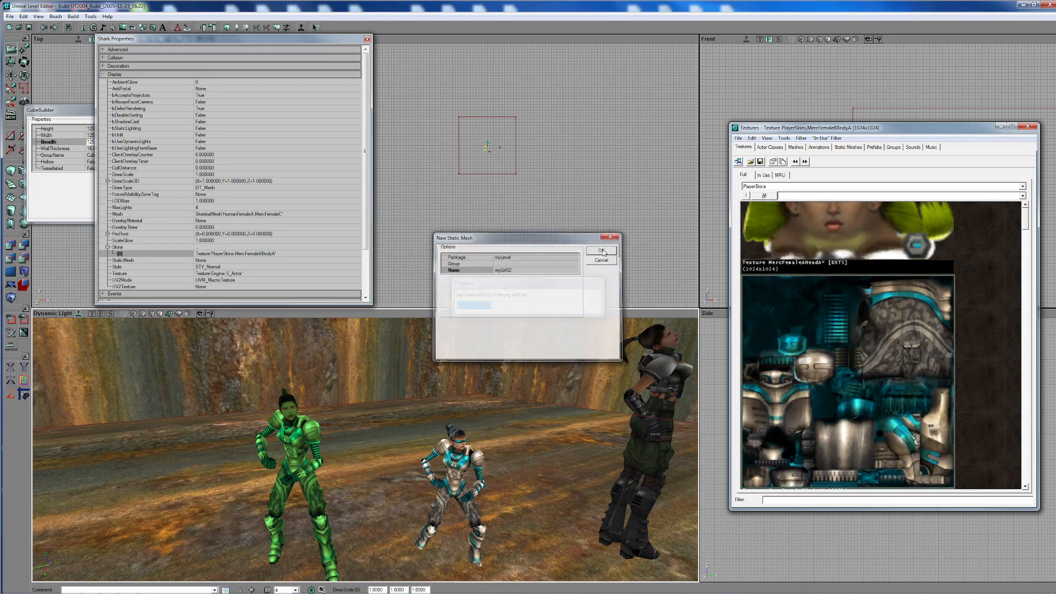
# - Select myGirl02 among the myLevel static meshes and turn its preview to face the front
pyautogui.click(849, 147)
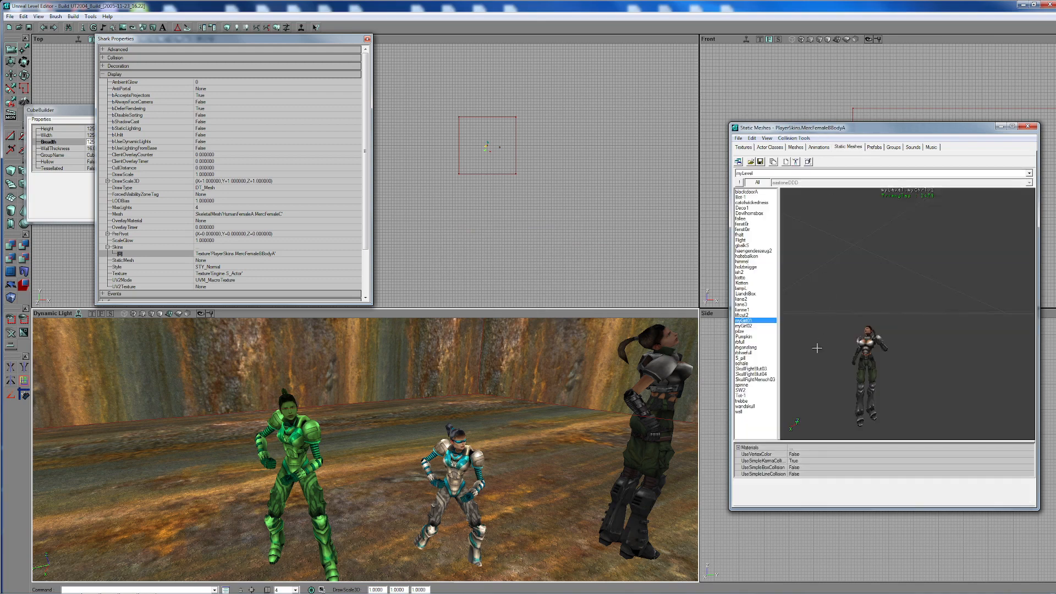
pyautogui.click(748, 326)
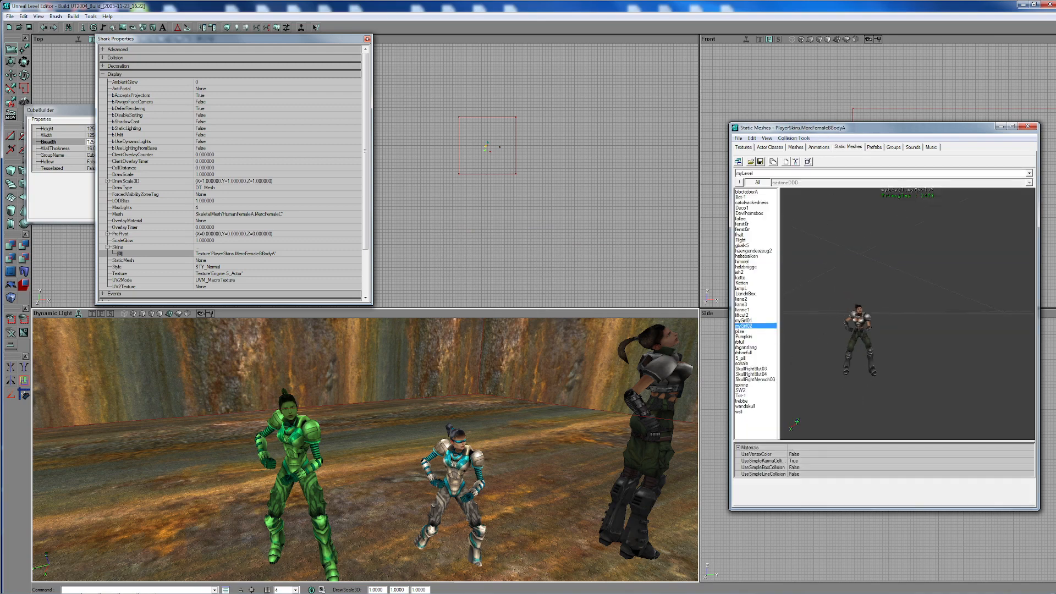
pyautogui.moveTo(912, 402); pyautogui.dragTo(898, 347)
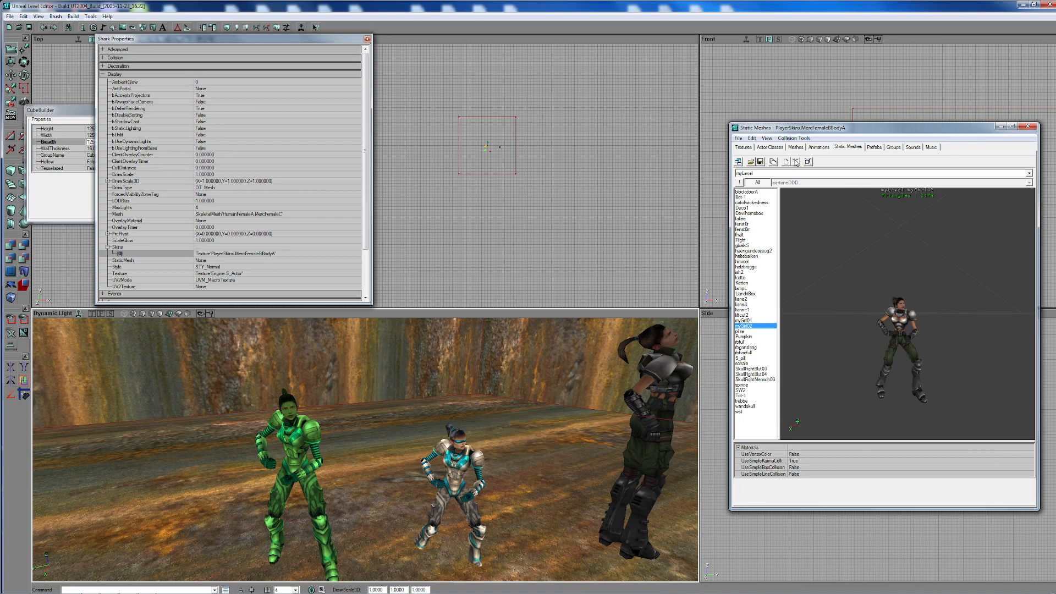
# - Find and select the myGirl02 static mesh actor next to the larger static mesh in the Top view
pyautogui.click(546, 210)
pyautogui.scroll(2, 507, 213)
pyautogui.scroll(-2, 365, 449)
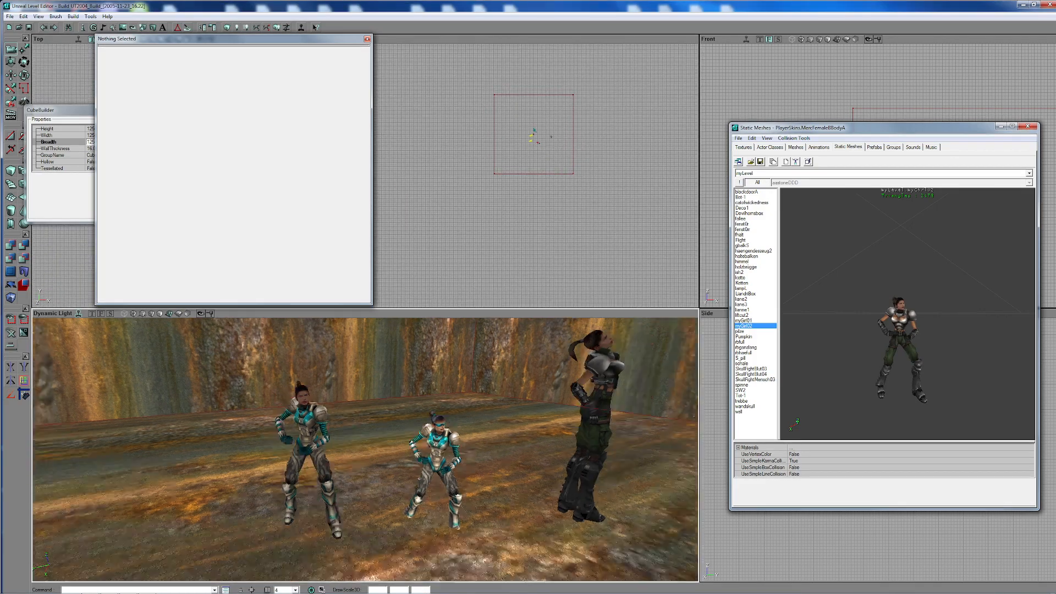
pyautogui.moveTo(365, 449); pyautogui.dragTo(503, 175)
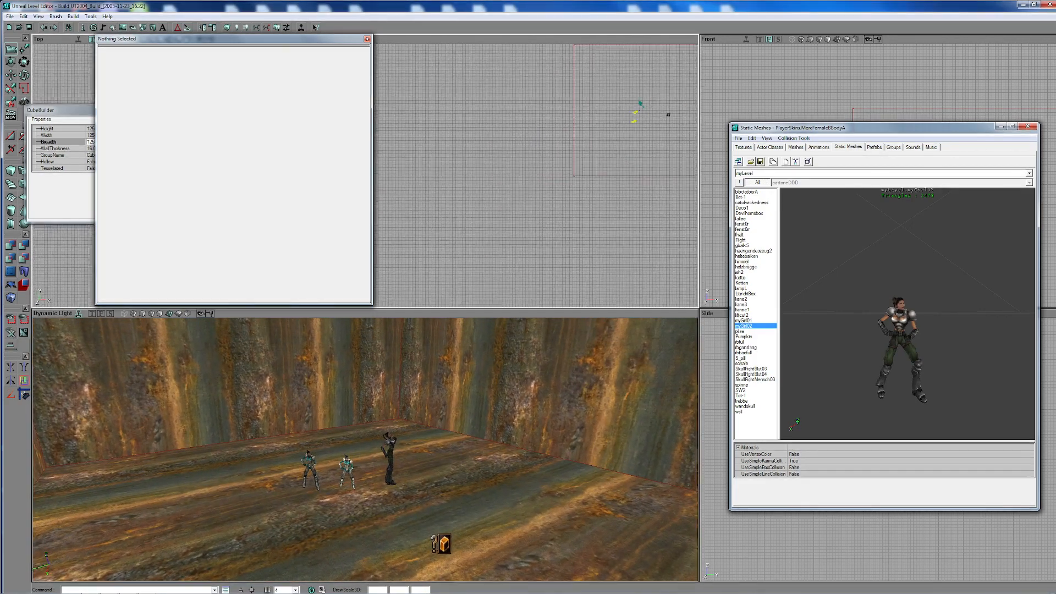
pyautogui.scroll(5, 513, 128)
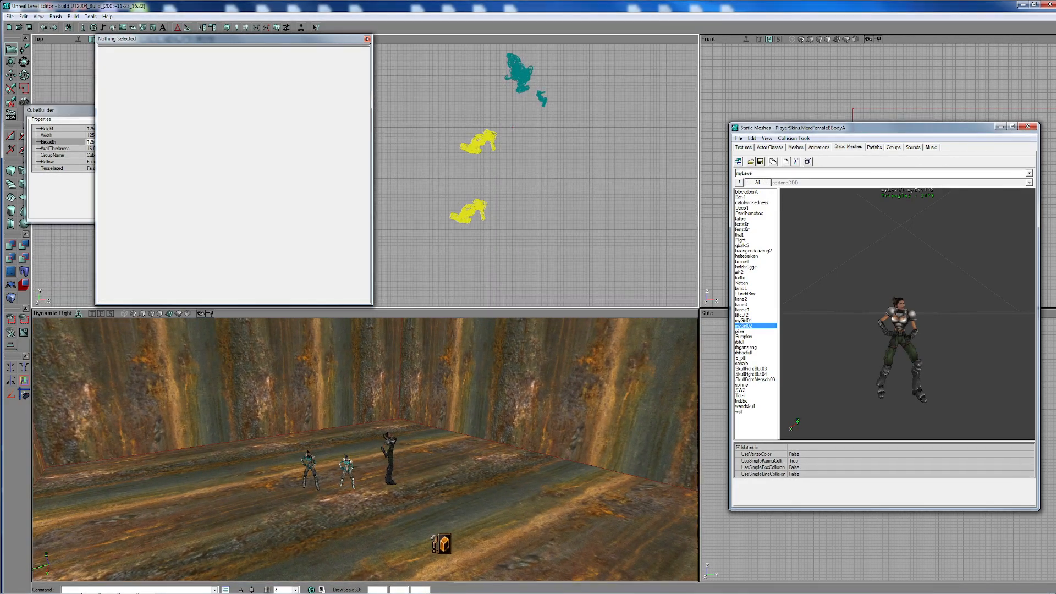
pyautogui.moveTo(567, 118); pyautogui.dragTo(506, 196)
pyautogui.scroll(2, 507, 197)
pyautogui.click(510, 173)
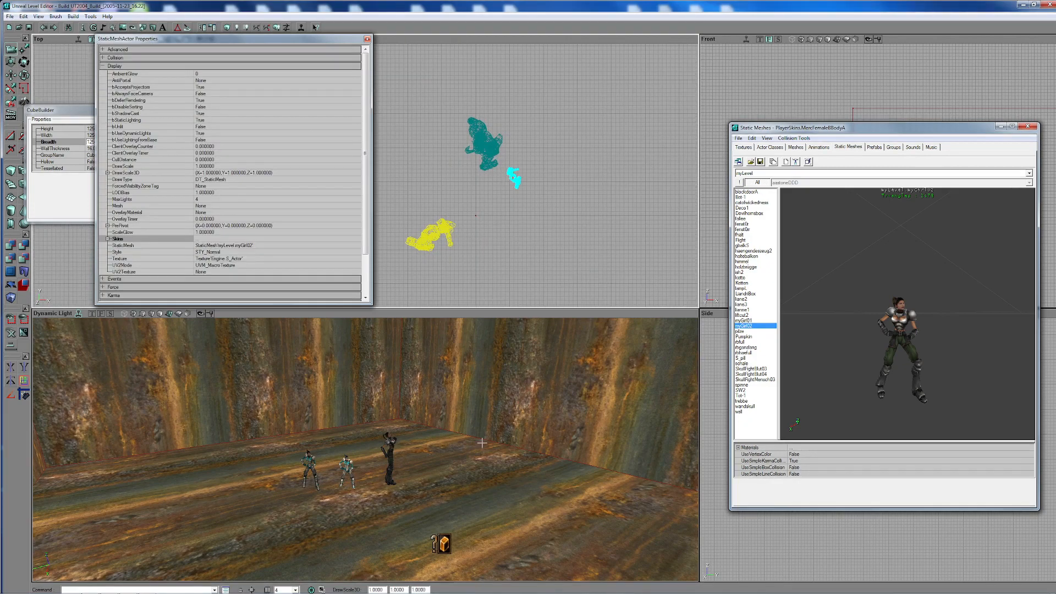
# - Move the selected myGirl02 mesh out onto the room floor near the other three figures
pyautogui.moveTo(483, 443); pyautogui.dragTo(462, 451)
pyautogui.moveTo(366, 450)
pyautogui.mouseDown(button='right')
pyautogui.moveTo(365, 383)
pyautogui.moveTo(352, 434)
pyautogui.mouseUp(button='right')
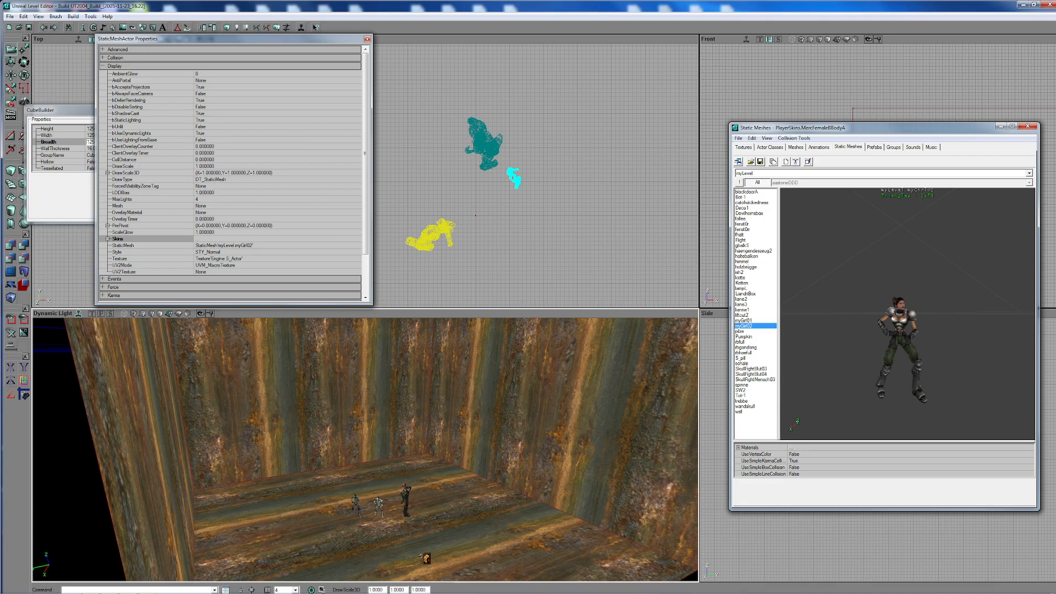
pyautogui.moveTo(352, 434); pyautogui.dragTo(352, 467, button='right')
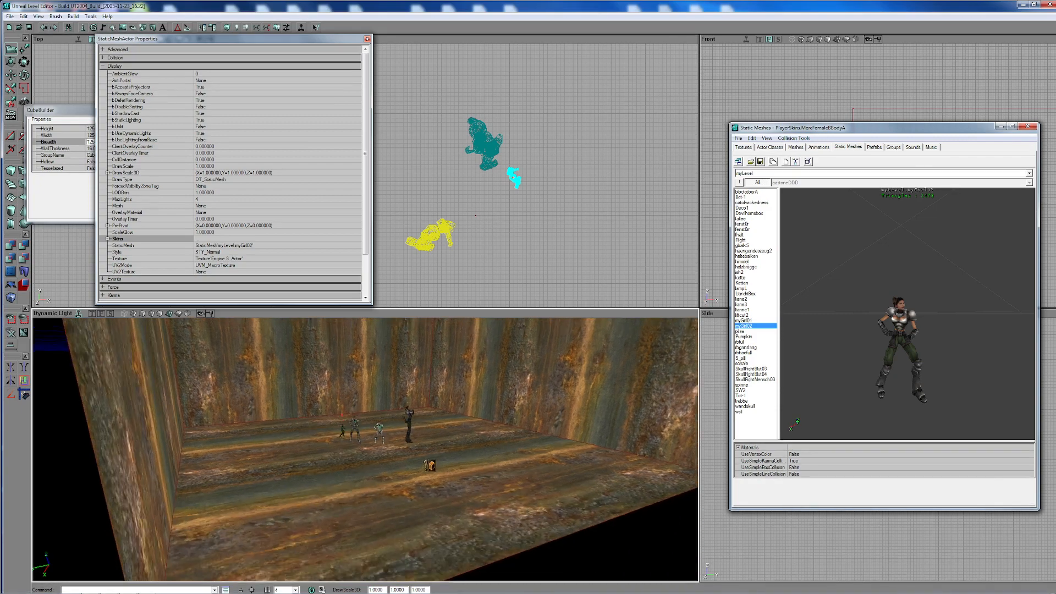
pyautogui.moveTo(352, 468); pyautogui.dragTo(352, 401)
pyautogui.moveTo(352, 402); pyautogui.dragTo(352, 456, button='right')
pyautogui.moveTo(352, 456); pyautogui.dragTo(352, 418)
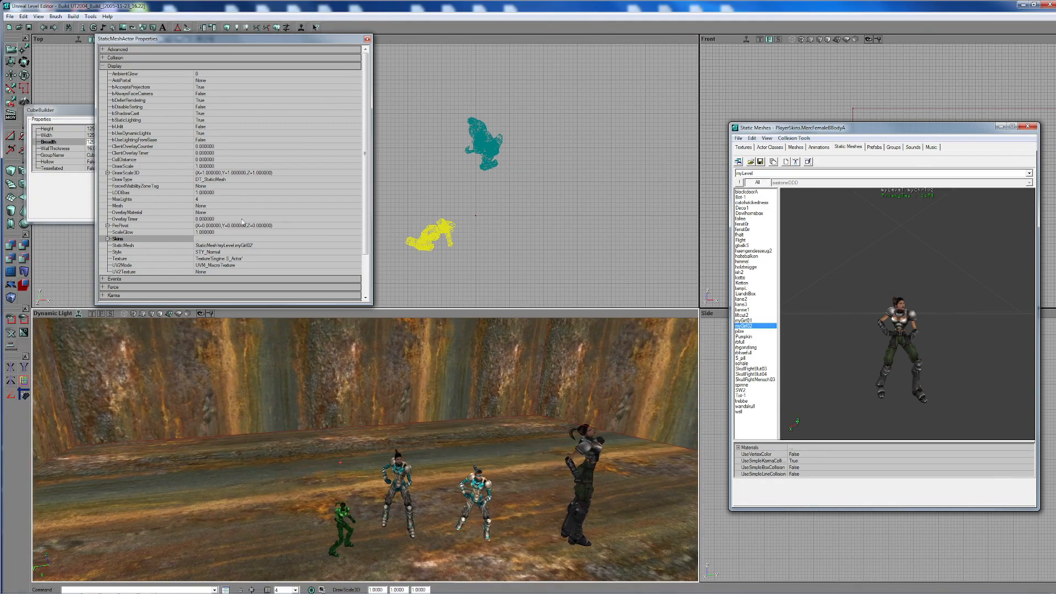
# - Enlarge the myGirl02 mesh through its DrawScale property and raise it so it stands on the floor
pyautogui.click(205, 166)
pyautogui.click(197, 167)
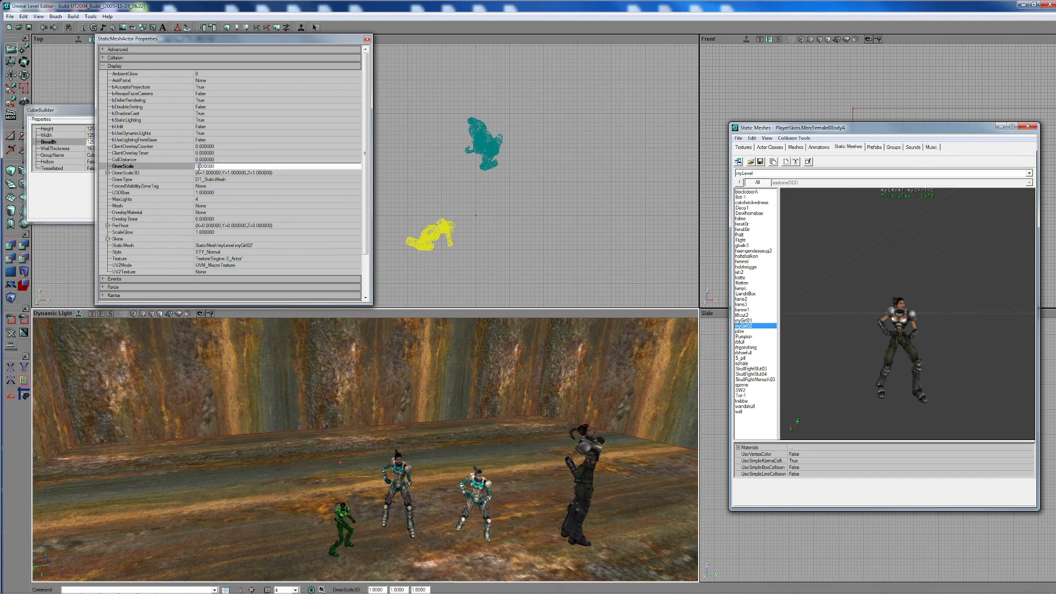
pyautogui.moveTo(477, 394); pyautogui.dragTo(484, 429)
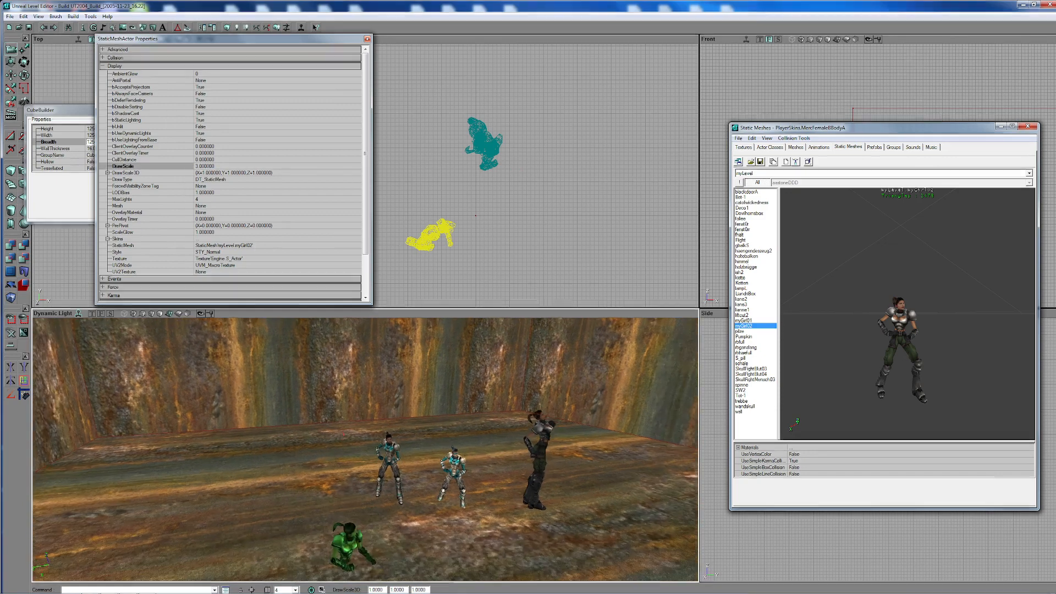
pyautogui.moveTo(484, 429); pyautogui.dragTo(495, 446, button='right')
pyautogui.keyDown('ctrl'); pyautogui.moveTo(495, 445); pyautogui.dragTo(495, 402); pyautogui.keyUp('ctrl')
pyautogui.keyDown('ctrl'); pyautogui.moveTo(319, 473); pyautogui.dragTo(281, 484, button='right'); pyautogui.keyUp('ctrl')
pyautogui.moveTo(464, 400)
pyautogui.mouseDown()
pyautogui.moveTo(440, 357)
pyautogui.moveTo(465, 400)
pyautogui.mouseUp()
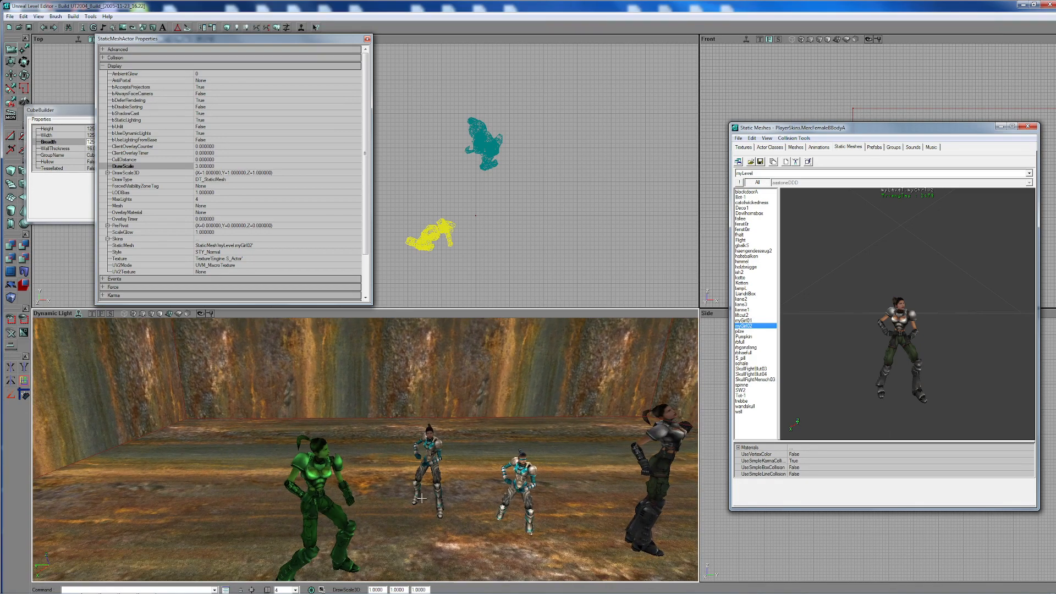
# - Deselect the mesh and compare the four figures in the room from several distances and angles
pyautogui.click(403, 515)
pyautogui.click(393, 517)
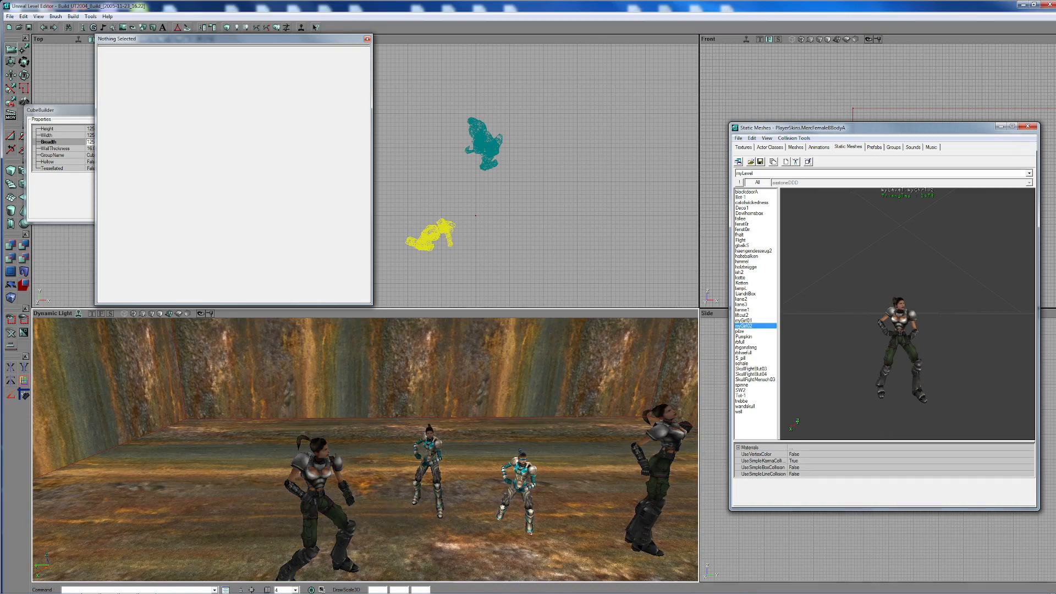
pyautogui.moveTo(393, 517); pyautogui.dragTo(395, 489)
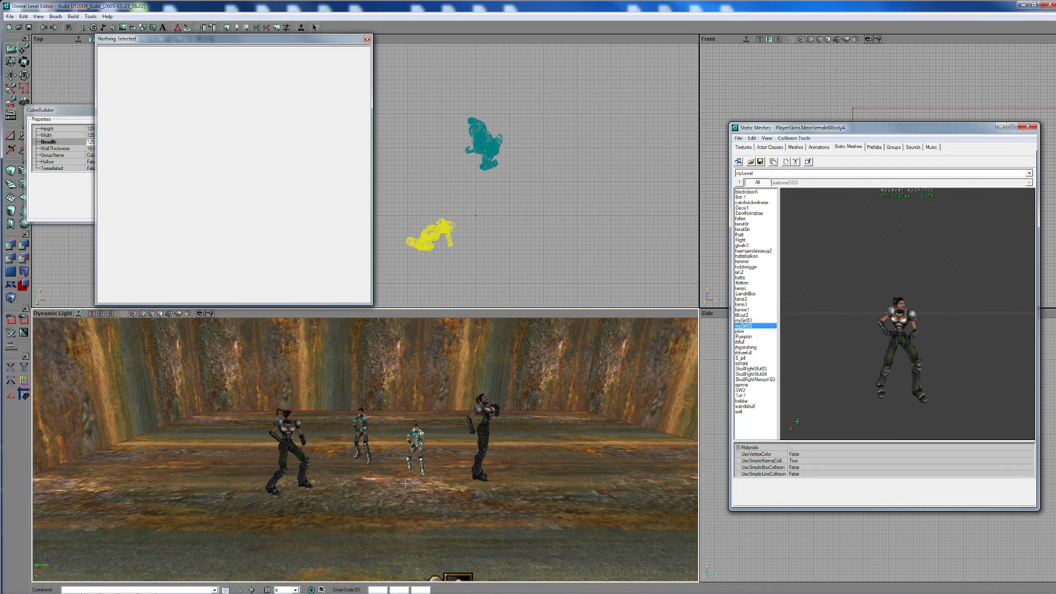
pyautogui.moveTo(349, 459); pyautogui.dragTo(337, 439)
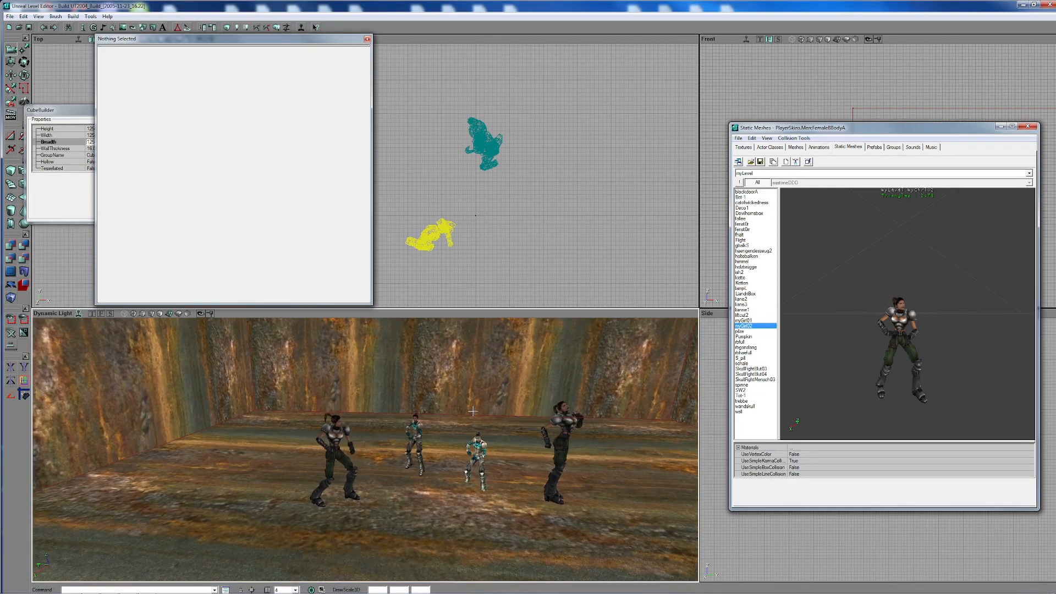
pyautogui.moveTo(473, 411); pyautogui.dragTo(401, 495)
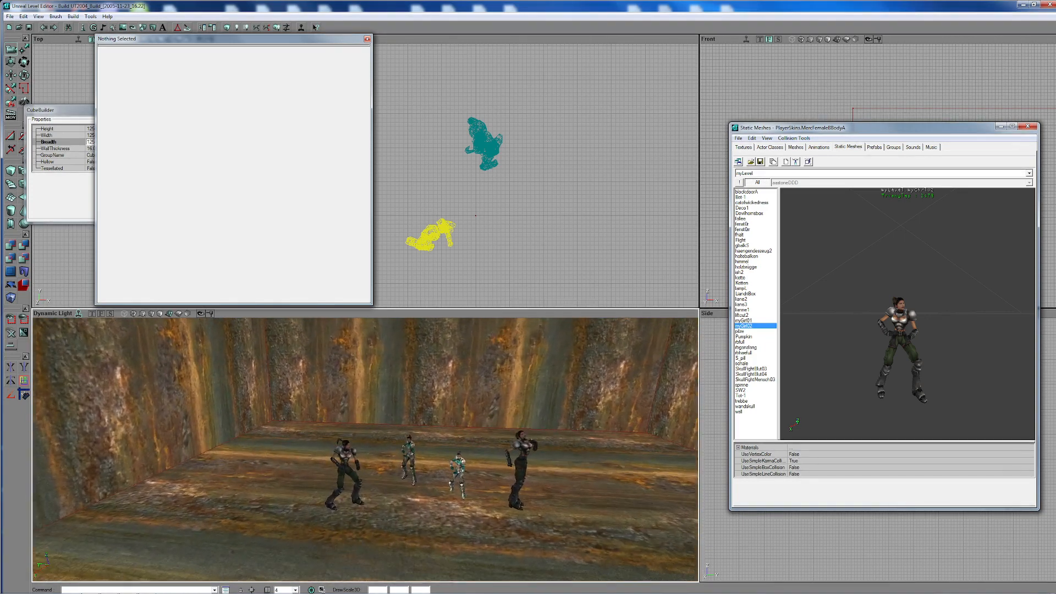